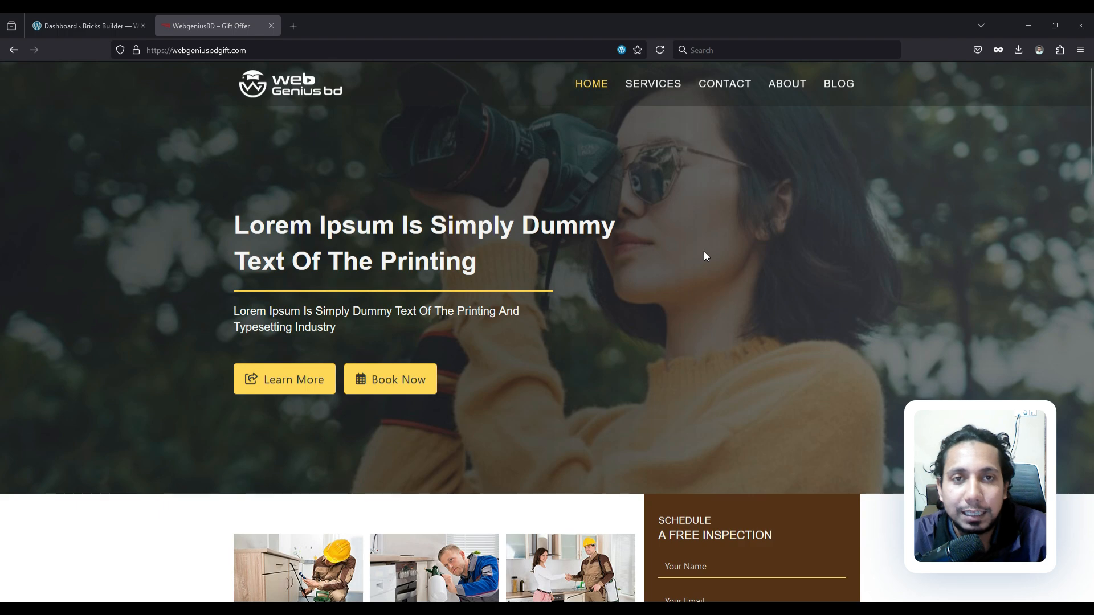
Review the demo home page from the hero section through services, team and latest news to the footer and back
{"action": "scroll", "coordinate": [703, 251], "scroll_direction": "down", "scroll_amount": 3}
{"action": "scroll", "coordinate": [703, 256], "scroll_direction": "down", "scroll_amount": 4}
{"action": "scroll", "coordinate": [609, 258], "scroll_direction": "down", "scroll_amount": 6}
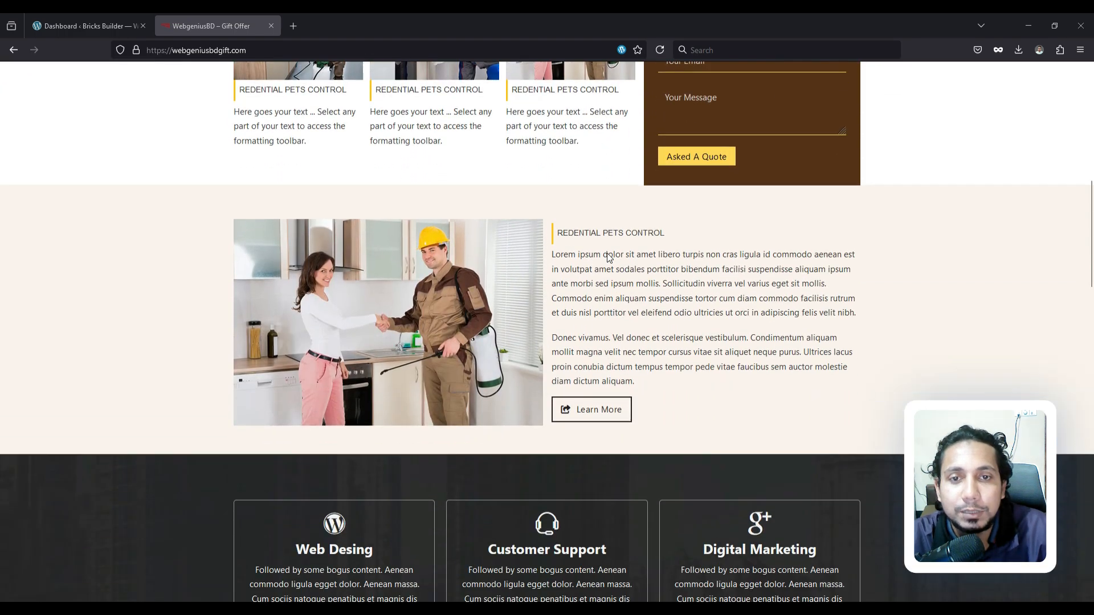
{"action": "scroll", "coordinate": [606, 257], "scroll_direction": "down", "scroll_amount": 6}
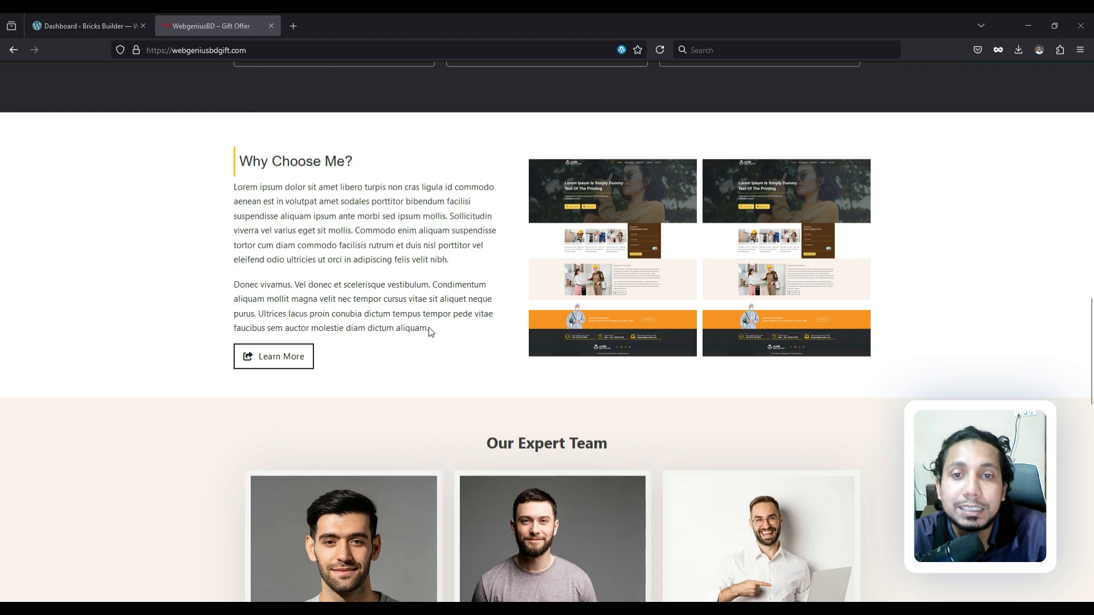
{"action": "scroll", "coordinate": [489, 327], "scroll_direction": "down", "scroll_amount": 8}
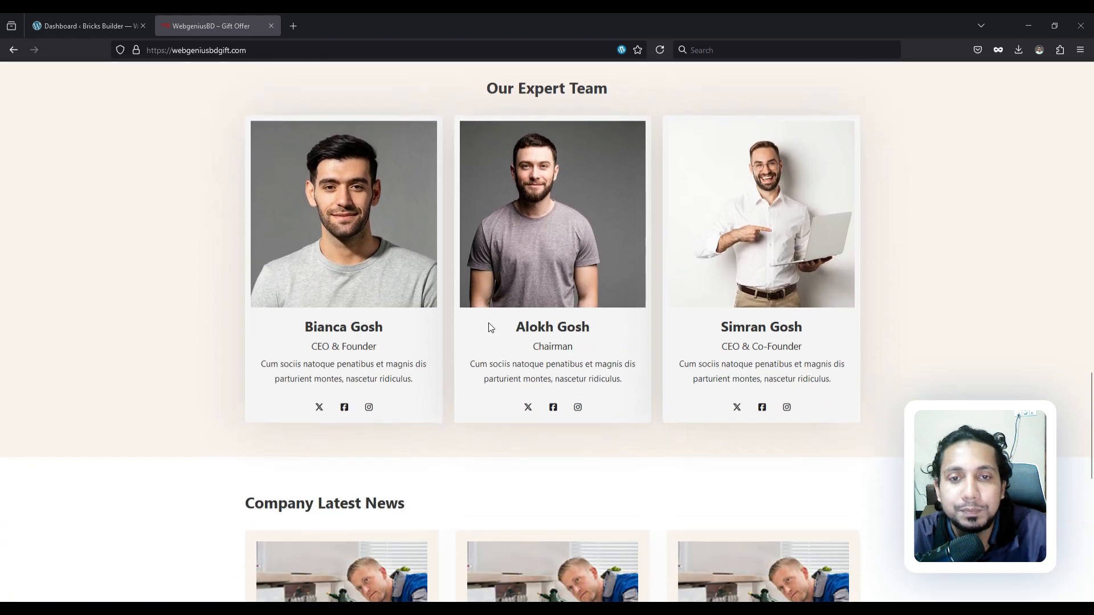
{"action": "scroll", "coordinate": [489, 327], "scroll_direction": "down", "scroll_amount": 7}
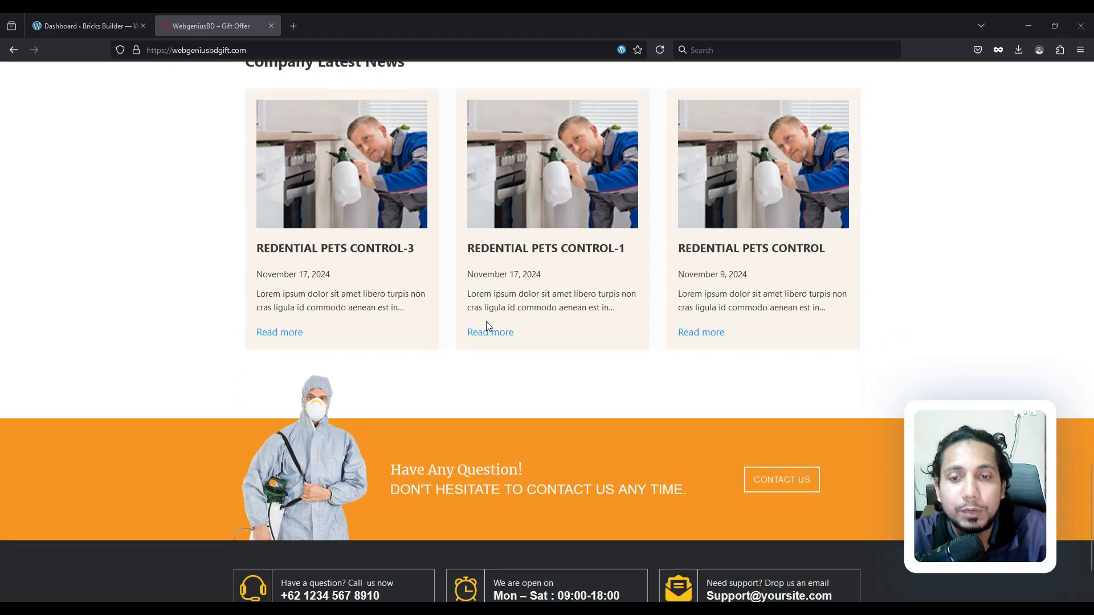
{"action": "scroll", "coordinate": [486, 320], "scroll_direction": "up", "scroll_amount": 6}
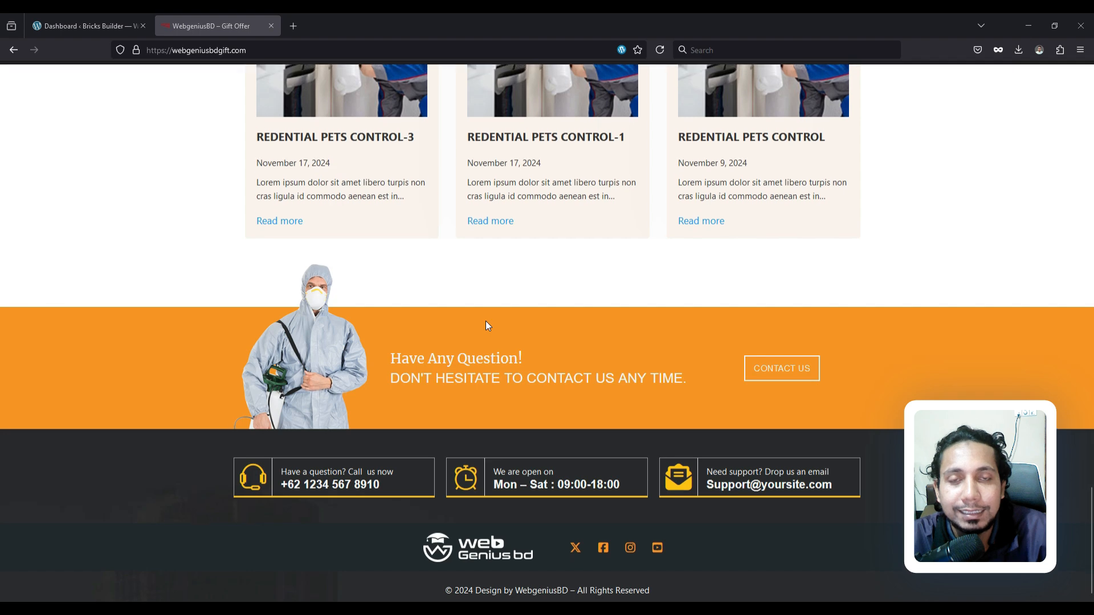
{"action": "scroll", "coordinate": [485, 321], "scroll_direction": "up", "scroll_amount": 9}
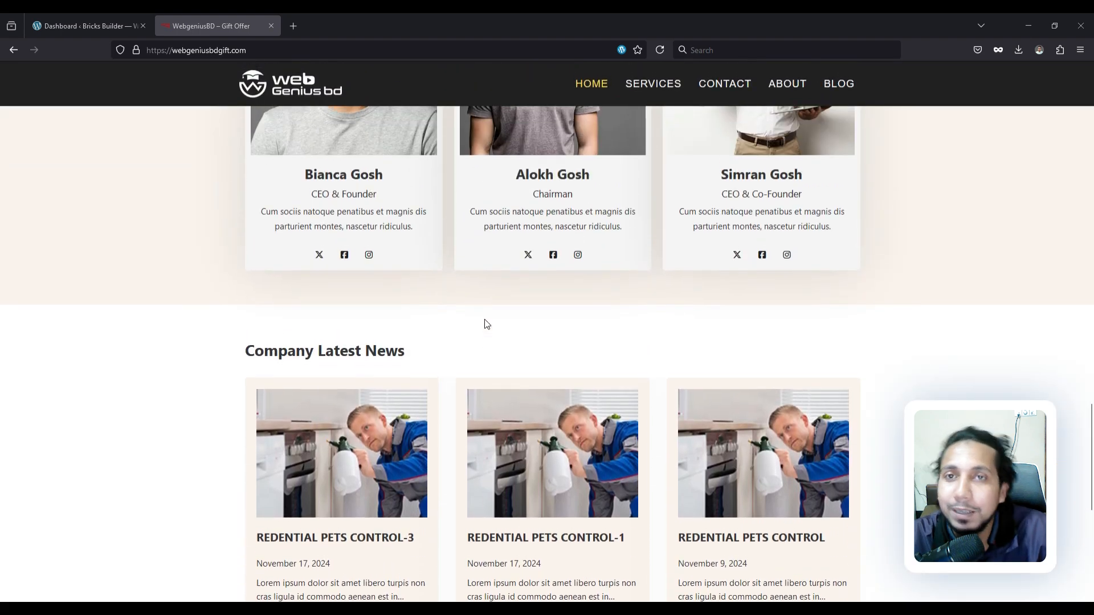
{"action": "scroll", "coordinate": [484, 320], "scroll_direction": "up", "scroll_amount": 1}
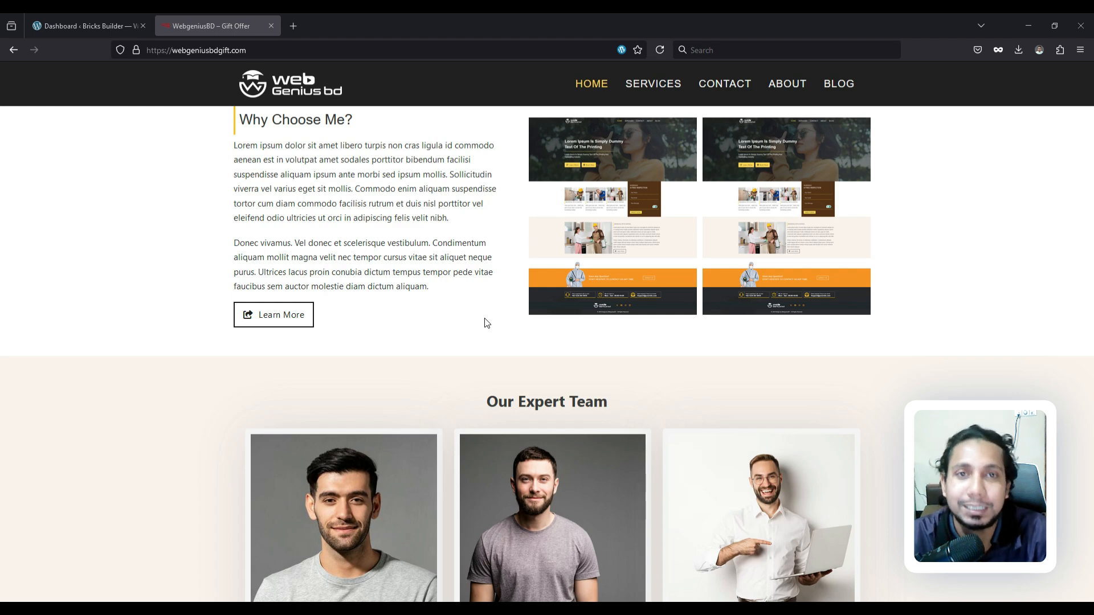
{"action": "scroll", "coordinate": [478, 325], "scroll_direction": "up", "scroll_amount": 15}
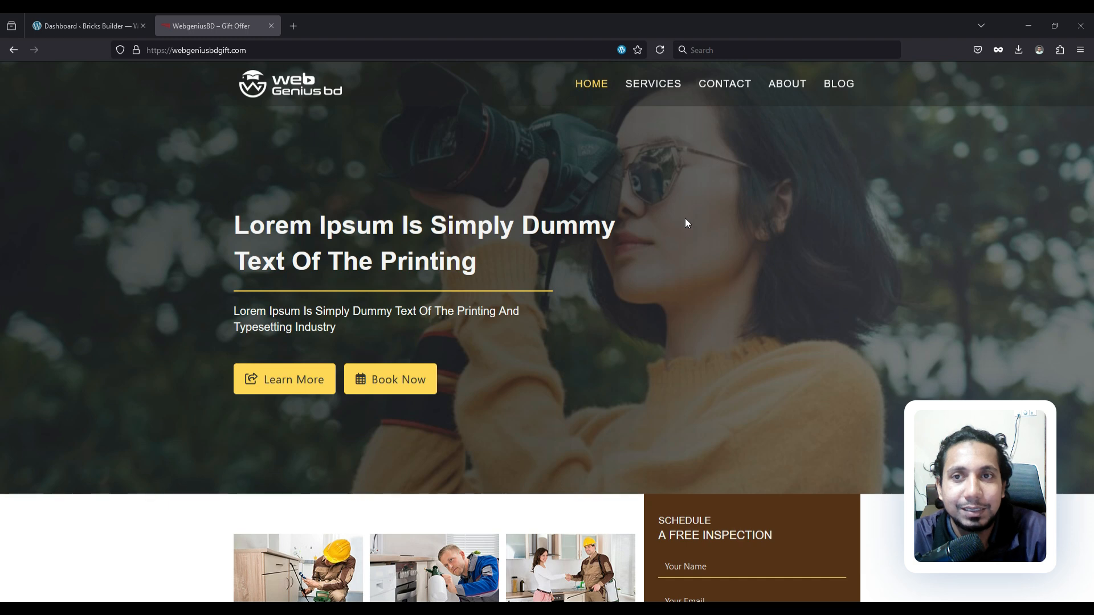
Search the web for "bricks builder" in a new tab and open the official Bricks site, closing the search results
{"action": "left_click", "coordinate": [301, 25]}
{"action": "left_click", "coordinate": [318, 50]}
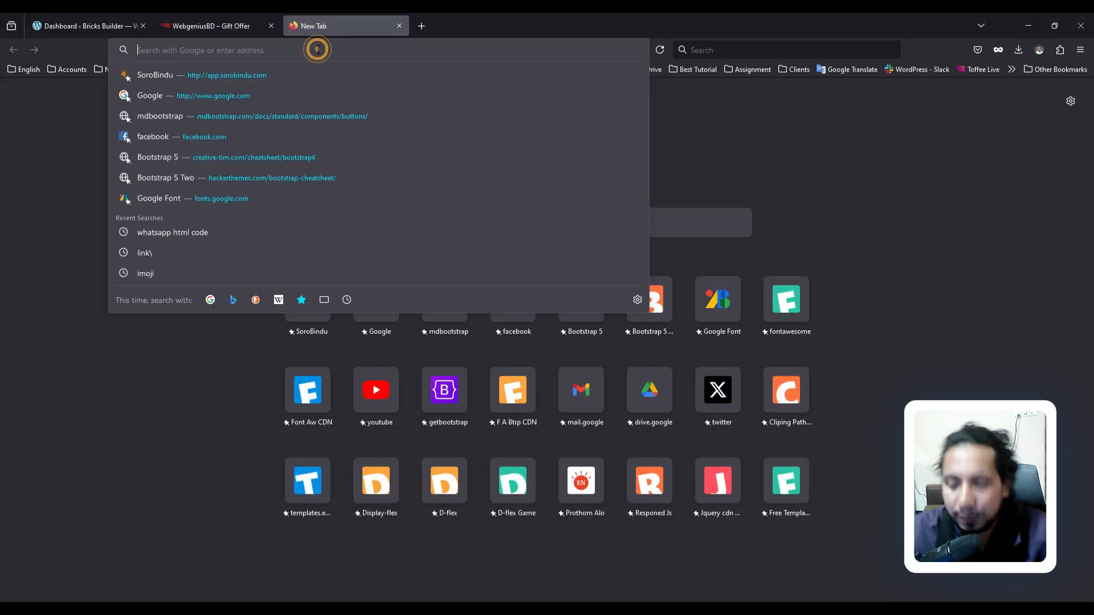
{"action": "type", "text": "bto"}
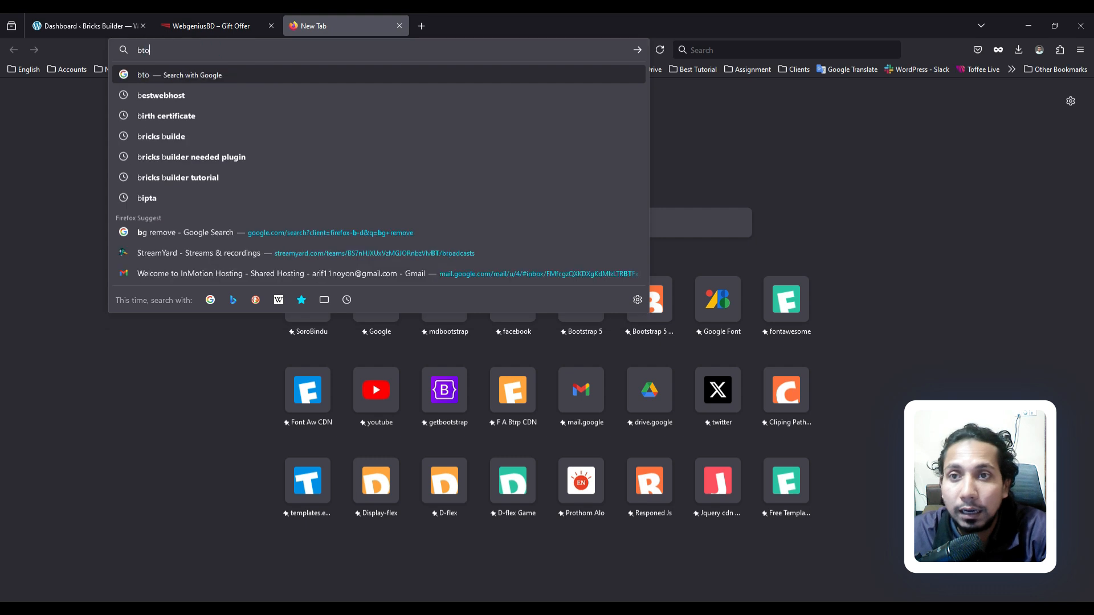
{"action": "key", "text": "BackSpace"}
{"action": "key", "text": "BackSpace"}
{"action": "type", "text": "ri"}
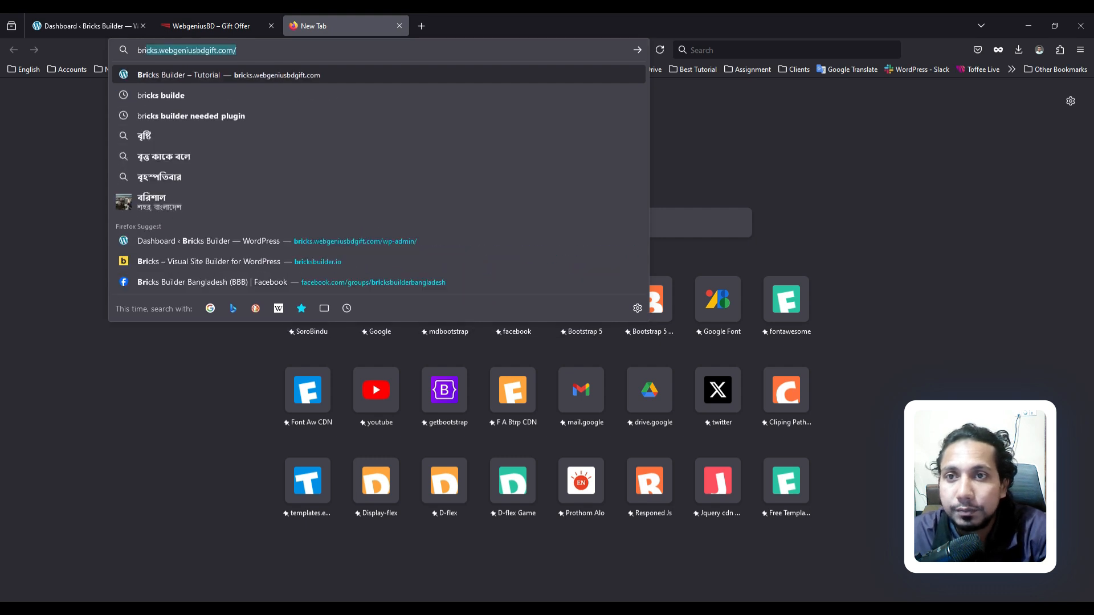
{"action": "type", "text": "cks "}
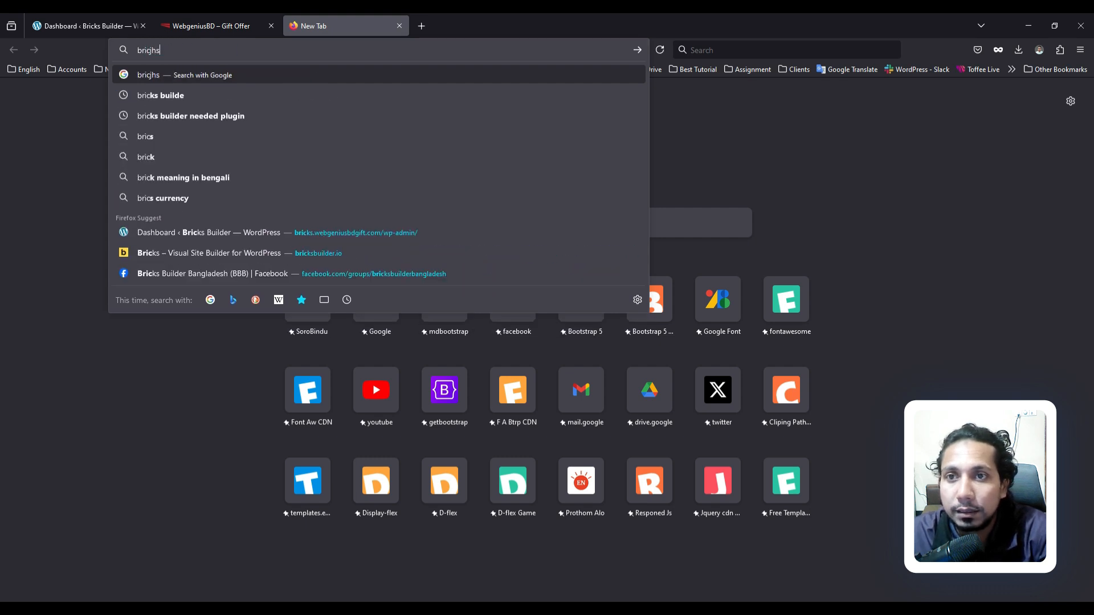
{"action": "type", "text": "buildfer"}
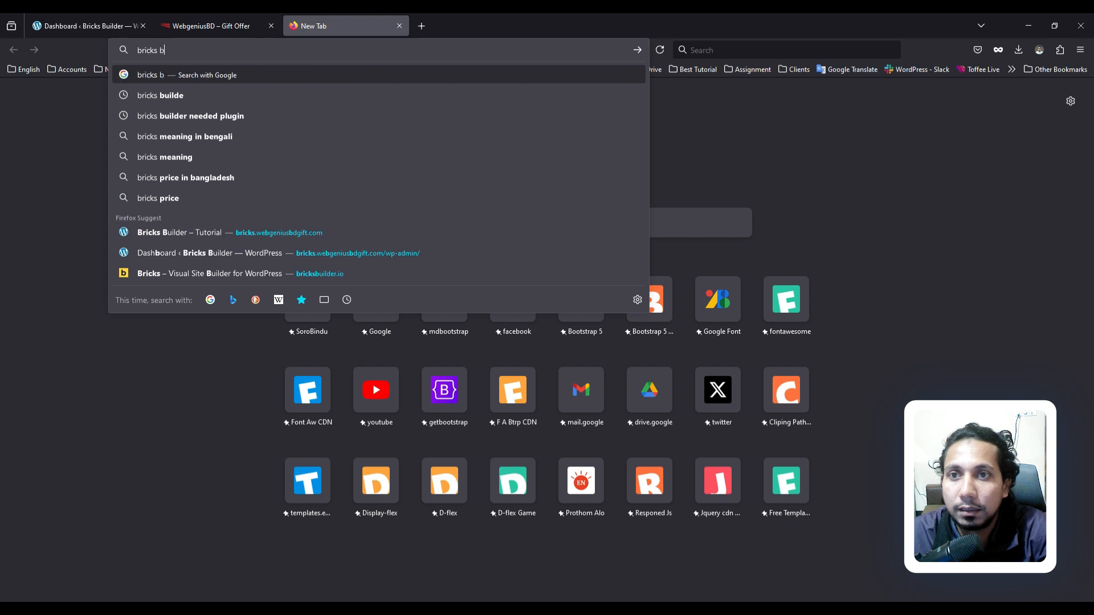
{"action": "key", "text": "BackSpace"}
{"action": "key", "text": "BackSpace"}
{"action": "key", "text": "BackSpace"}
{"action": "type", "text": "er"}
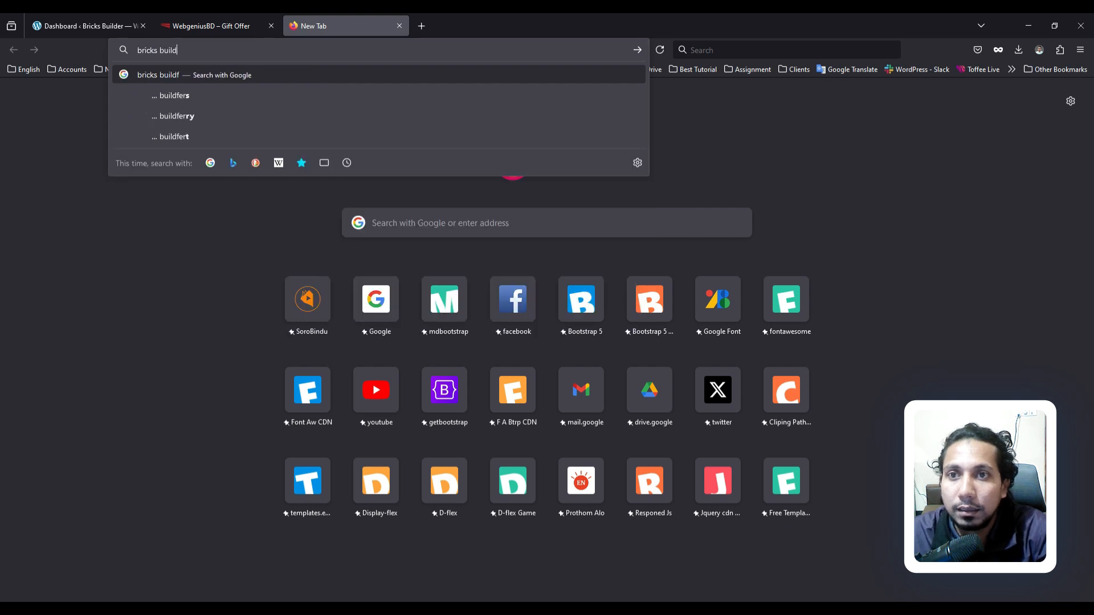
{"action": "key", "text": "Return"}
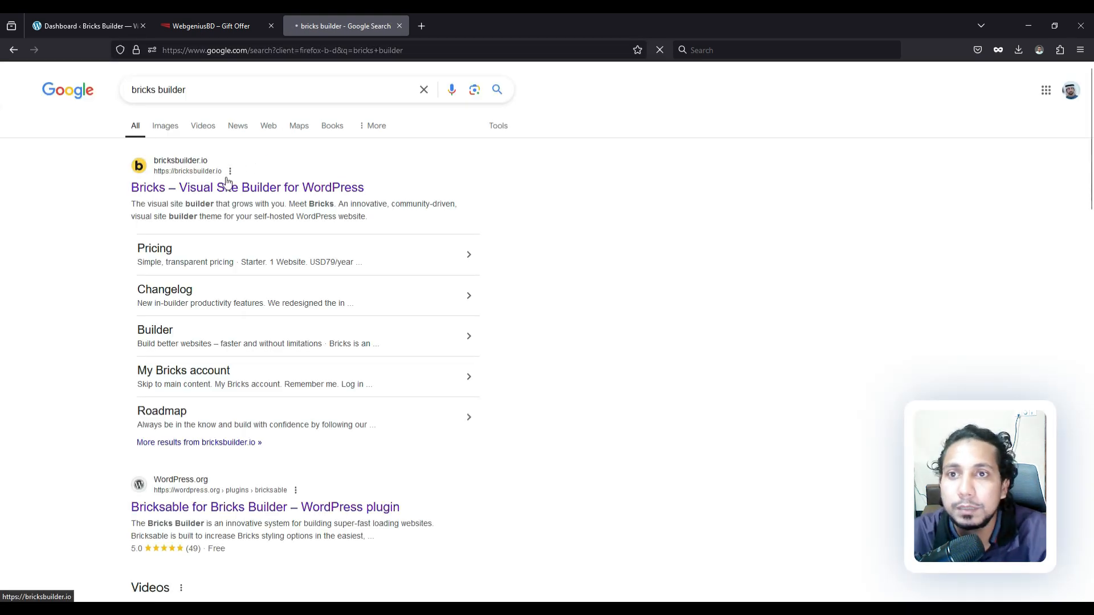
{"action": "left_click", "coordinate": [224, 182]}
{"action": "left_click", "coordinate": [399, 26]}
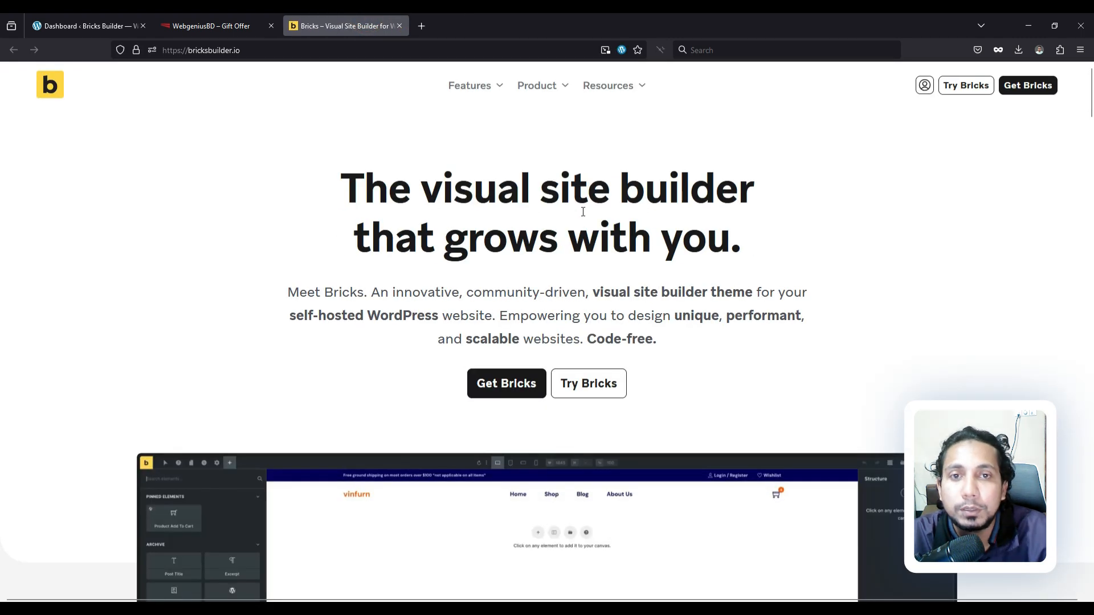
View the Try Bricks free playground sign-up page with its email field, and close it without creating an account
{"action": "left_click", "coordinate": [963, 86]}
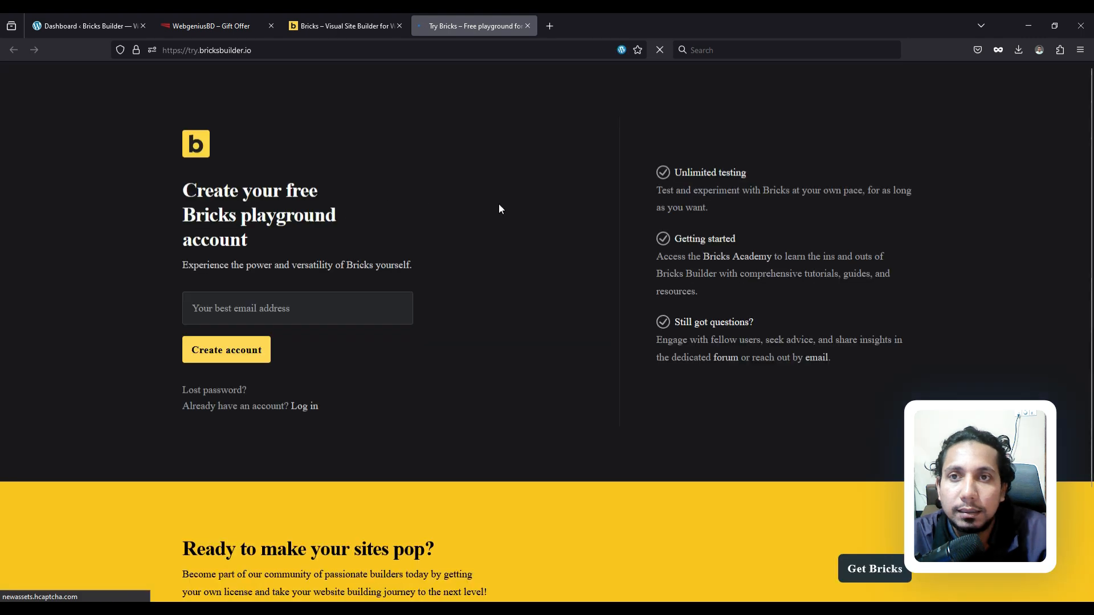
{"action": "left_click", "coordinate": [247, 286]}
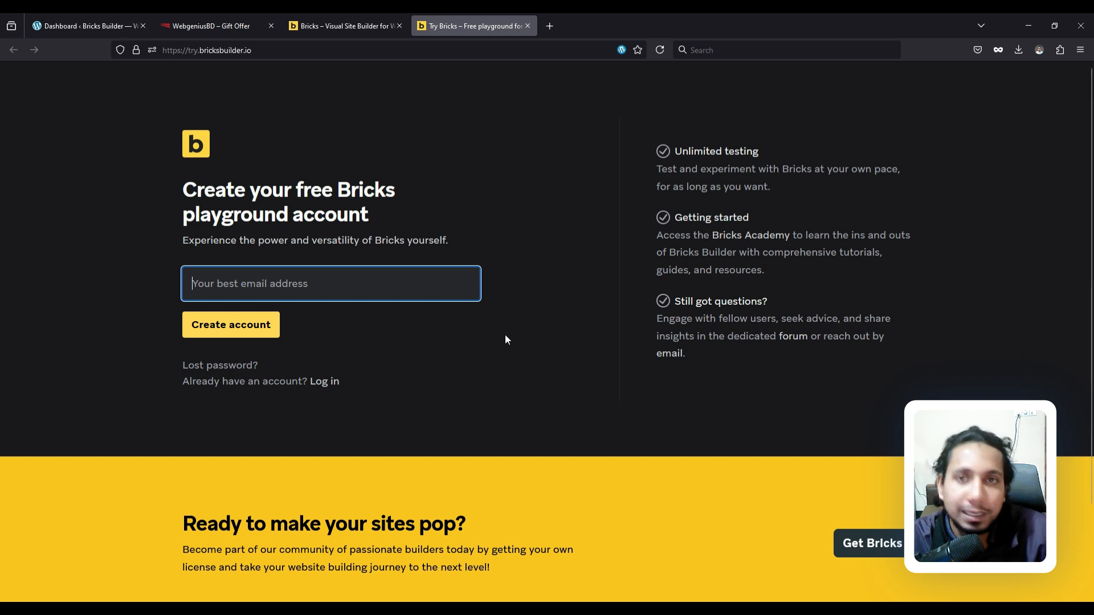
{"action": "left_click", "coordinate": [527, 25]}
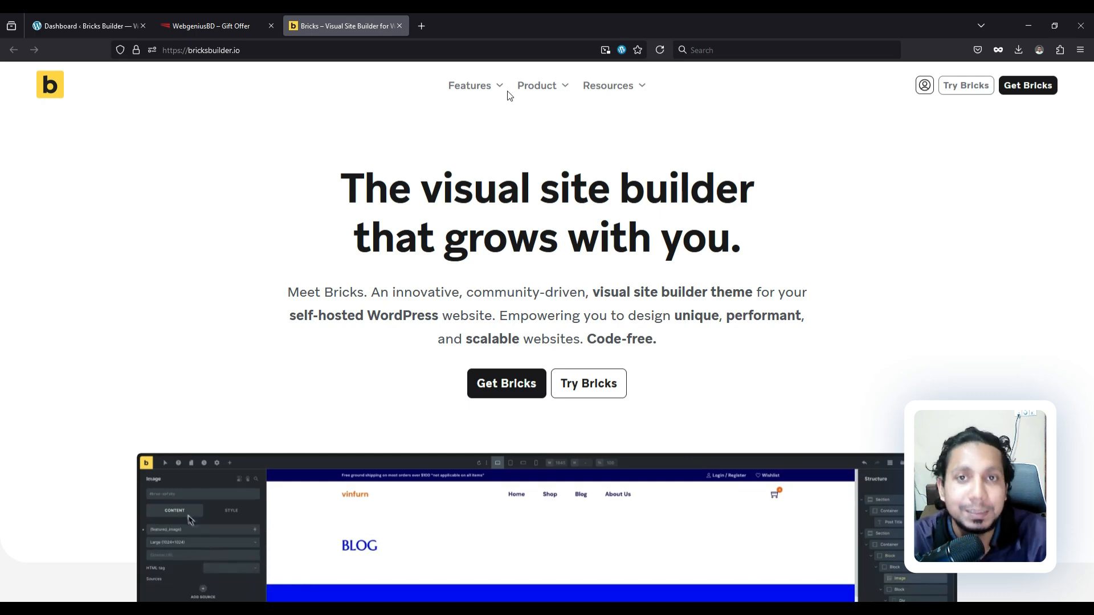
Open webgeniusbd.com in a new tab and go to its Free Download page
{"action": "left_click", "coordinate": [422, 26]}
{"action": "left_click", "coordinate": [417, 47]}
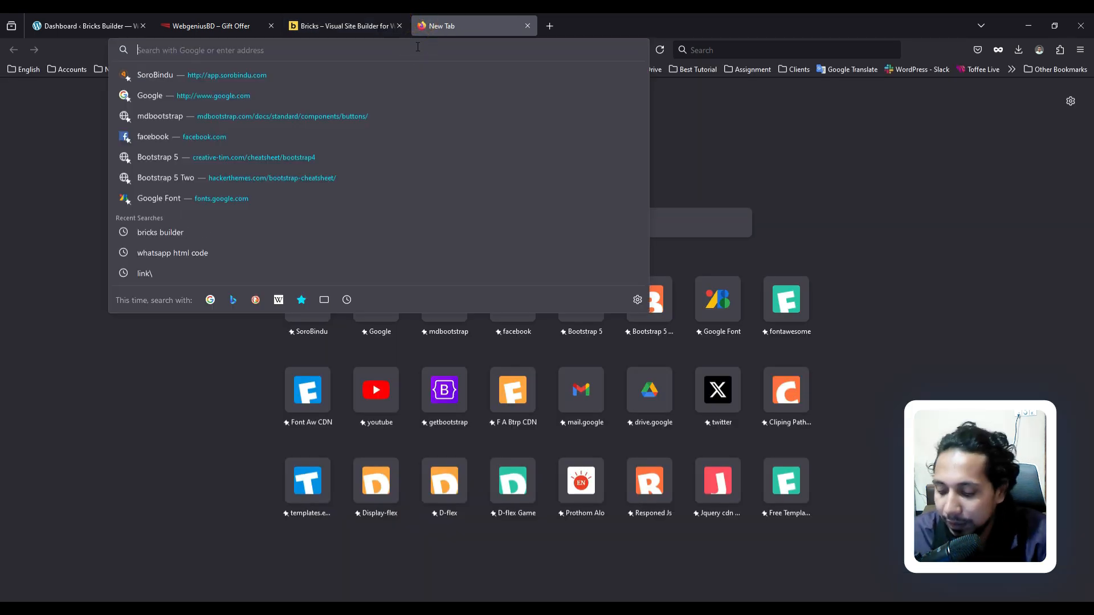
{"action": "type", "text": "ewe"}
{"action": "key", "text": "BackSpace"}
{"action": "key", "text": "BackSpace"}
{"action": "key", "text": "BackSpace"}
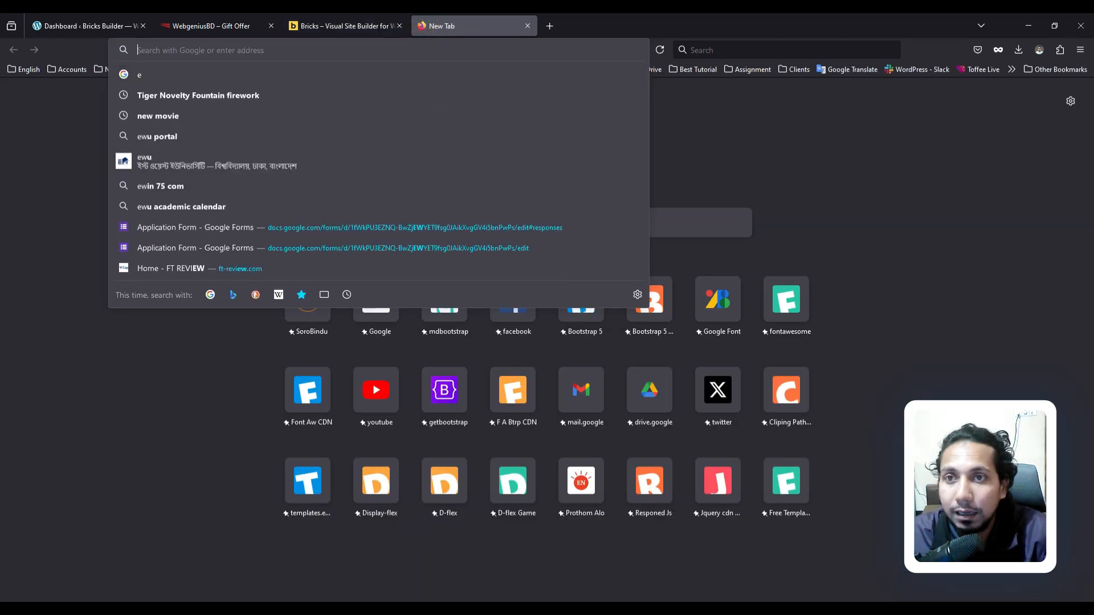
{"action": "type", "text": "webgeniusbd.com"}
{"action": "key", "text": "Return"}
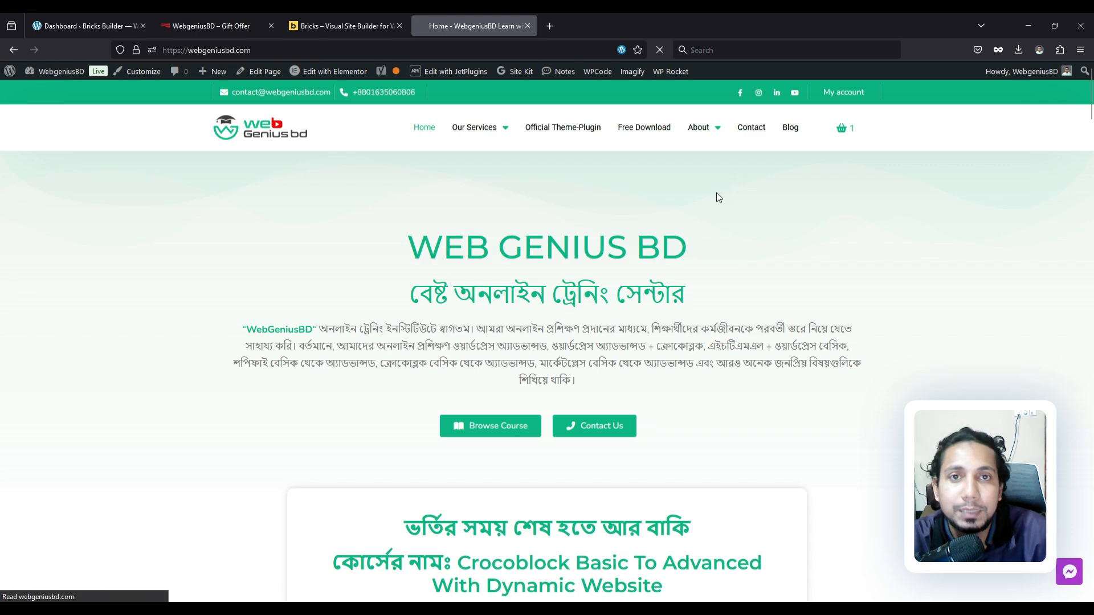
{"action": "left_click", "coordinate": [647, 130]}
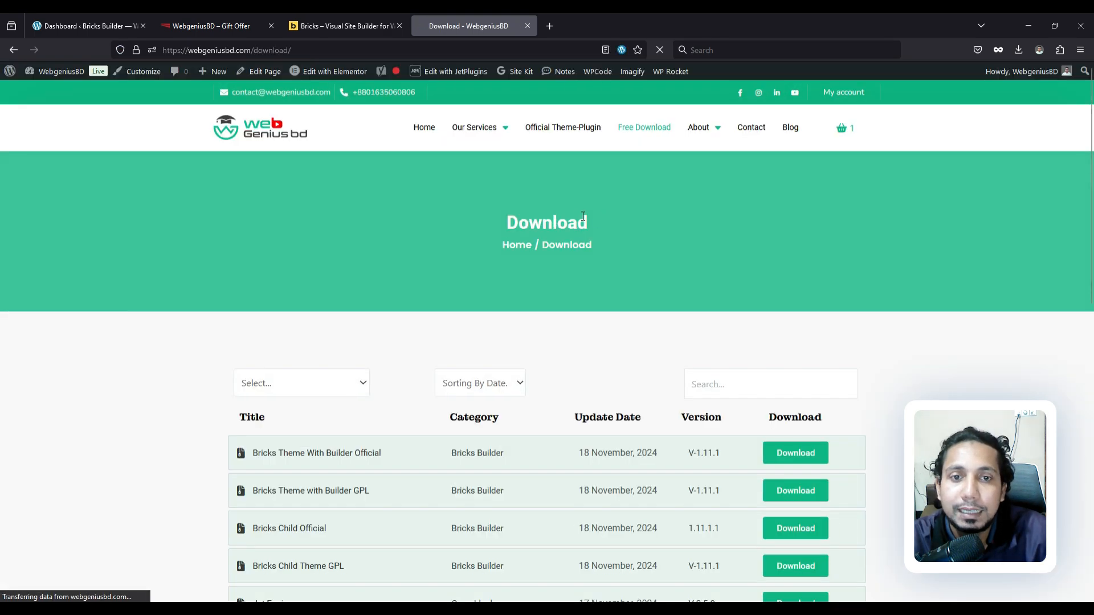
Examine the official and GPL Bricks theme and child theme entries in the download list
{"action": "scroll", "coordinate": [627, 216], "scroll_direction": "down", "scroll_amount": 5}
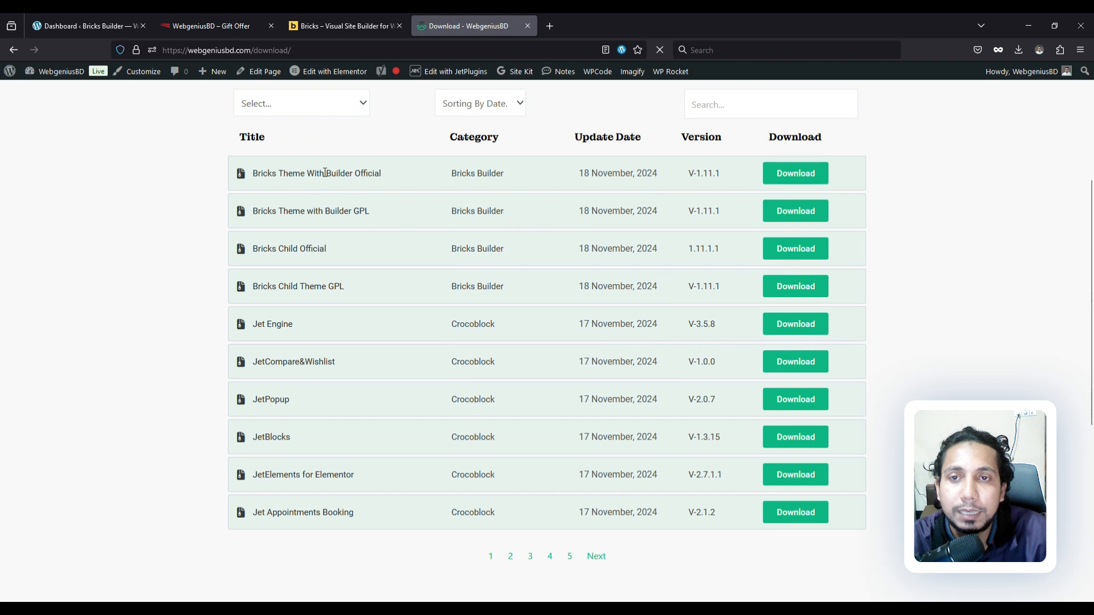
{"action": "left_click_drag", "start_coordinate": [325, 173], "coordinate": [412, 172]}
{"action": "left_click", "coordinate": [317, 213]}
{"action": "left_click_drag", "start_coordinate": [318, 213], "coordinate": [408, 210]}
{"action": "double_click", "coordinate": [333, 211]}
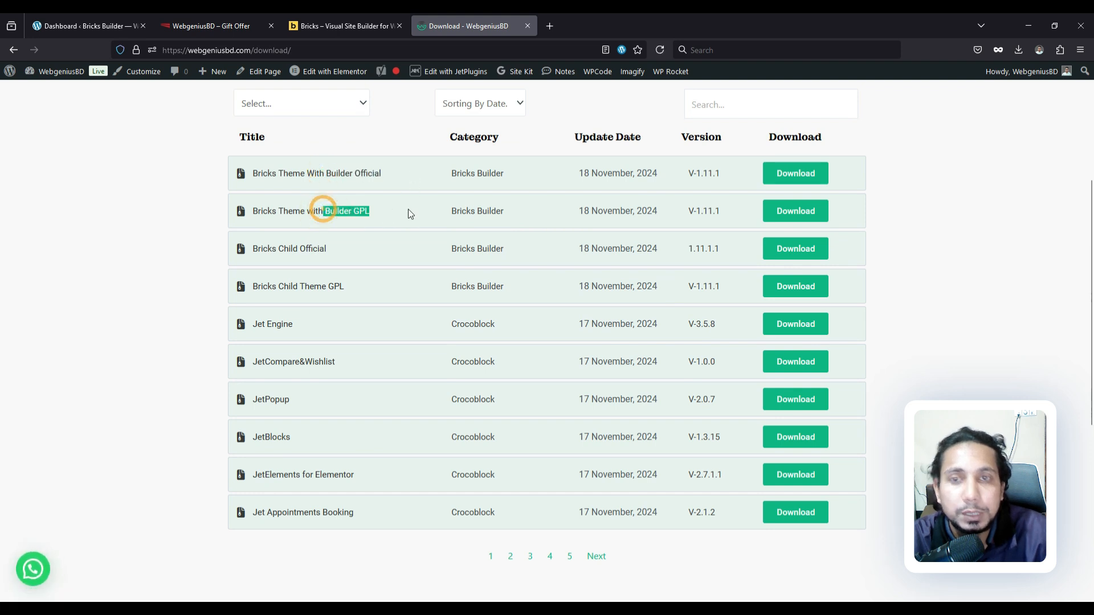
{"action": "left_click", "coordinate": [371, 216]}
{"action": "left_click_drag", "start_coordinate": [262, 171], "coordinate": [400, 170]}
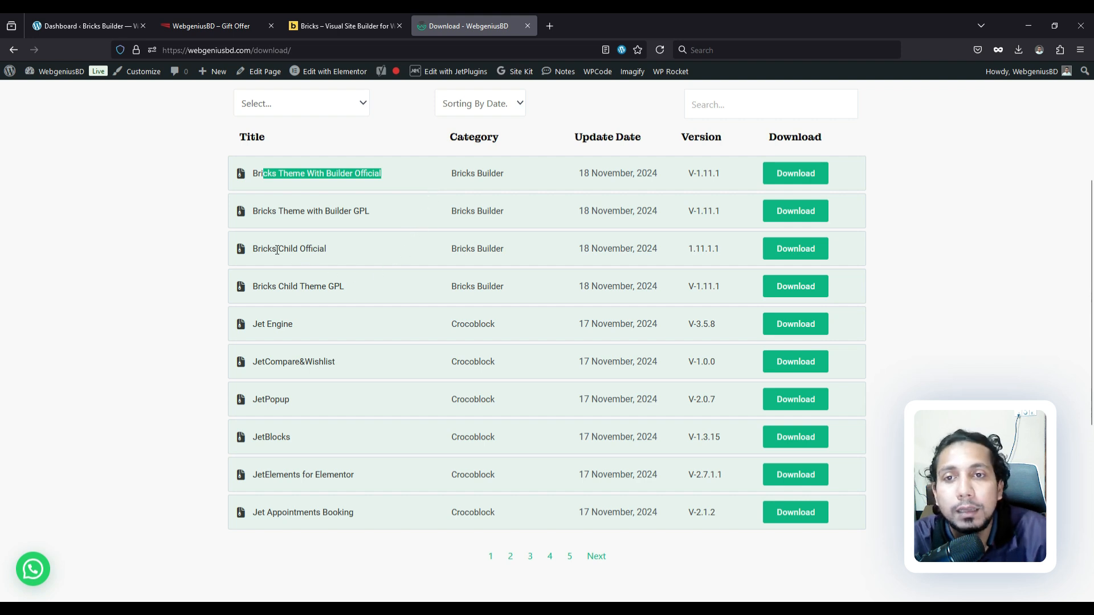
{"action": "left_click_drag", "start_coordinate": [277, 251], "coordinate": [346, 248]}
{"action": "left_click_drag", "start_coordinate": [300, 288], "coordinate": [415, 306]}
{"action": "left_click", "coordinate": [415, 307]}
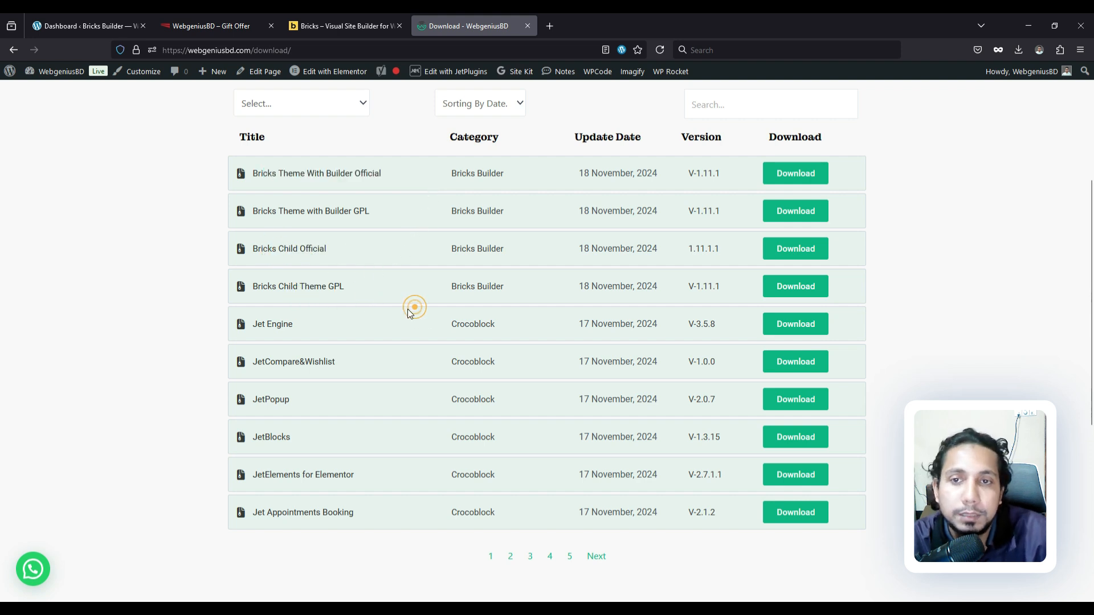
{"action": "scroll", "coordinate": [412, 193], "scroll_direction": "up", "scroll_amount": 5}
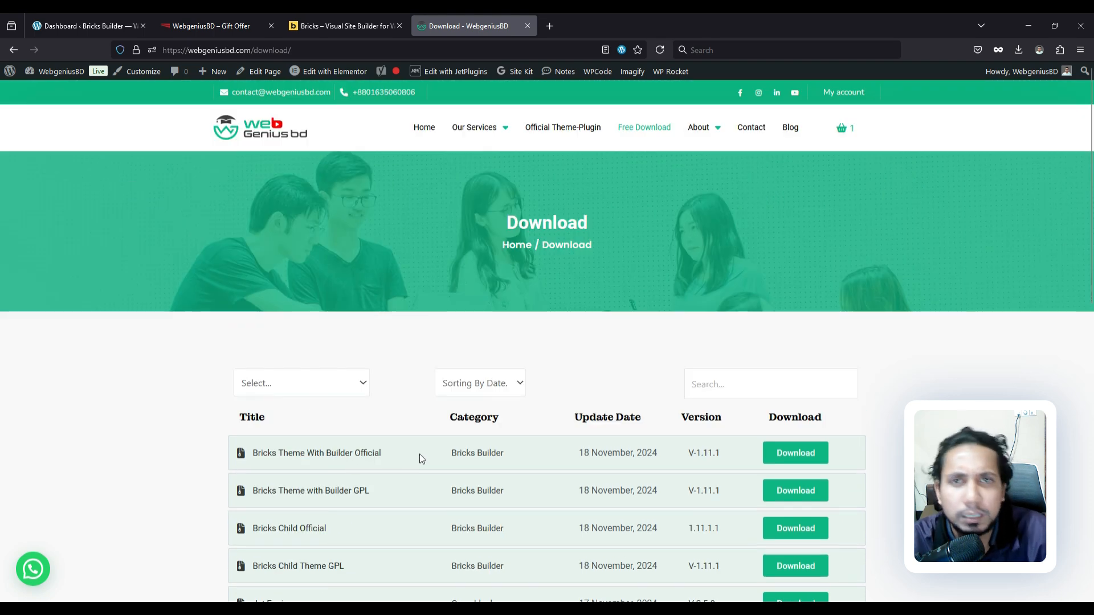
Close the download page and Bricks site tabs, and look over the upper sections of the demo home page
{"action": "left_click", "coordinate": [528, 26]}
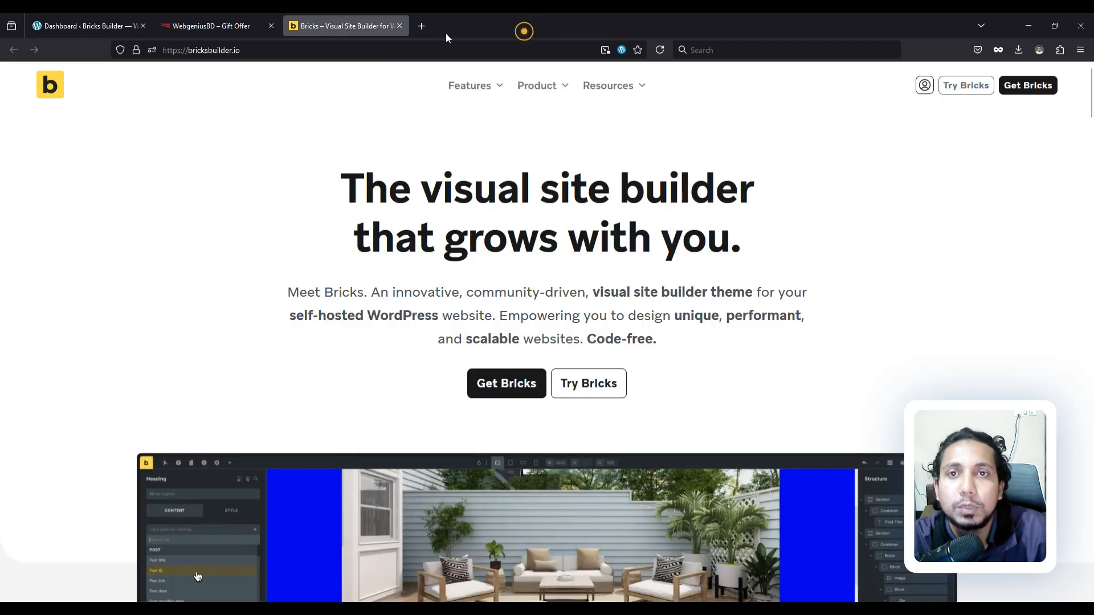
{"action": "left_click", "coordinate": [400, 25]}
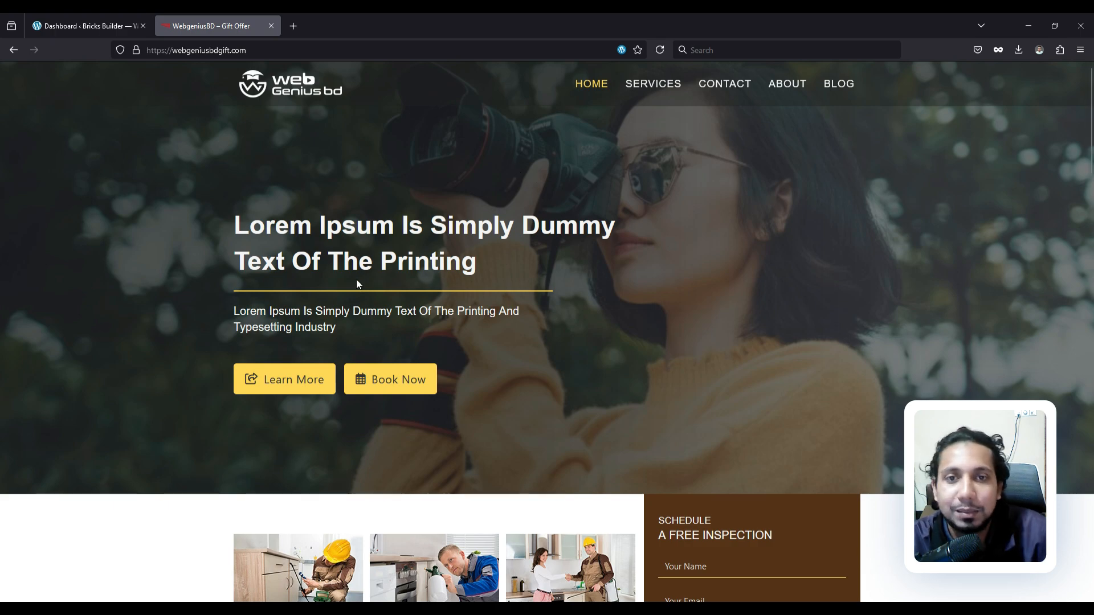
{"action": "scroll", "coordinate": [649, 285], "scroll_direction": "down", "scroll_amount": 5}
{"action": "scroll", "coordinate": [643, 291], "scroll_direction": "down", "scroll_amount": 1}
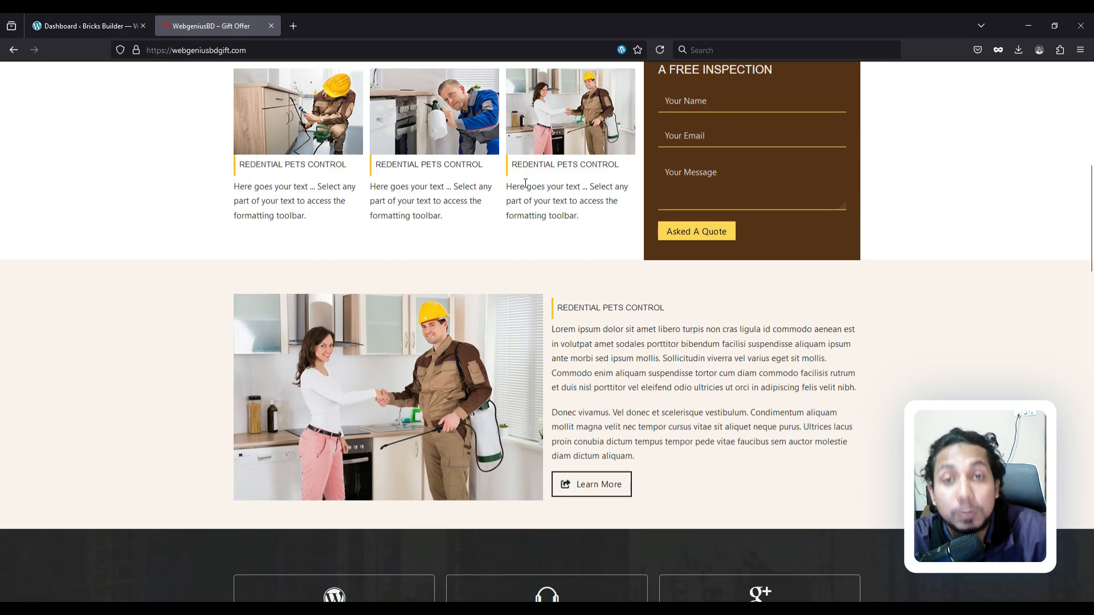
{"action": "scroll", "coordinate": [570, 185], "scroll_direction": "up", "scroll_amount": 7}
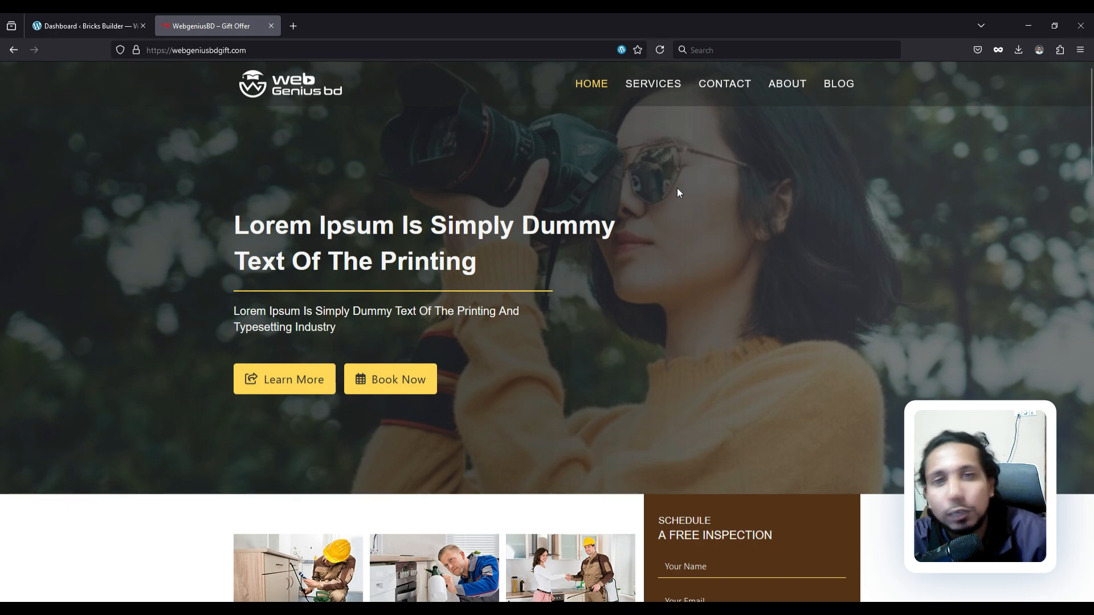
Start a screen capture of the home page's contact banner and footer area and outline that content with a red rectangle
{"action": "scroll", "coordinate": [667, 179], "scroll_direction": "down", "scroll_amount": 20}
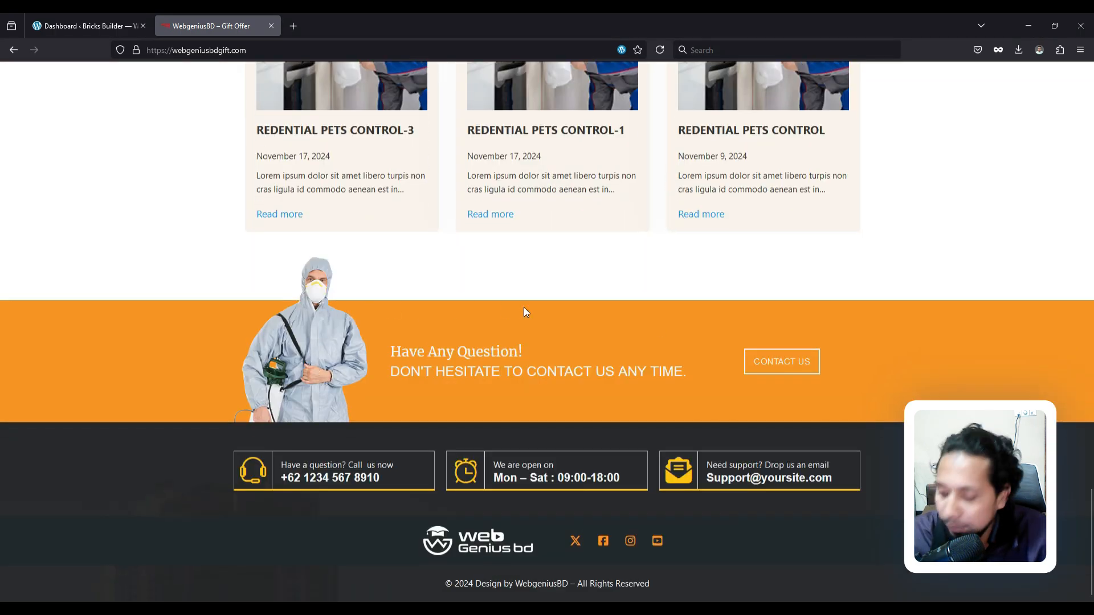
{"action": "key", "text": "Print"}
{"action": "left_click_drag", "start_coordinate": [4, 251], "coordinate": [1091, 600]}
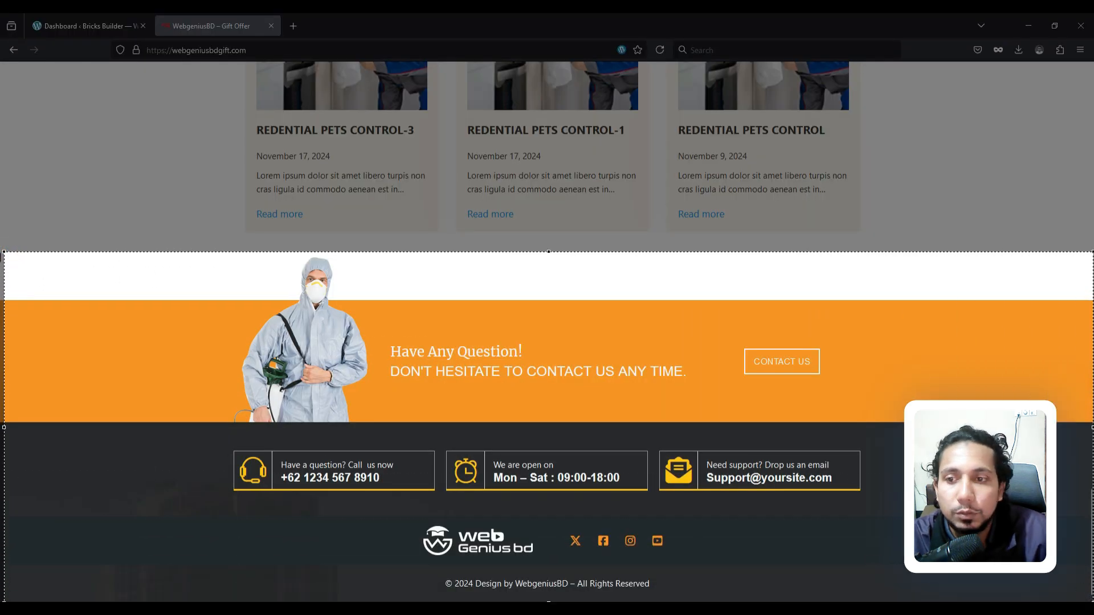
{"action": "mouse_move", "coordinate": [238, 261]}
{"action": "left_mouse_down"}
{"action": "mouse_move", "coordinate": [801, 588]}
{"action": "mouse_move", "coordinate": [914, 592]}
{"action": "left_mouse_up"}
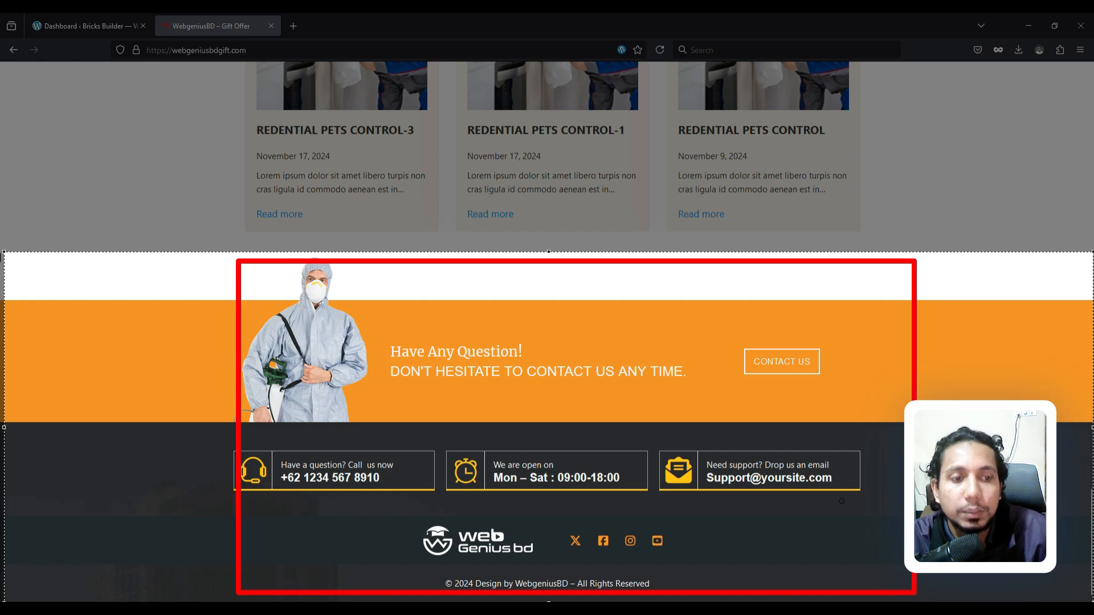
Dismiss the screen capture and return to the hero area of the demo home page
{"action": "key", "text": "Escape"}
{"action": "scroll", "coordinate": [558, 264], "scroll_direction": "up", "scroll_amount": 20}
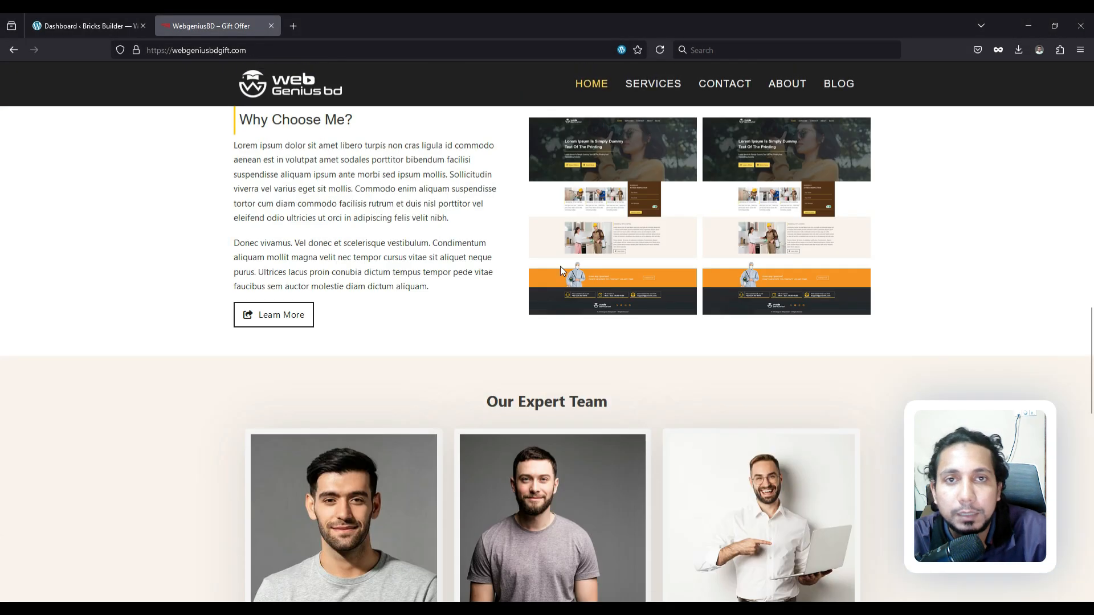
{"action": "scroll", "coordinate": [350, 94], "scroll_direction": "up", "scroll_amount": 5}
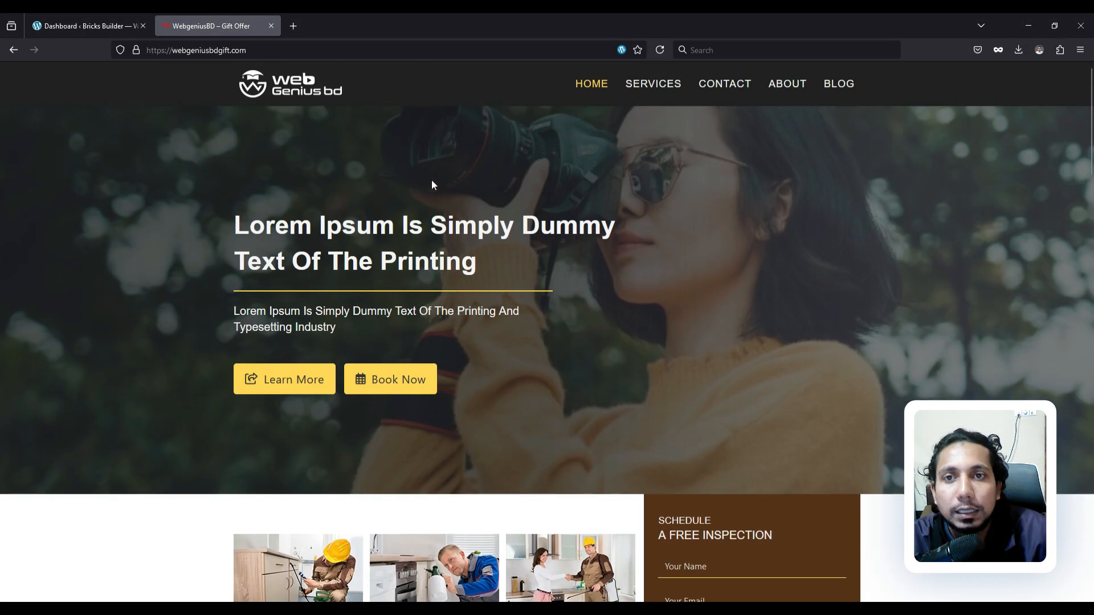
Go to the Bricks Builder site's WordPress dashboard, open its front page in a new tab and inspect the HOME heading
{"action": "left_click", "coordinate": [73, 30]}
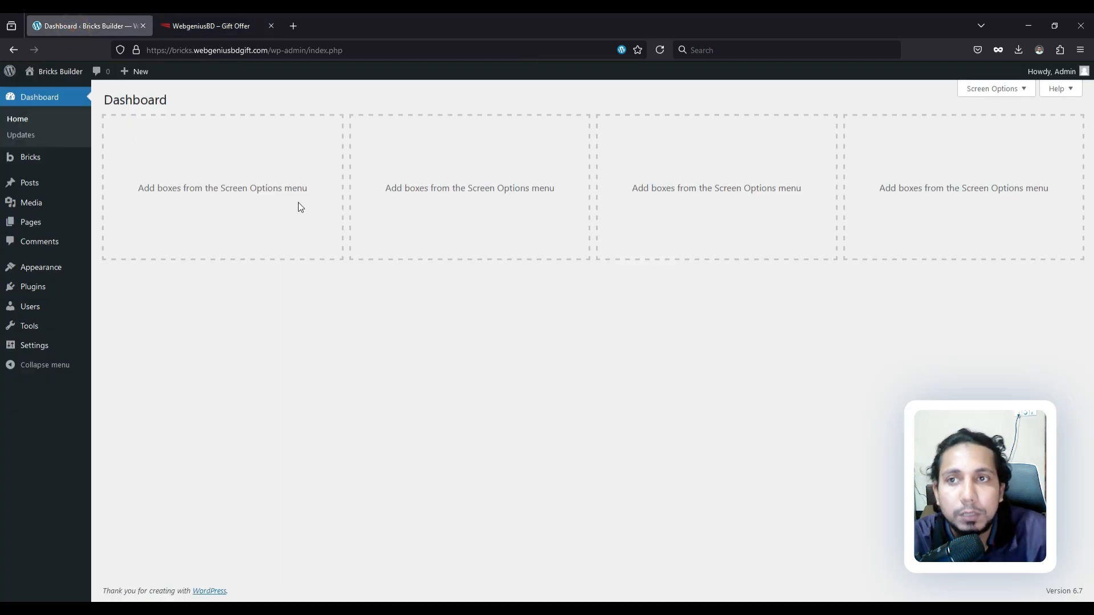
{"action": "left_click", "coordinate": [60, 72]}
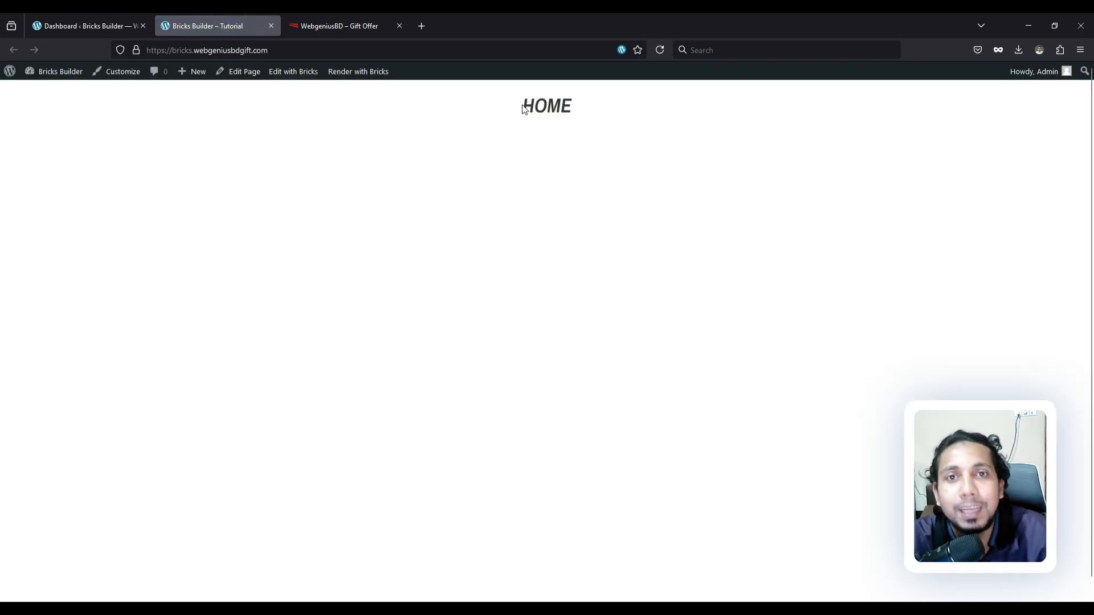
{"action": "left_click_drag", "start_coordinate": [524, 109], "coordinate": [595, 108]}
{"action": "left_click", "coordinate": [629, 134]}
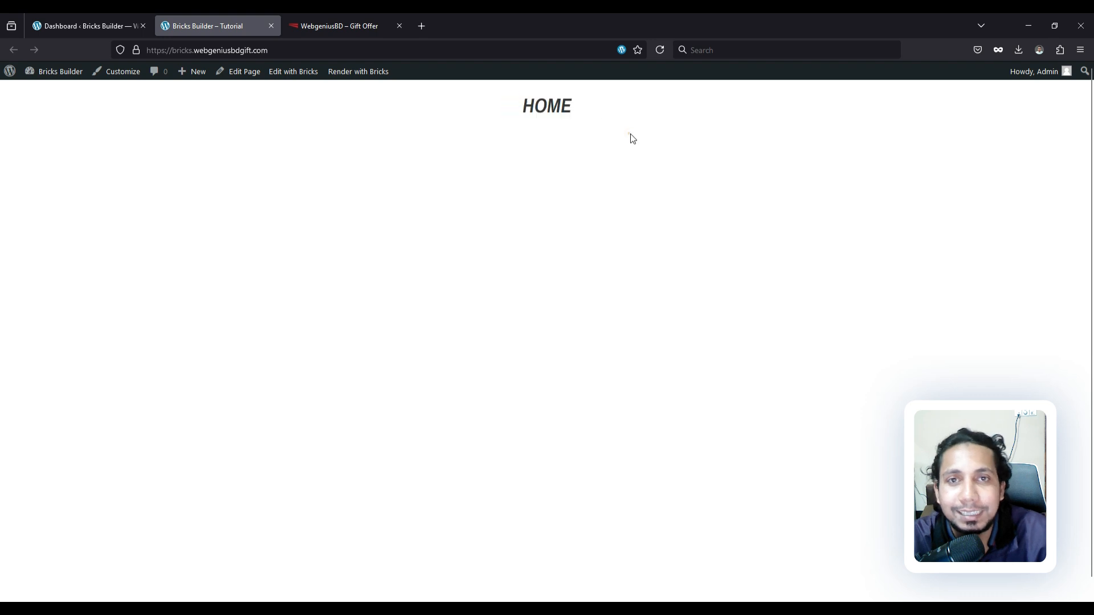
Return to the WordPress dashboard and open the Bricks Templates list in a new tab
{"action": "left_click", "coordinate": [69, 26]}
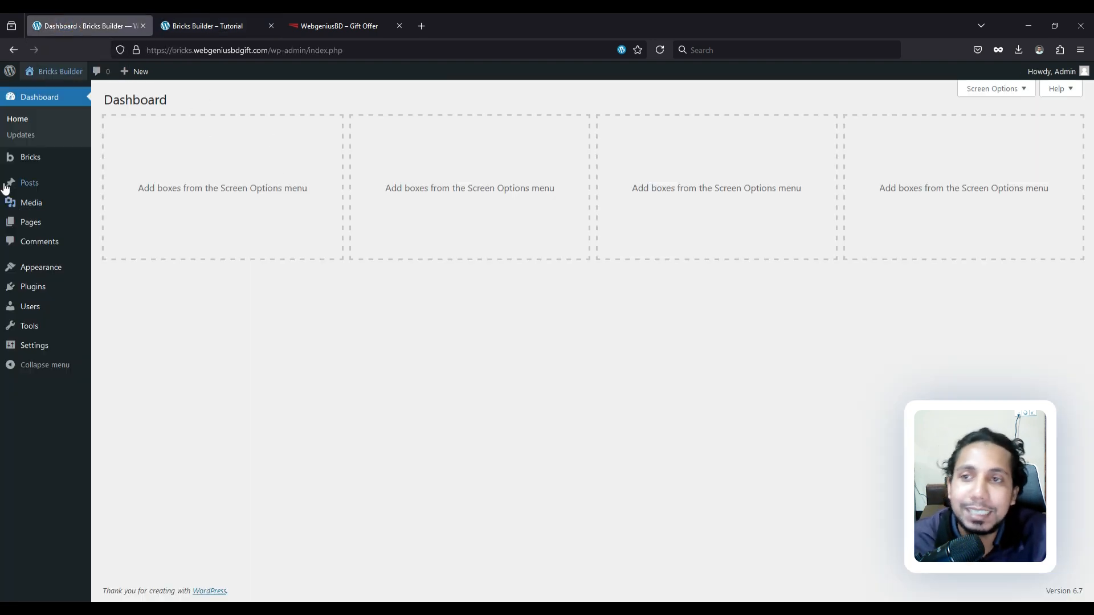
{"action": "mouse_move", "coordinate": [29, 157]}
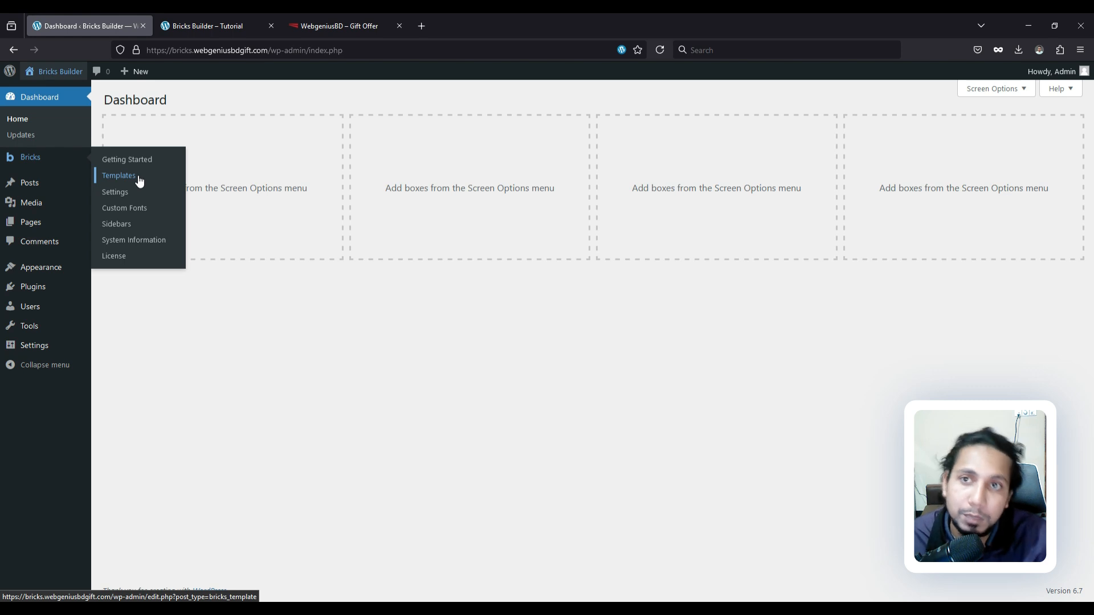
{"action": "left_click", "coordinate": [200, 22]}
{"action": "left_click", "coordinate": [89, 25]}
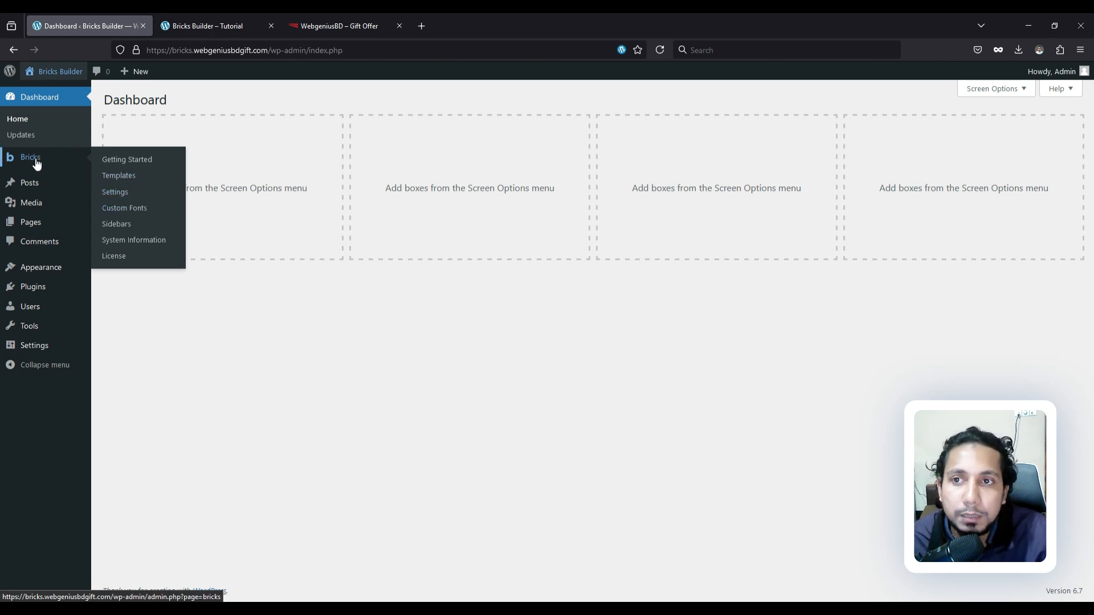
{"action": "middle_click", "coordinate": [125, 175]}
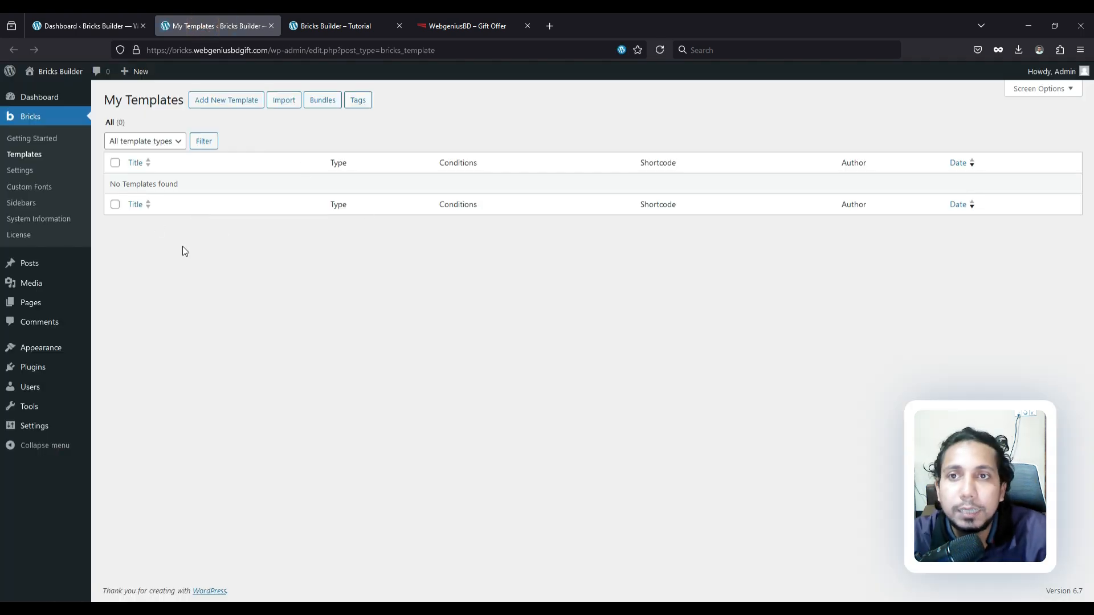
Start a new Bricks template and title it "Global Header"
{"action": "left_click", "coordinate": [231, 101]}
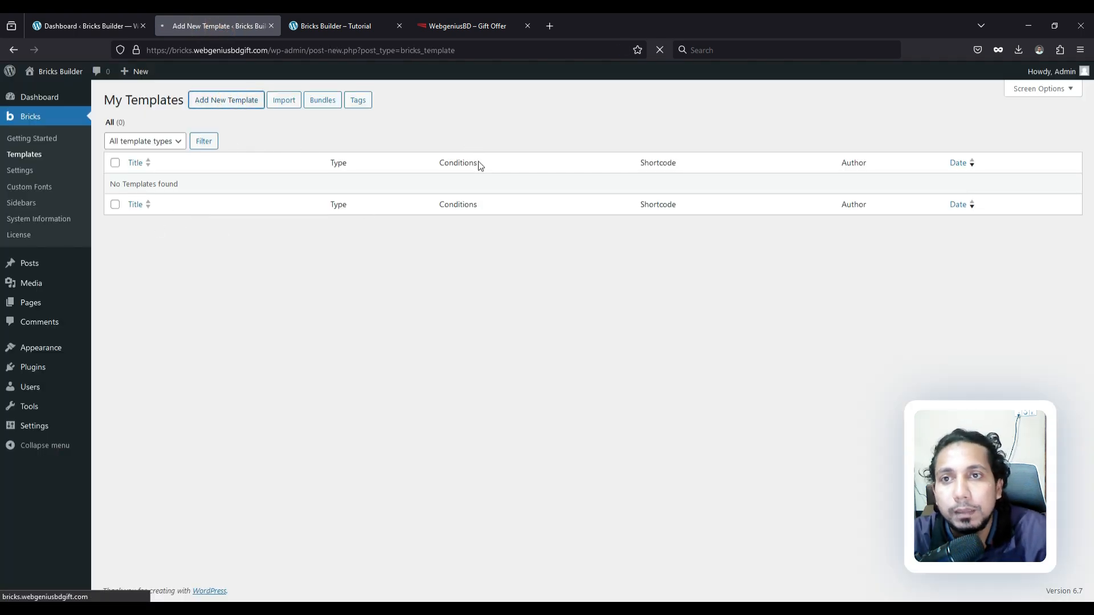
{"action": "left_click", "coordinate": [273, 127]}
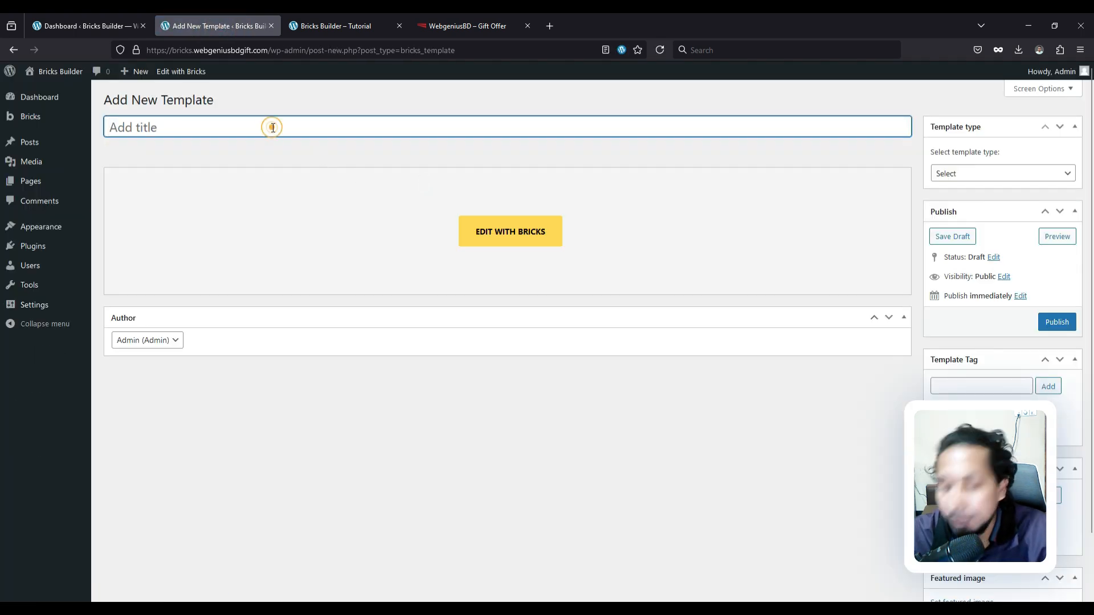
{"action": "type", "text": "G"}
{"action": "key", "text": "BackSpace"}
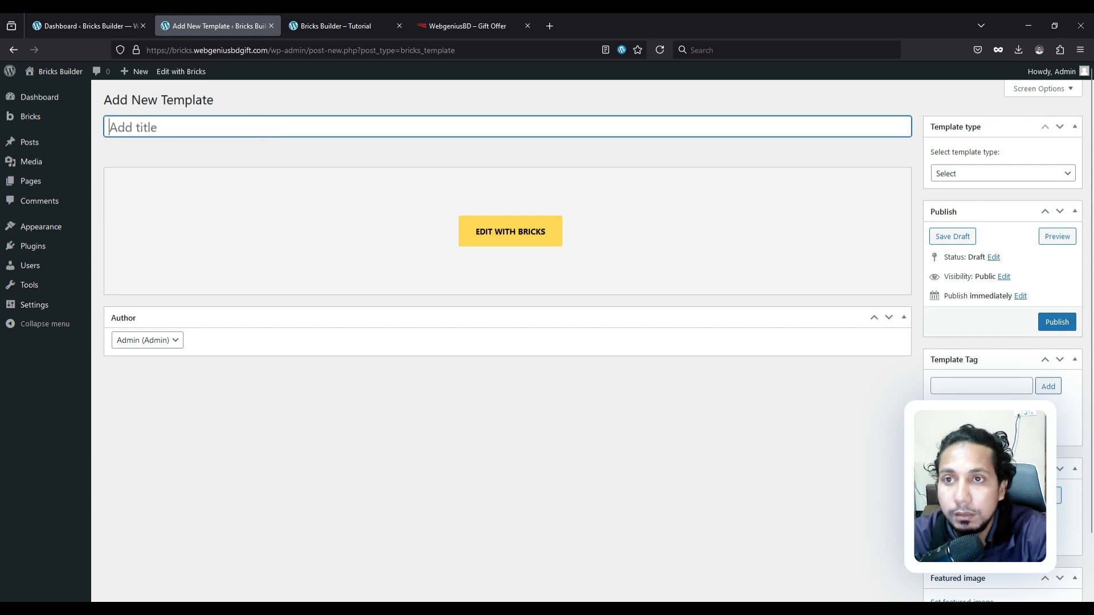
{"action": "type", "text": "Global Header"}
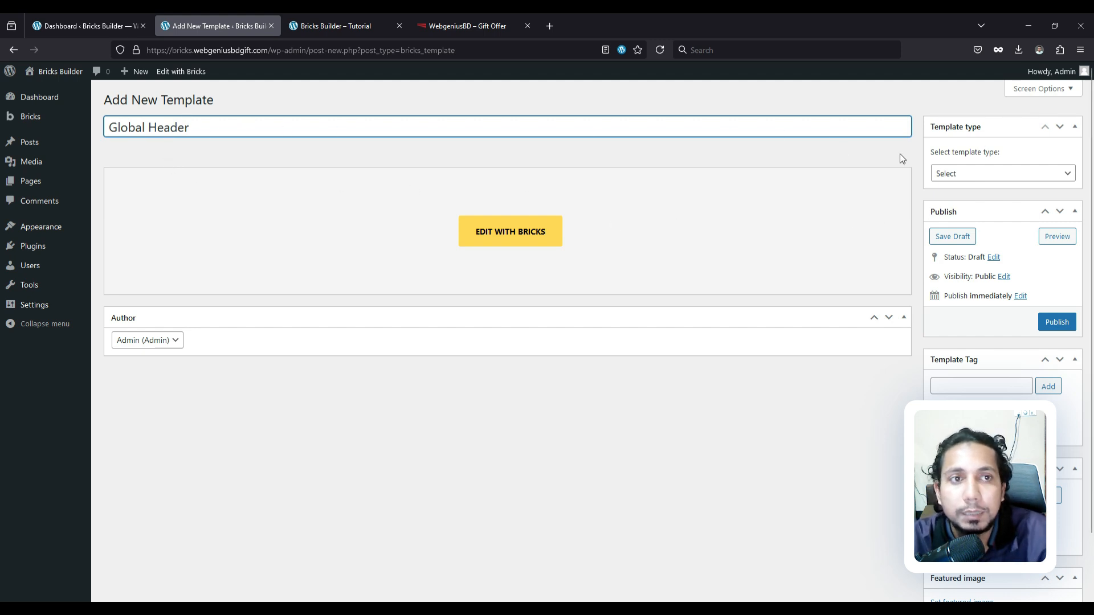
Publish the template with the Header type and open it in the Bricks editor
{"action": "left_click", "coordinate": [963, 174]}
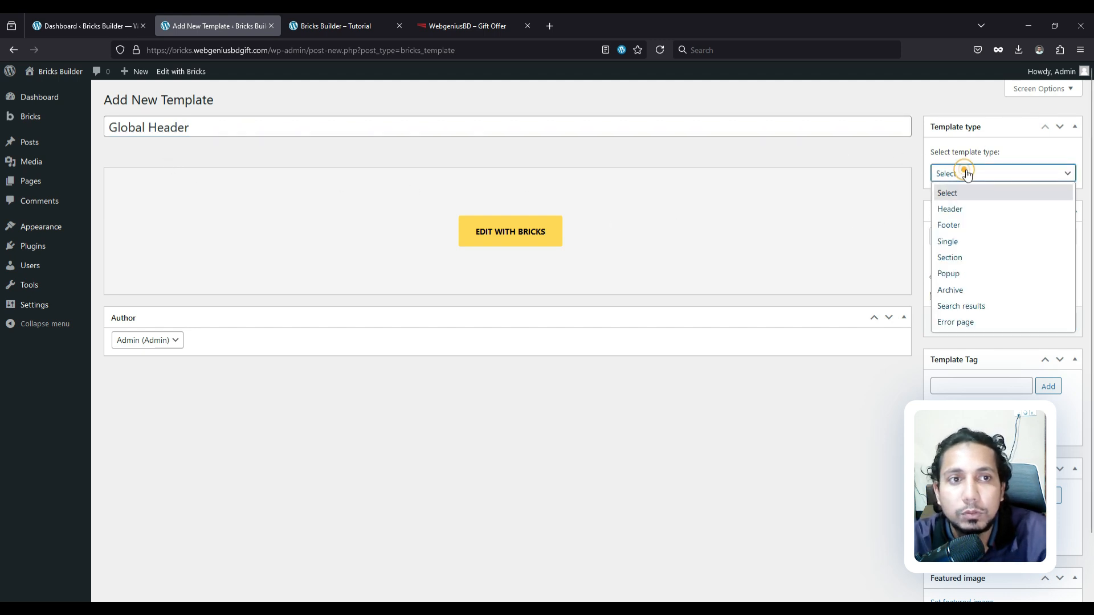
{"action": "left_click", "coordinate": [974, 208]}
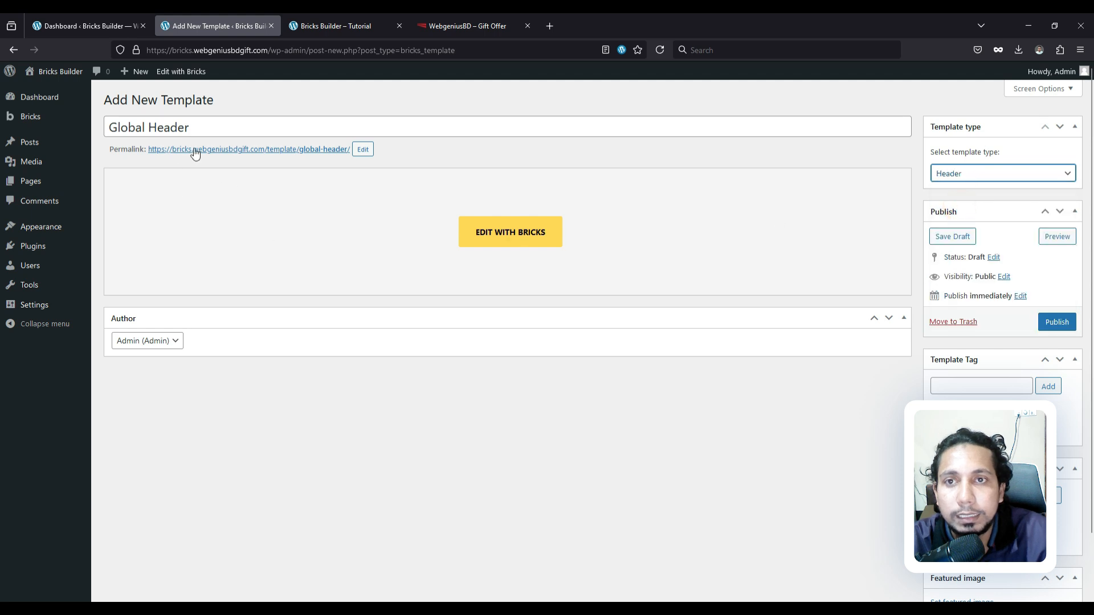
{"action": "left_click", "coordinate": [1051, 327]}
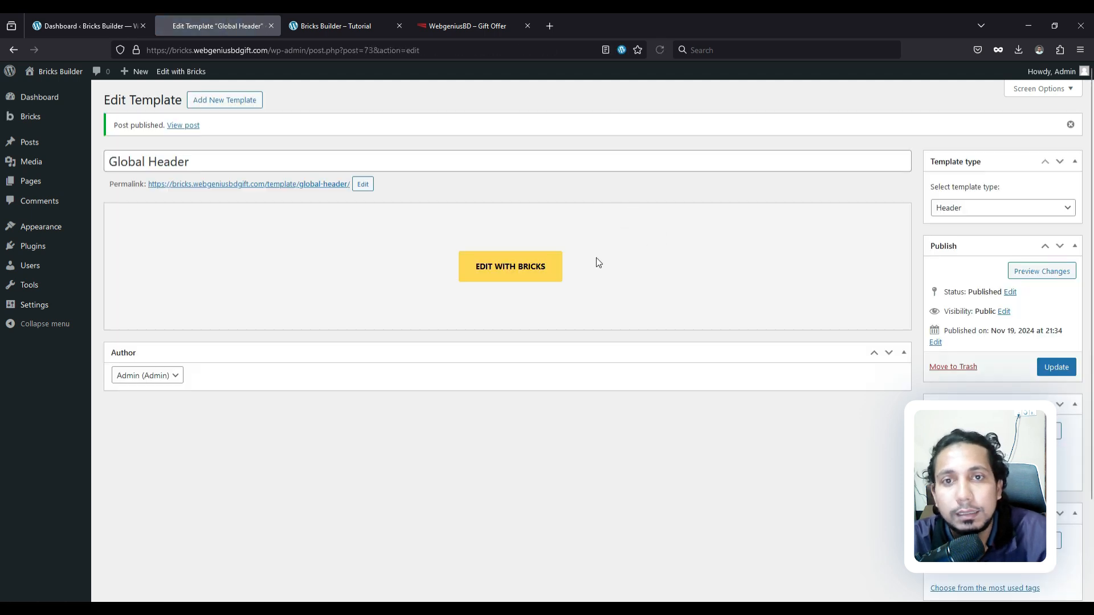
{"action": "left_click", "coordinate": [511, 271]}
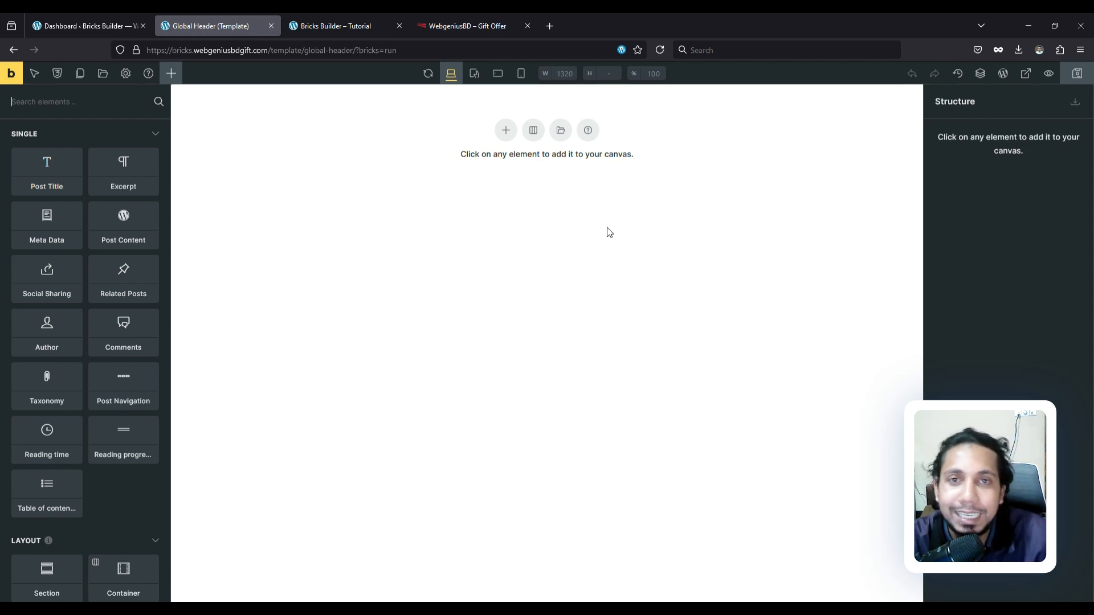
{"action": "left_click", "coordinate": [534, 132]}
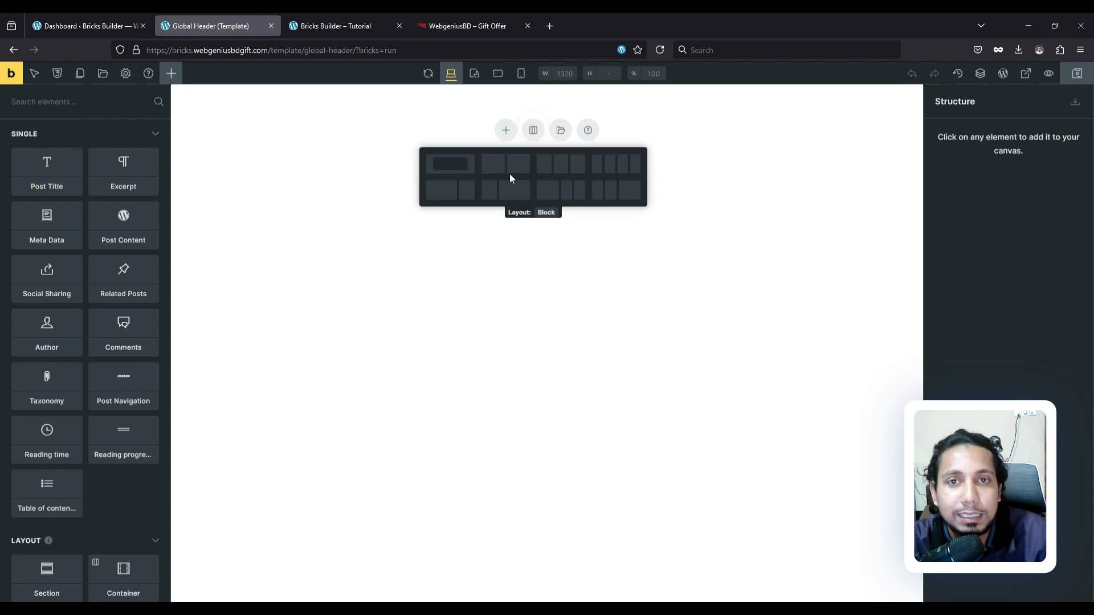
{"action": "left_click", "coordinate": [430, 137]}
{"action": "left_click", "coordinate": [506, 131]}
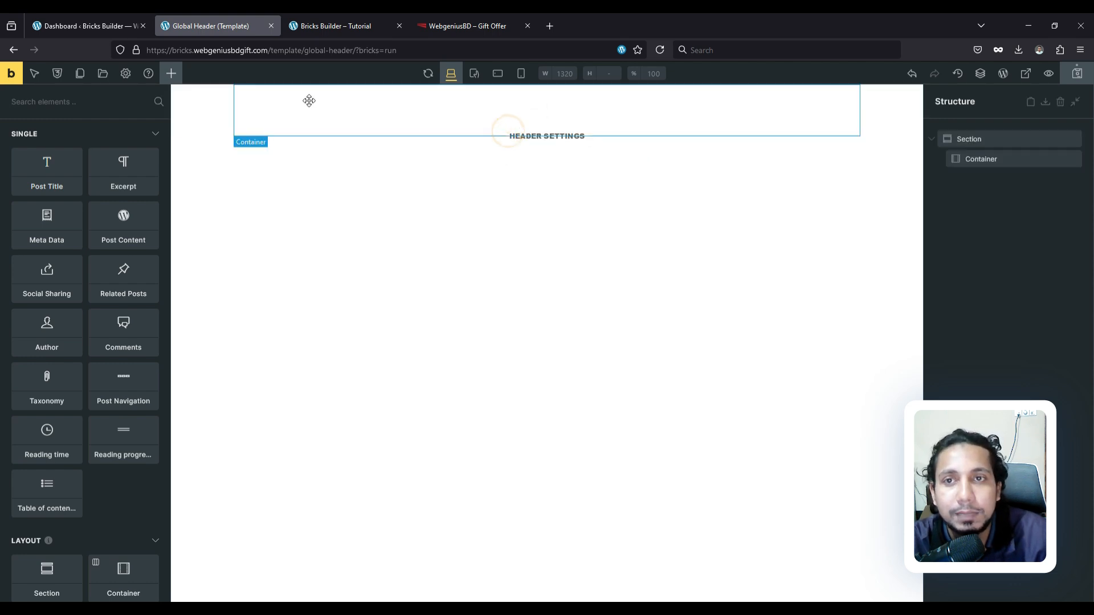
{"action": "right_click", "coordinate": [936, 145]}
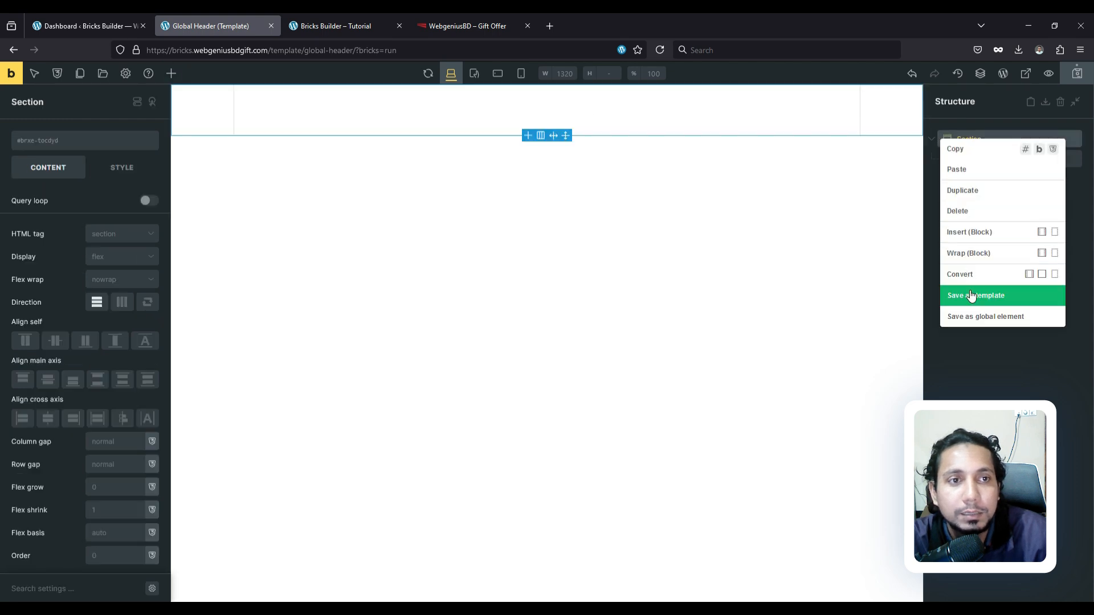
{"action": "left_click", "coordinate": [976, 209]}
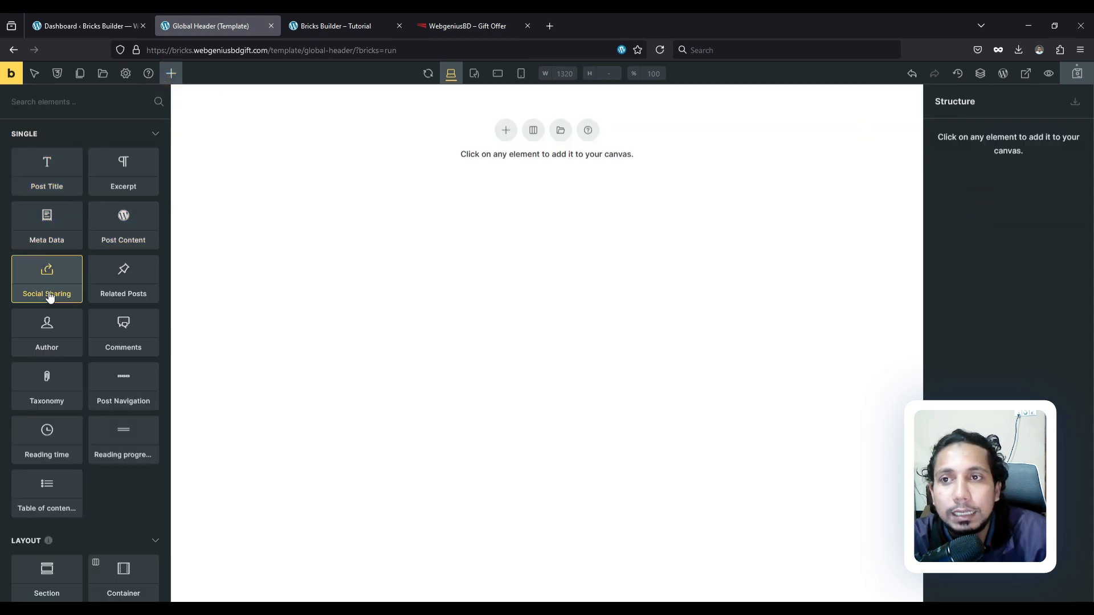
Collapse the Single element category and add a section with a container to the empty canvas, leaving the container selected
{"action": "left_click", "coordinate": [55, 137]}
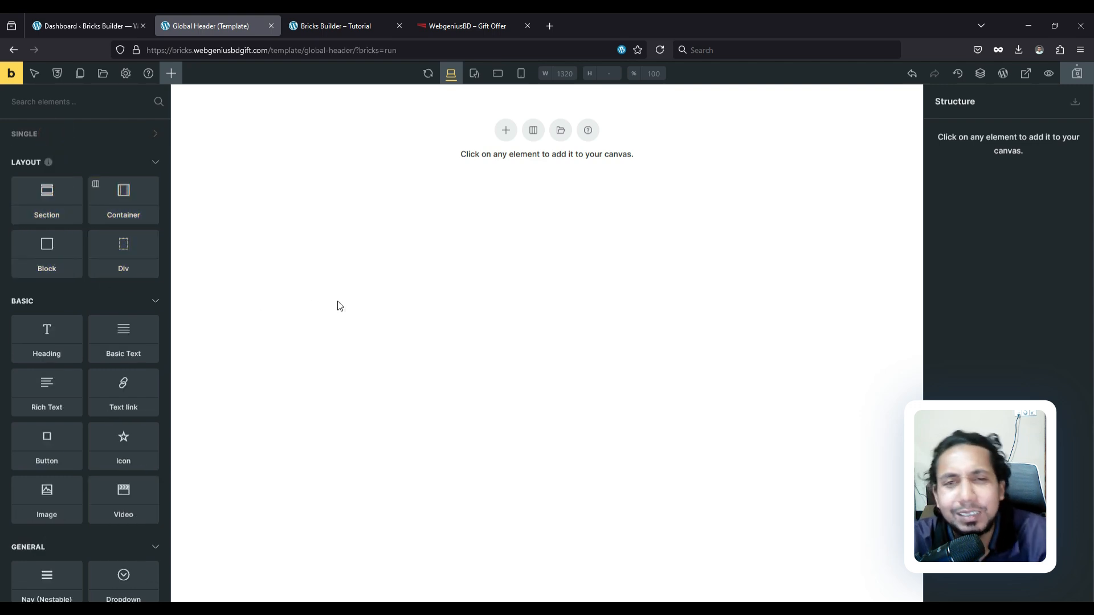
{"action": "scroll", "coordinate": [63, 365], "scroll_direction": "down", "scroll_amount": 15}
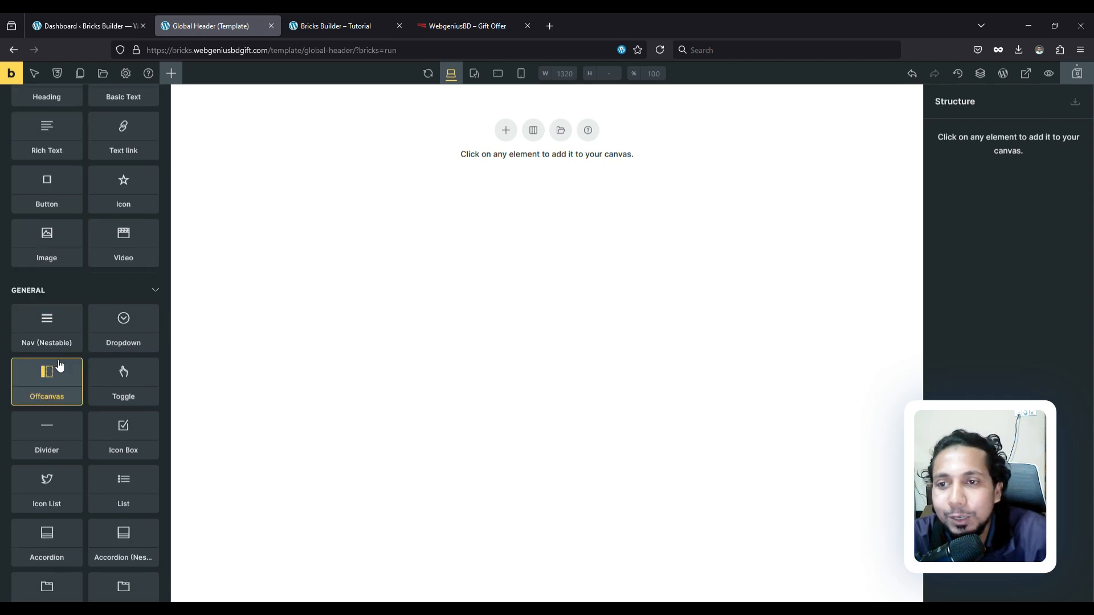
{"action": "scroll", "coordinate": [67, 360], "scroll_direction": "down", "scroll_amount": 6}
{"action": "scroll", "coordinate": [69, 356], "scroll_direction": "up", "scroll_amount": 20}
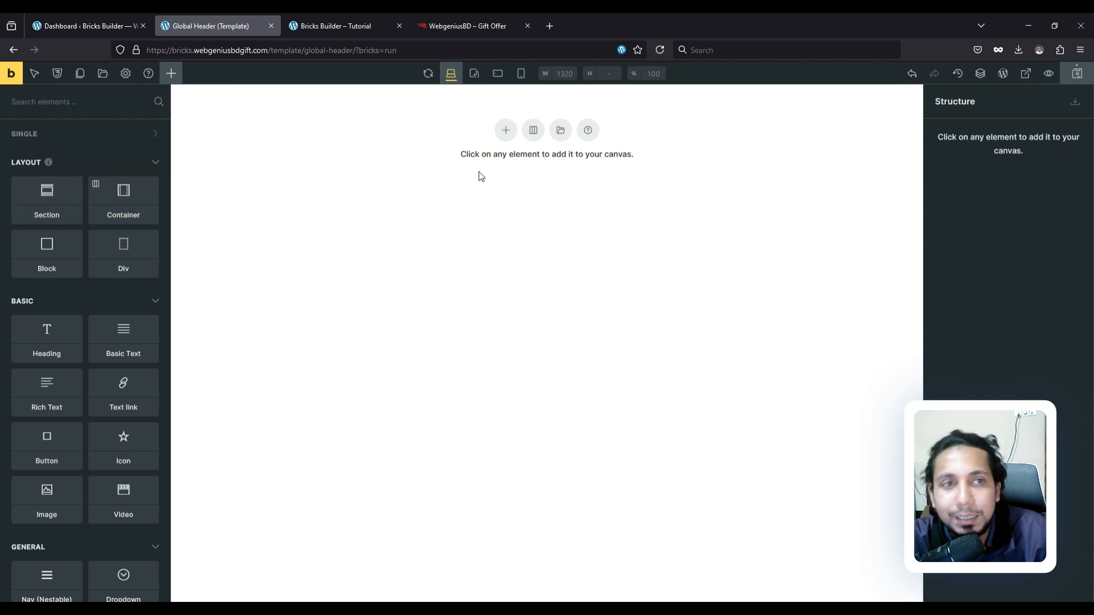
{"action": "left_click", "coordinate": [506, 129]}
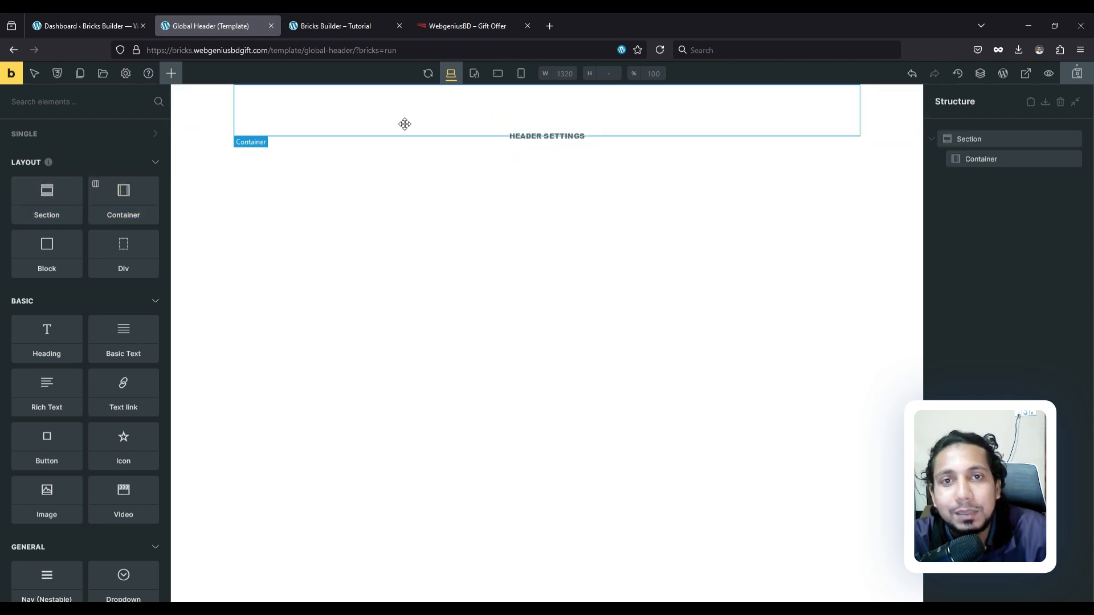
{"action": "left_click", "coordinate": [212, 109]}
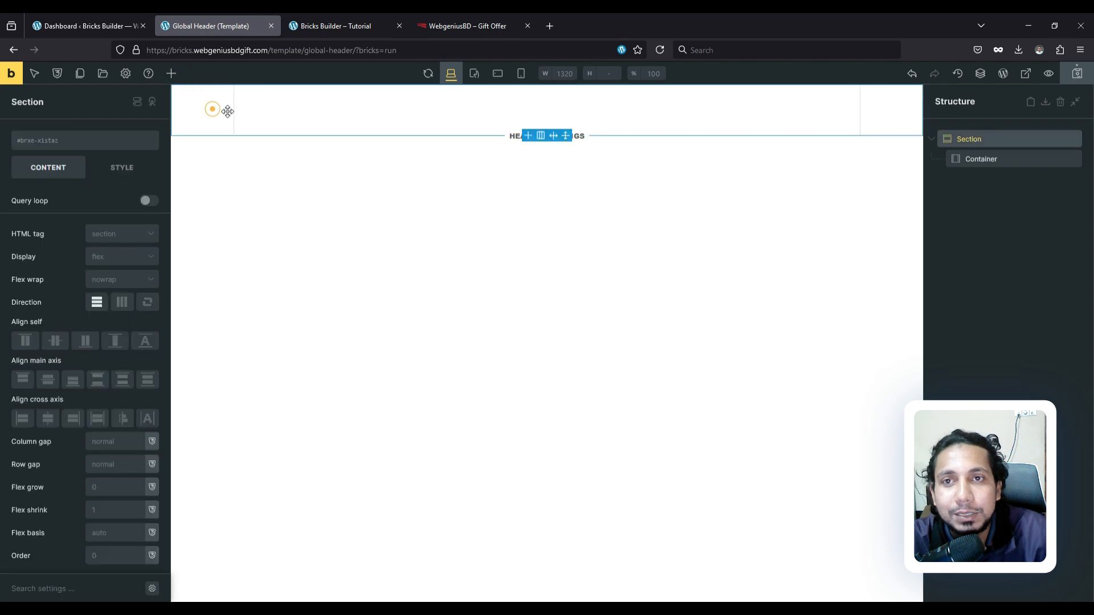
{"action": "left_click", "coordinate": [337, 110]}
{"action": "left_click", "coordinate": [991, 159]}
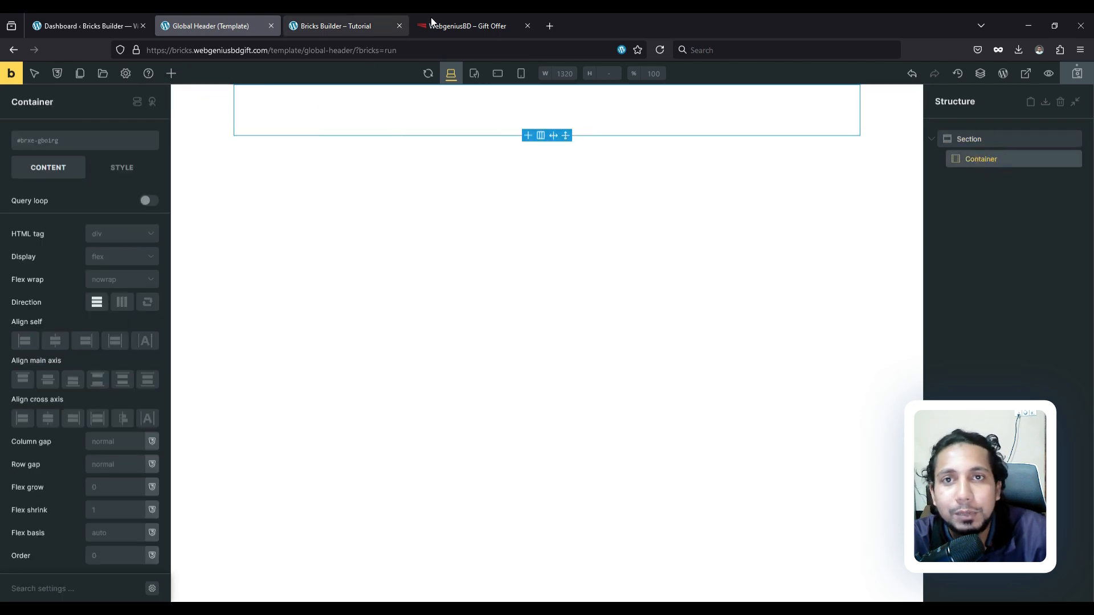
Check the header layout on the demo site and duplicate the container inside the template's section
{"action": "left_click", "coordinate": [467, 26]}
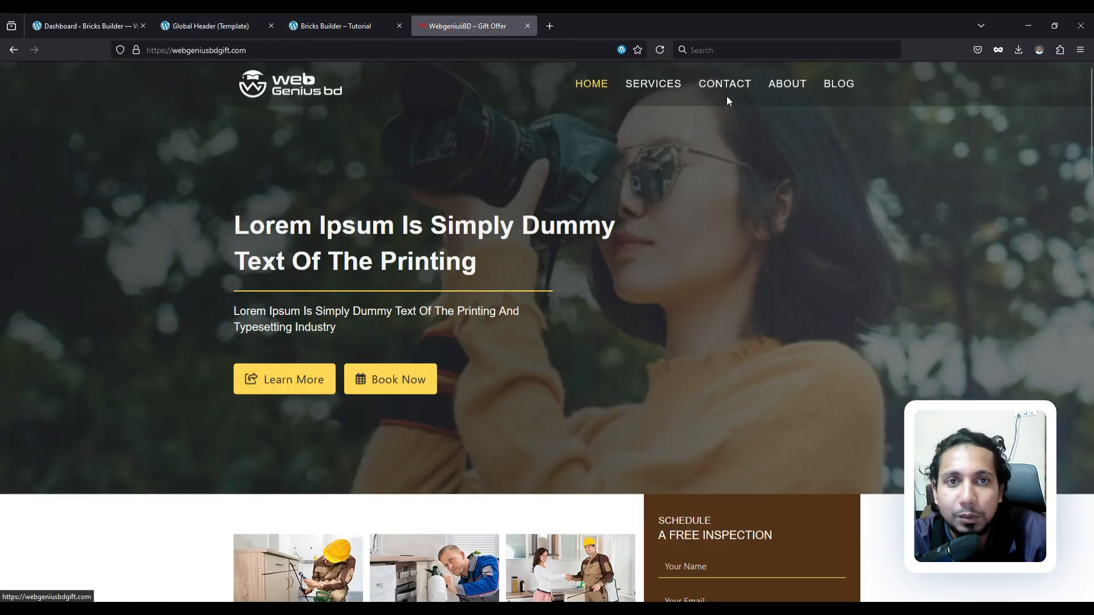
{"action": "left_click", "coordinate": [194, 17]}
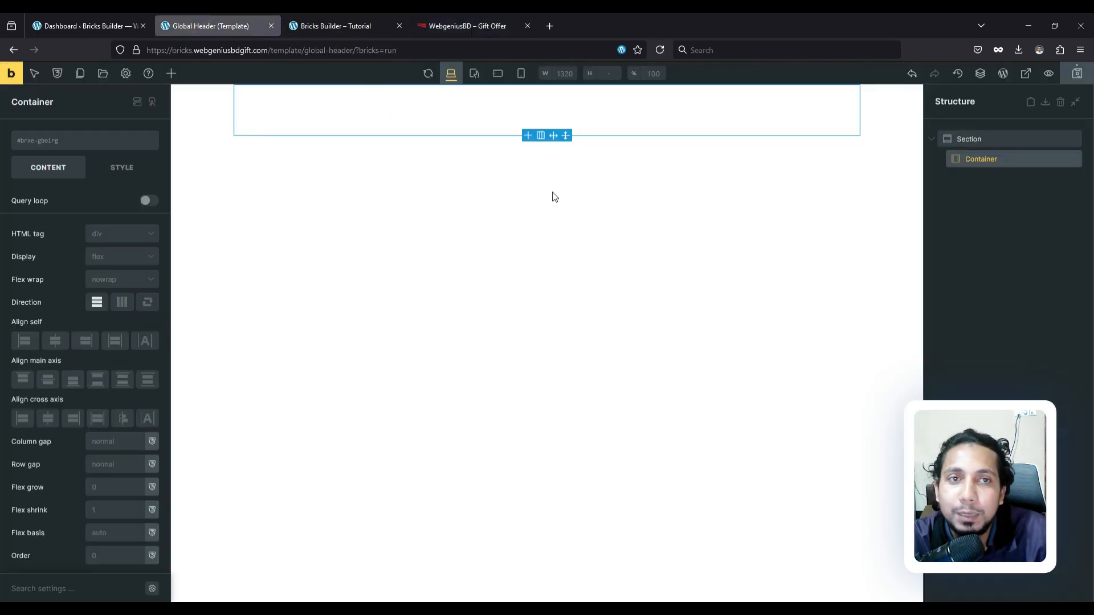
{"action": "right_click", "coordinate": [501, 114]}
{"action": "left_click", "coordinate": [524, 165]}
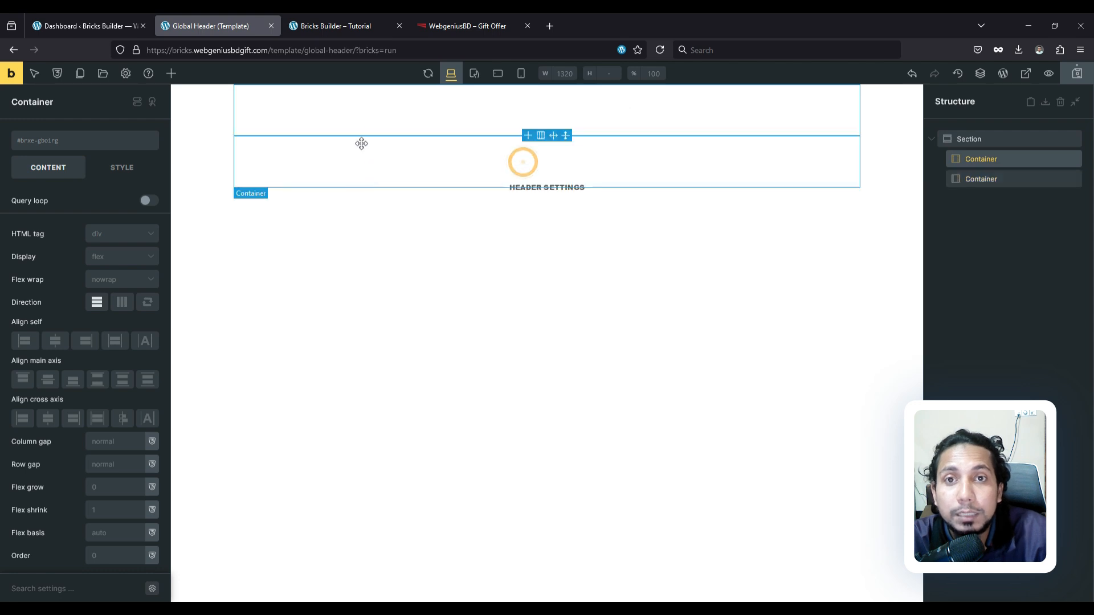
Set the section's direction to Horizontal (row) and select each of its two containers to check the column layout
{"action": "left_click", "coordinate": [1001, 141]}
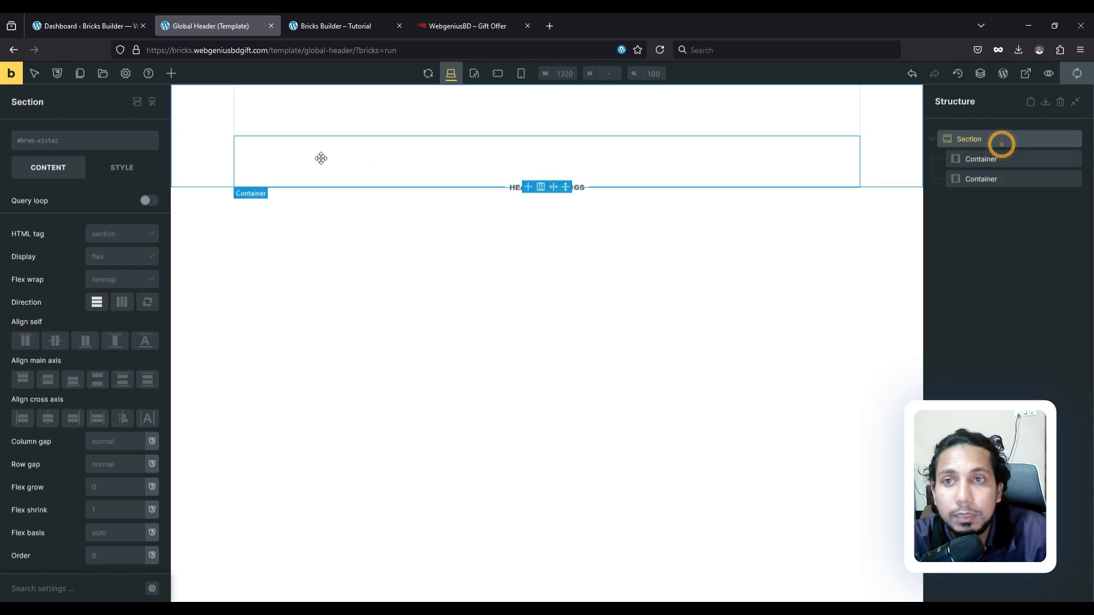
{"action": "left_click", "coordinate": [122, 302]}
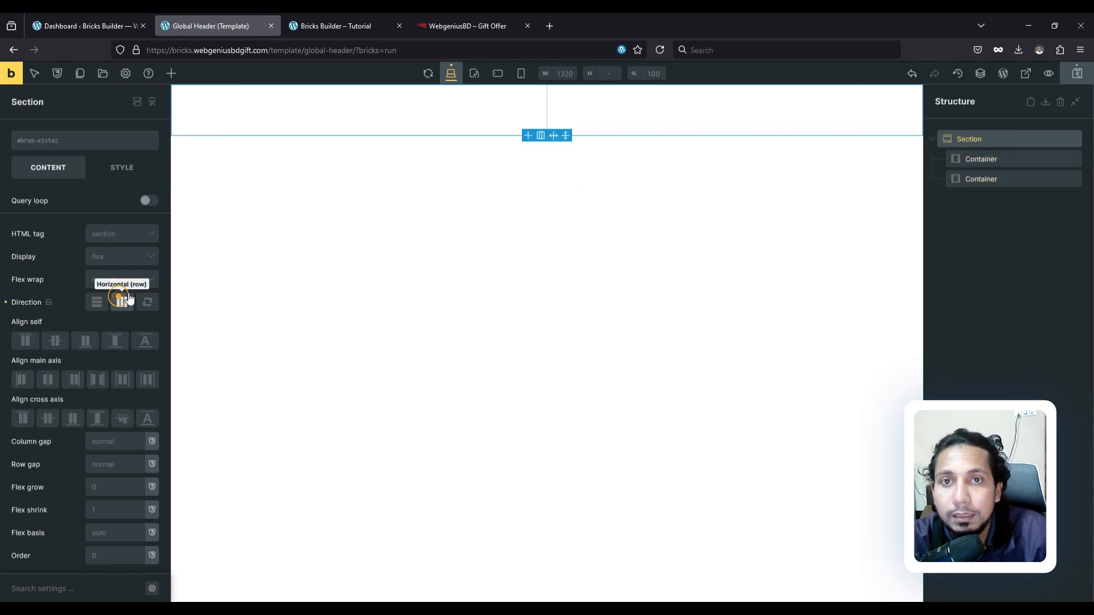
{"action": "left_click", "coordinate": [340, 118]}
{"action": "left_click", "coordinate": [651, 122]}
{"action": "left_click", "coordinate": [417, 115]}
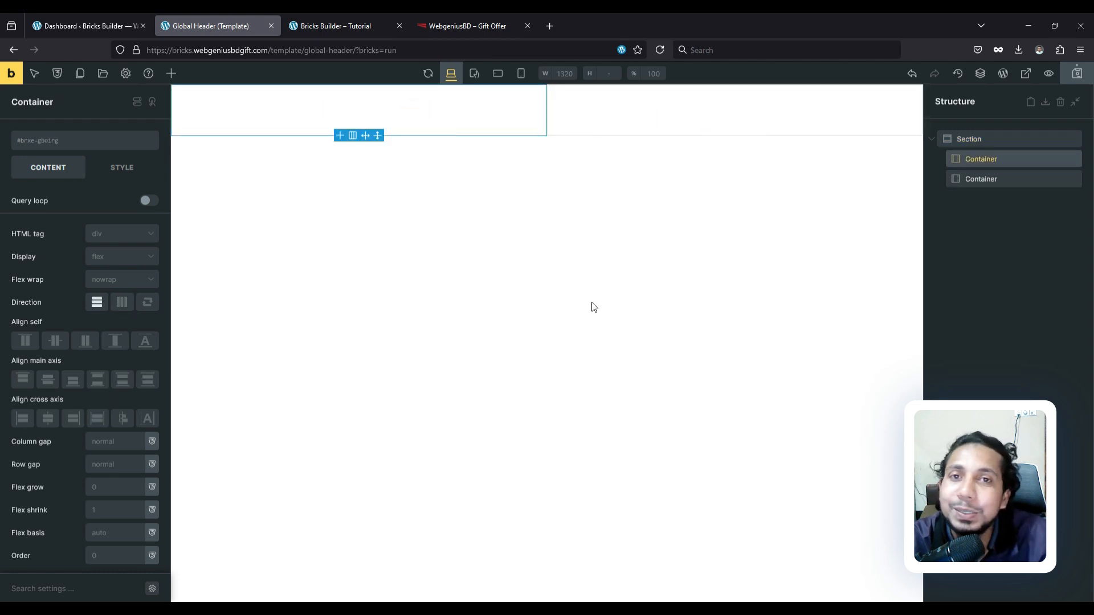
Delete the second container from the section and select the remaining one
{"action": "right_click", "coordinate": [975, 182]}
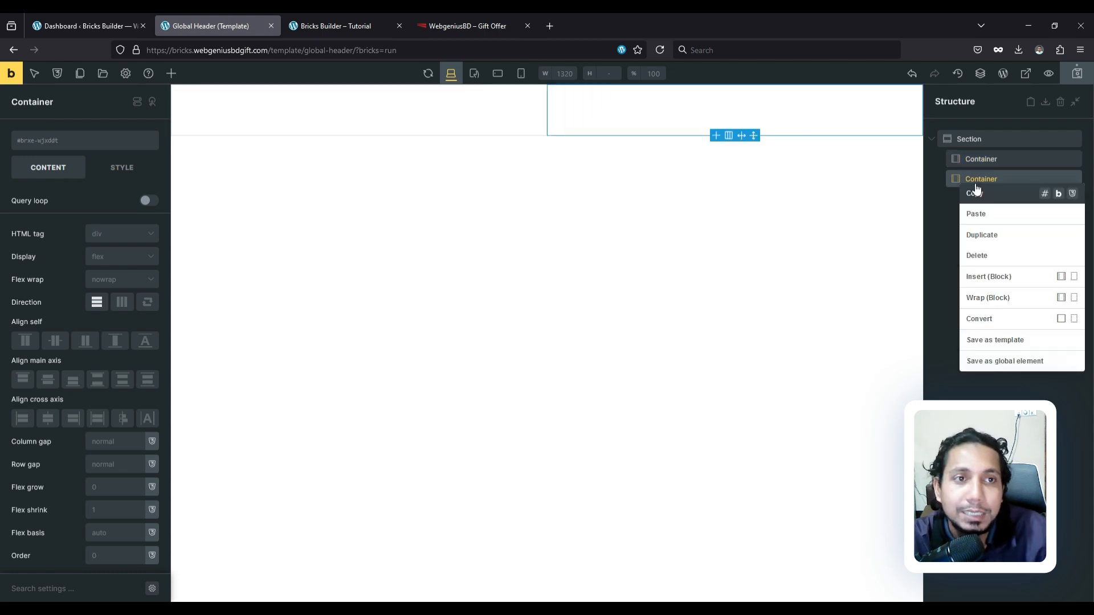
{"action": "left_click", "coordinate": [995, 252]}
{"action": "left_click", "coordinate": [989, 160]}
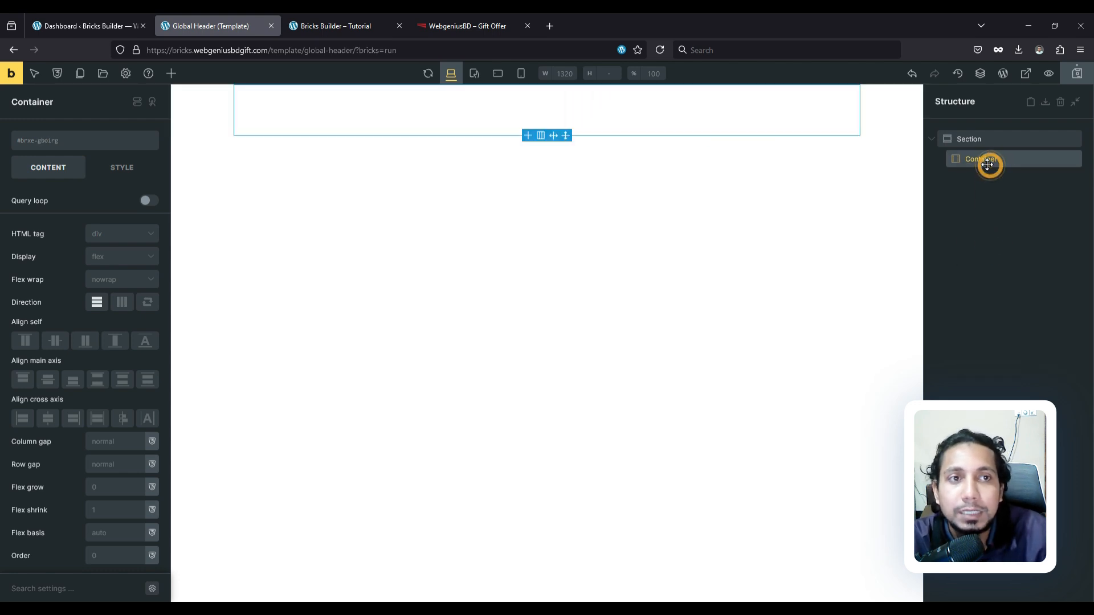
Add two Block elements and two Div elements inside the container
{"action": "left_click", "coordinate": [170, 80]}
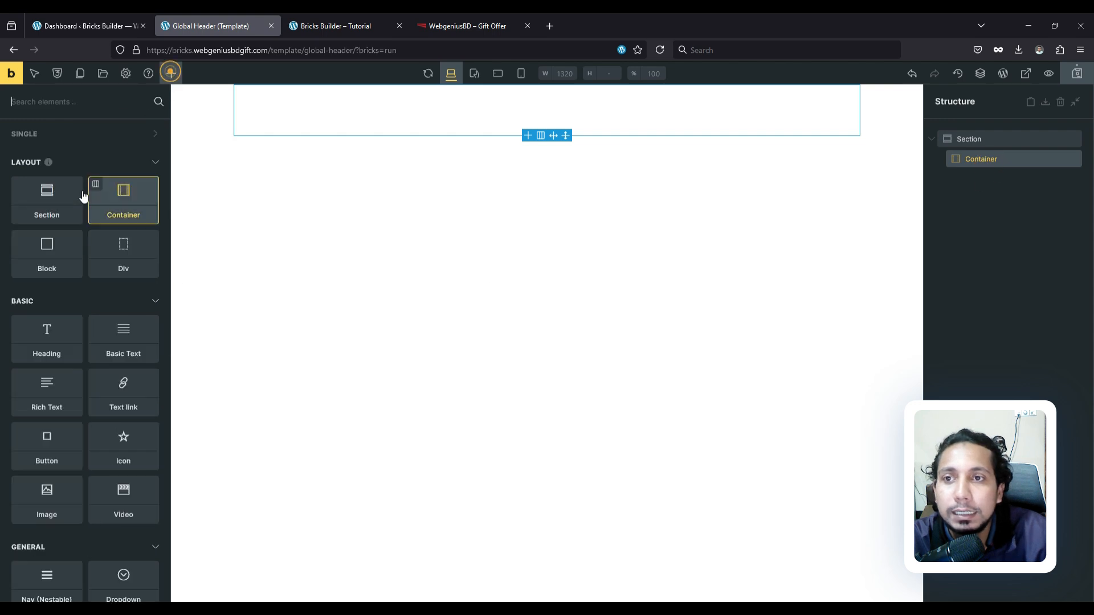
{"action": "double_click", "coordinate": [47, 250]}
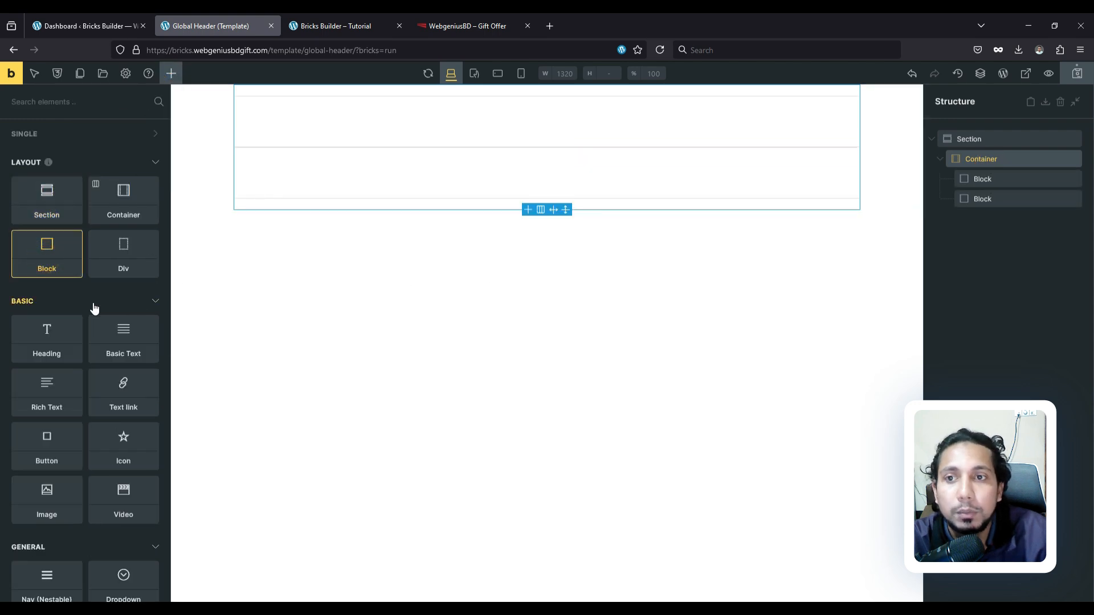
{"action": "double_click", "coordinate": [136, 251]}
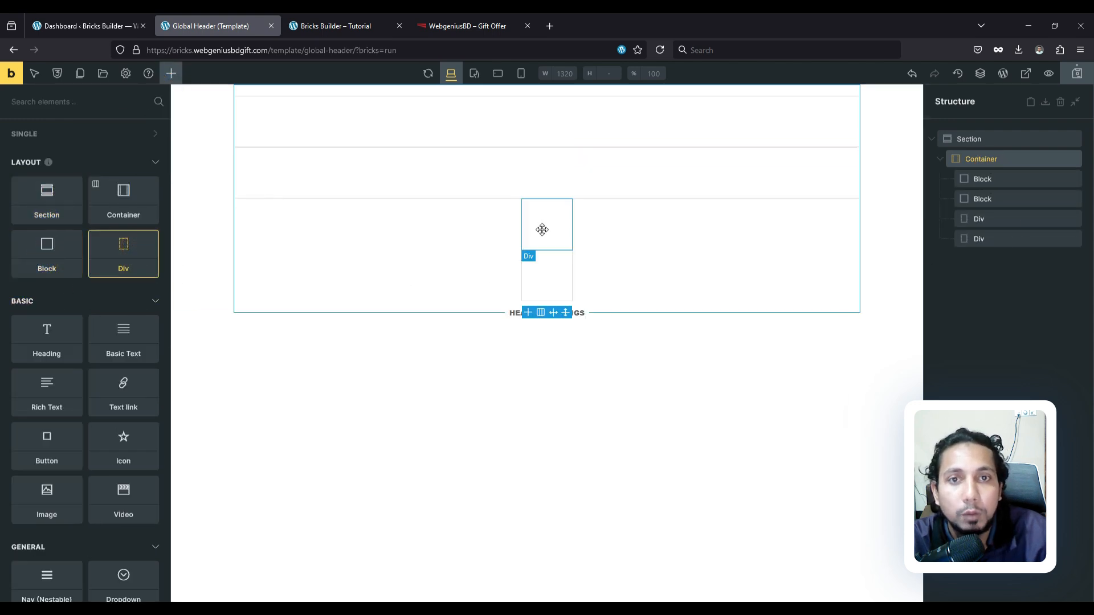
Delete both divs and the second block from the container
{"action": "right_click", "coordinate": [996, 240]}
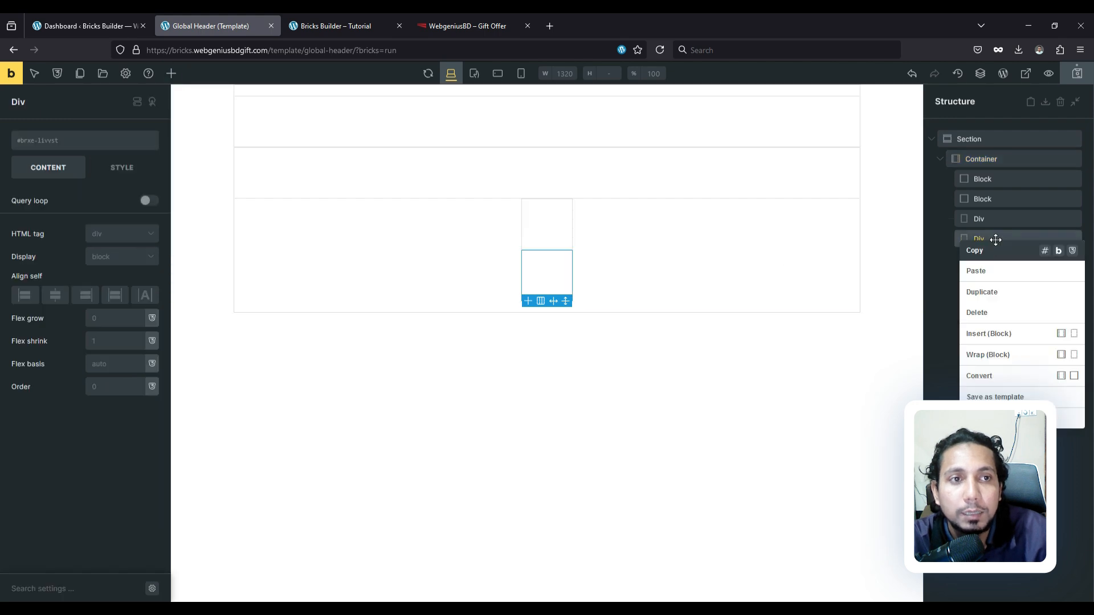
{"action": "left_click", "coordinate": [997, 312]}
{"action": "right_click", "coordinate": [1001, 222]}
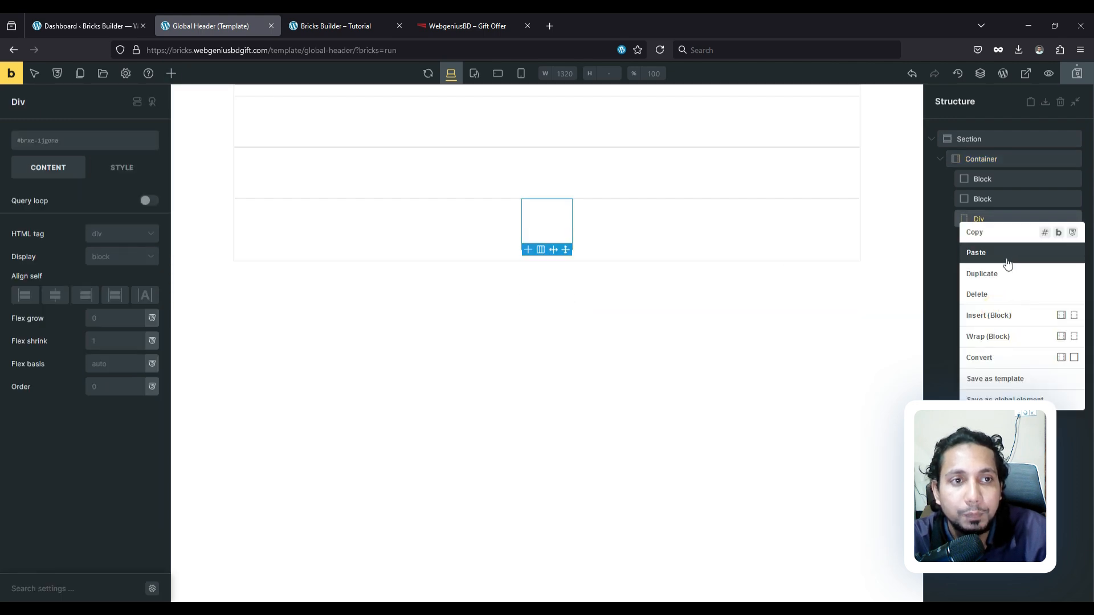
{"action": "left_click", "coordinate": [1005, 289]}
{"action": "right_click", "coordinate": [1000, 201]}
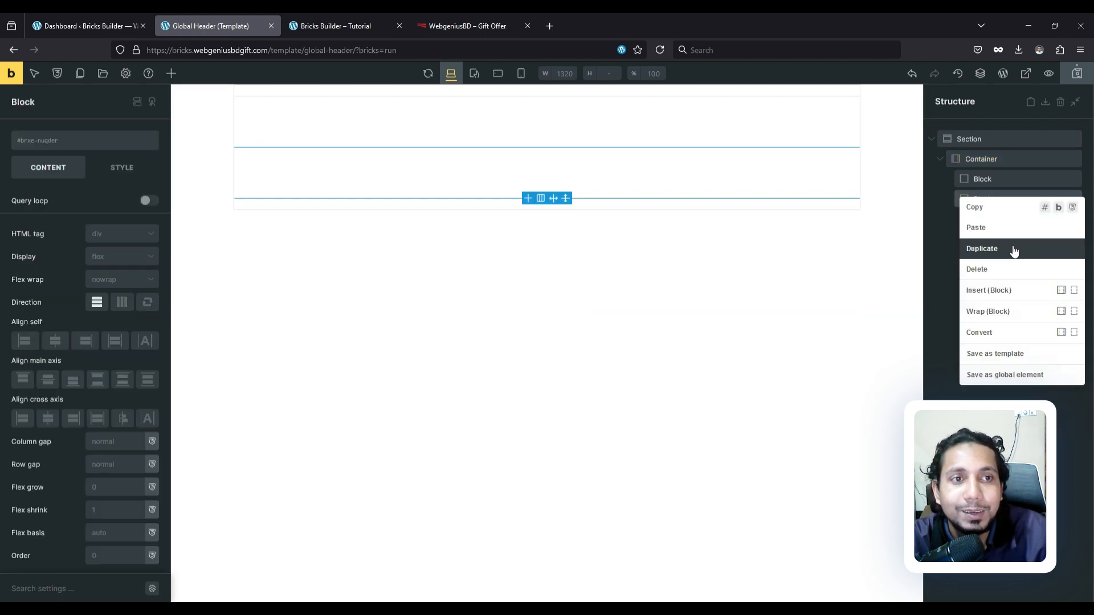
{"action": "left_click", "coordinate": [1008, 268]}
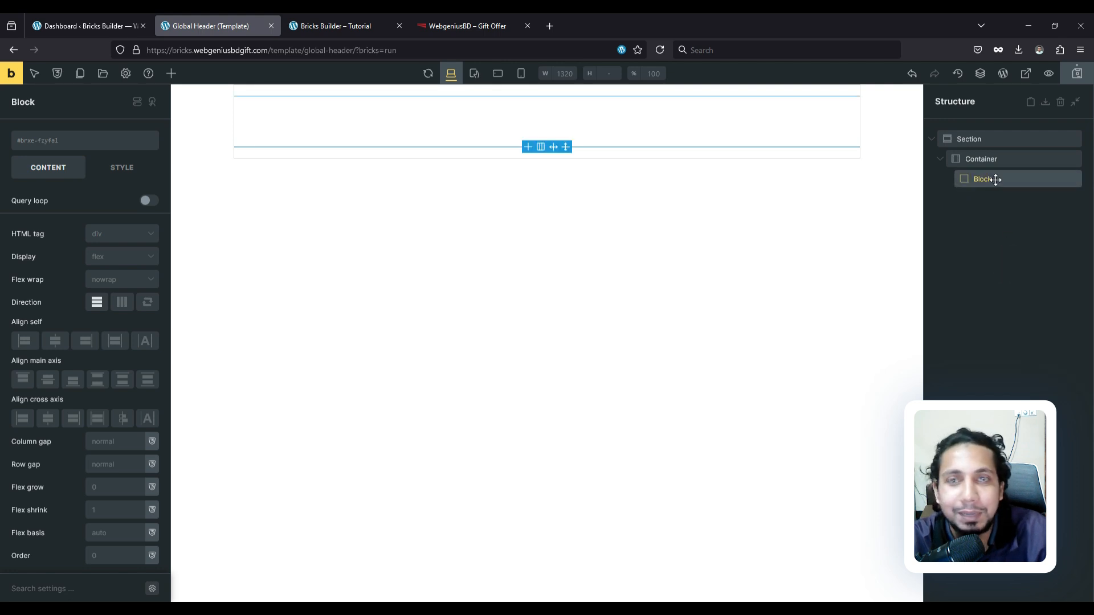
Duplicate the remaining block inside the container
{"action": "right_click", "coordinate": [996, 179]}
{"action": "left_click", "coordinate": [999, 233]}
{"action": "left_click", "coordinate": [999, 233]}
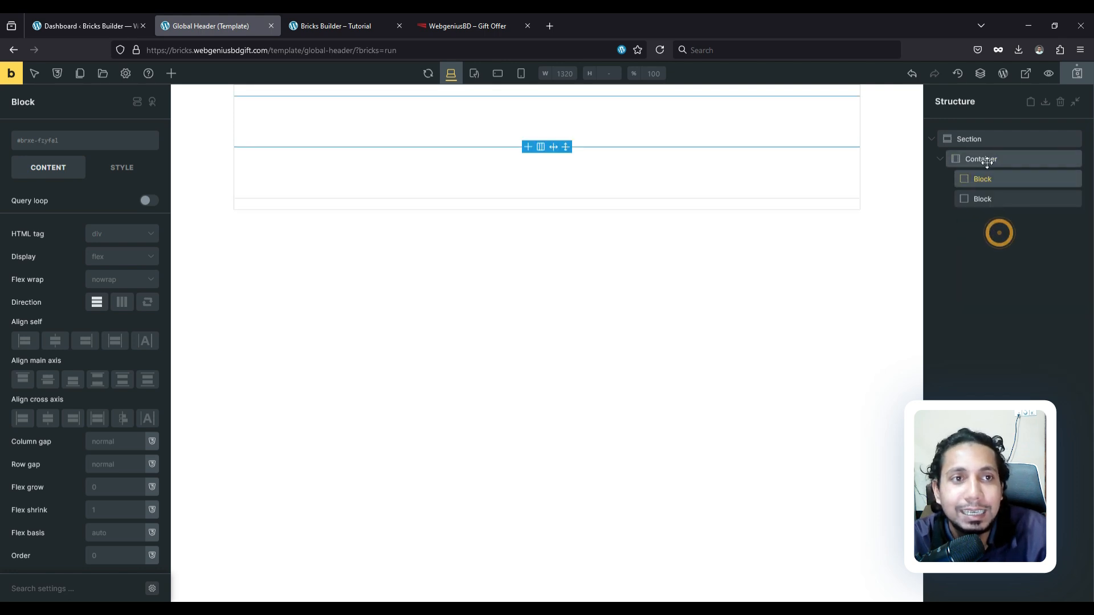
Set the container's direction to Horizontal (row) and select each of its two blocks to check the columns
{"action": "left_click", "coordinate": [992, 163]}
{"action": "left_click", "coordinate": [124, 303]}
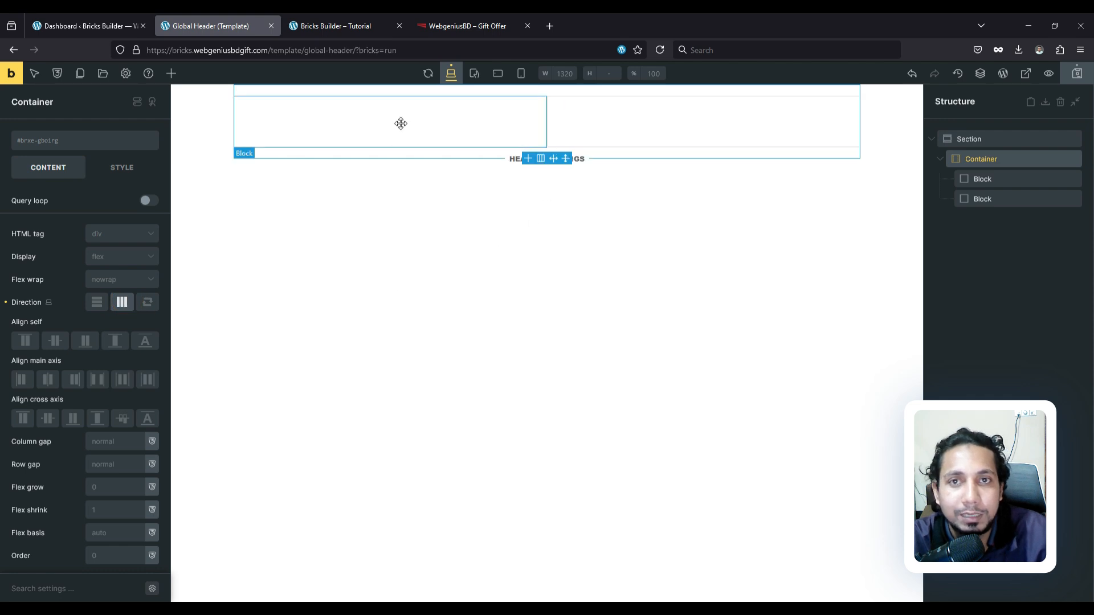
{"action": "left_click", "coordinate": [363, 124]}
{"action": "left_click", "coordinate": [623, 125]}
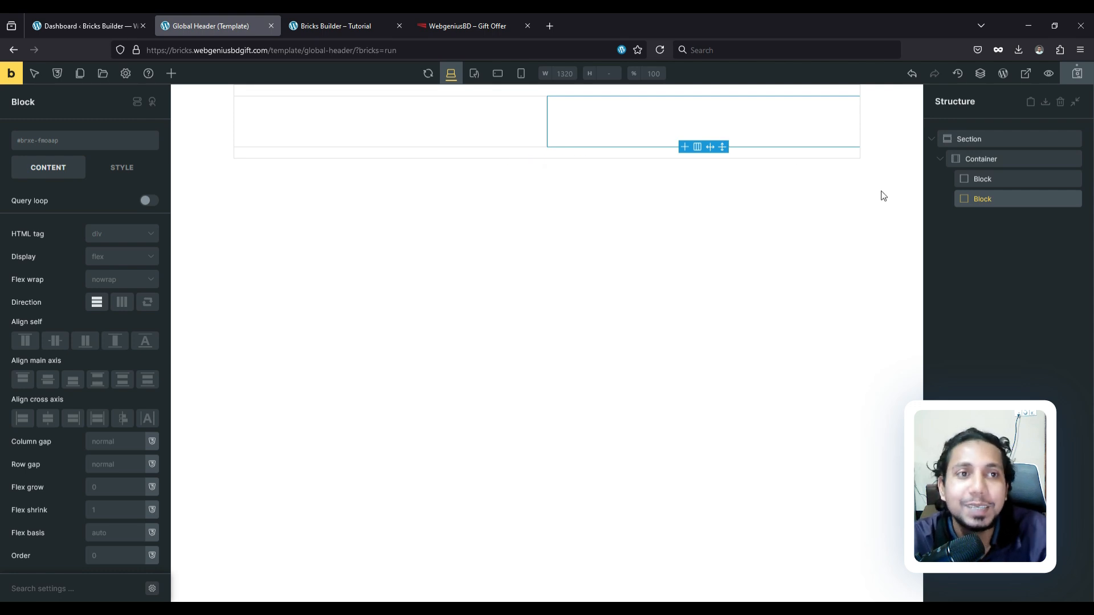
Delete both blocks so the container is empty
{"action": "right_click", "coordinate": [981, 180]}
{"action": "left_click", "coordinate": [994, 253]}
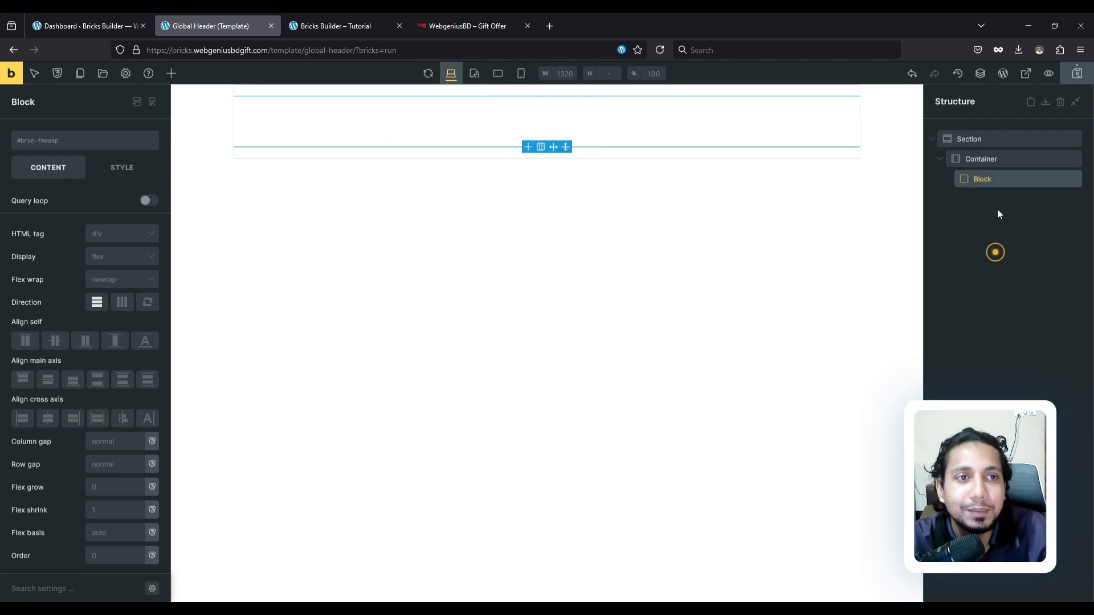
{"action": "right_click", "coordinate": [992, 165]}
{"action": "right_click", "coordinate": [949, 180]}
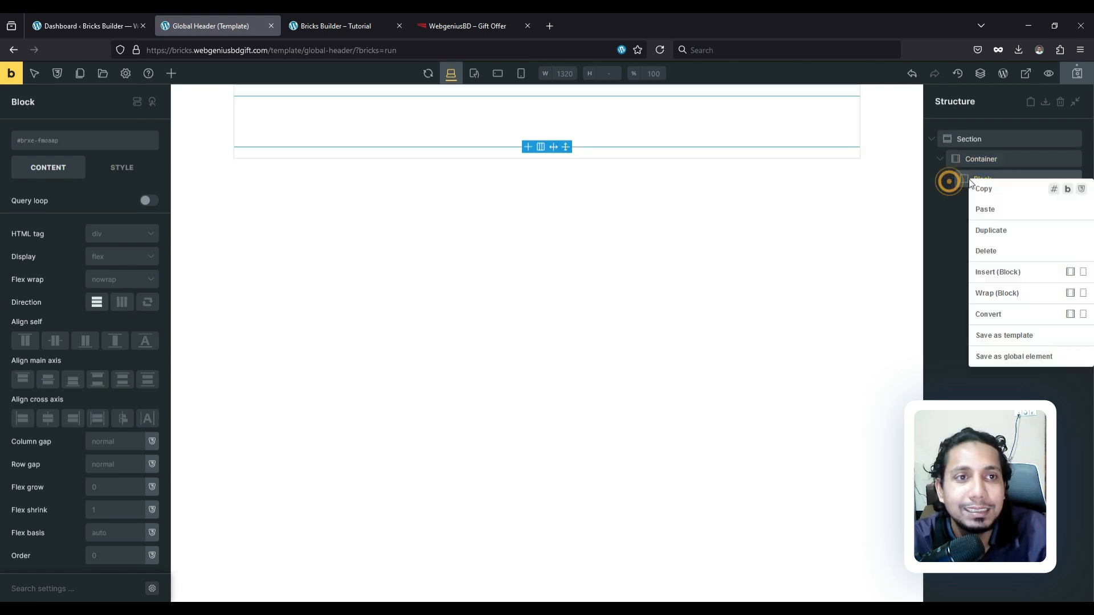
{"action": "left_click", "coordinate": [995, 253]}
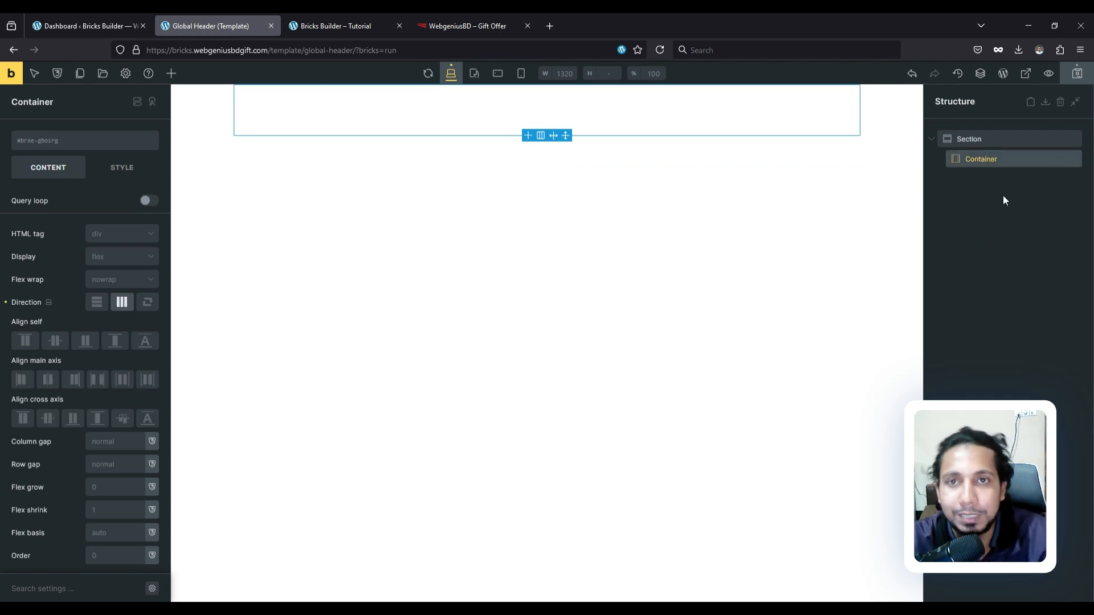
Find the Logo element by searching for "Lo" and add it to the empty container
{"action": "left_click", "coordinate": [980, 160]}
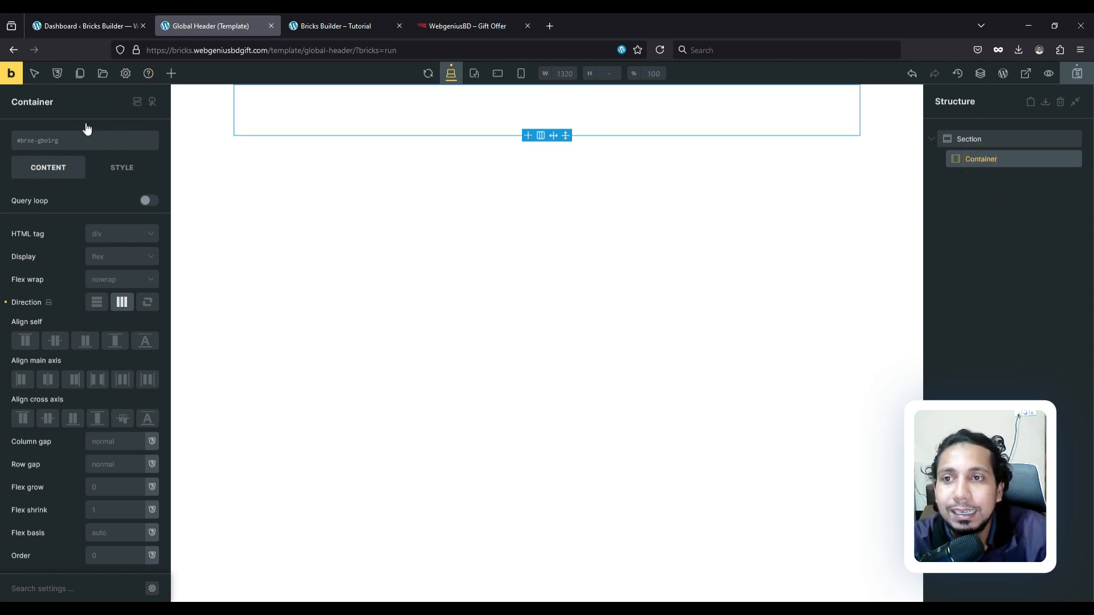
{"action": "left_click", "coordinate": [172, 73]}
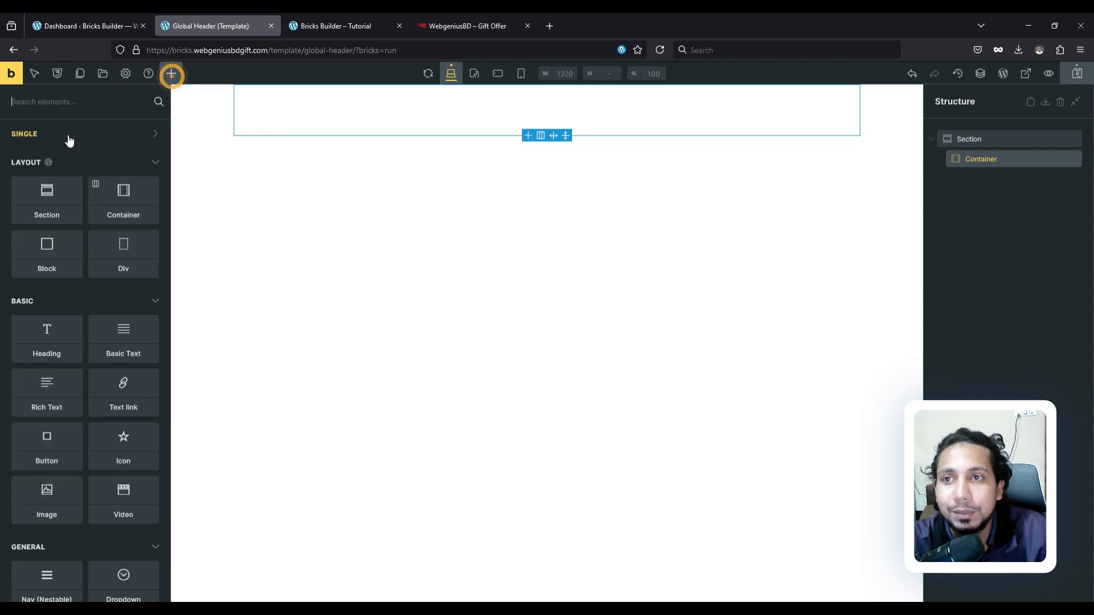
{"action": "left_click", "coordinate": [66, 99]}
{"action": "type", "text": ";"}
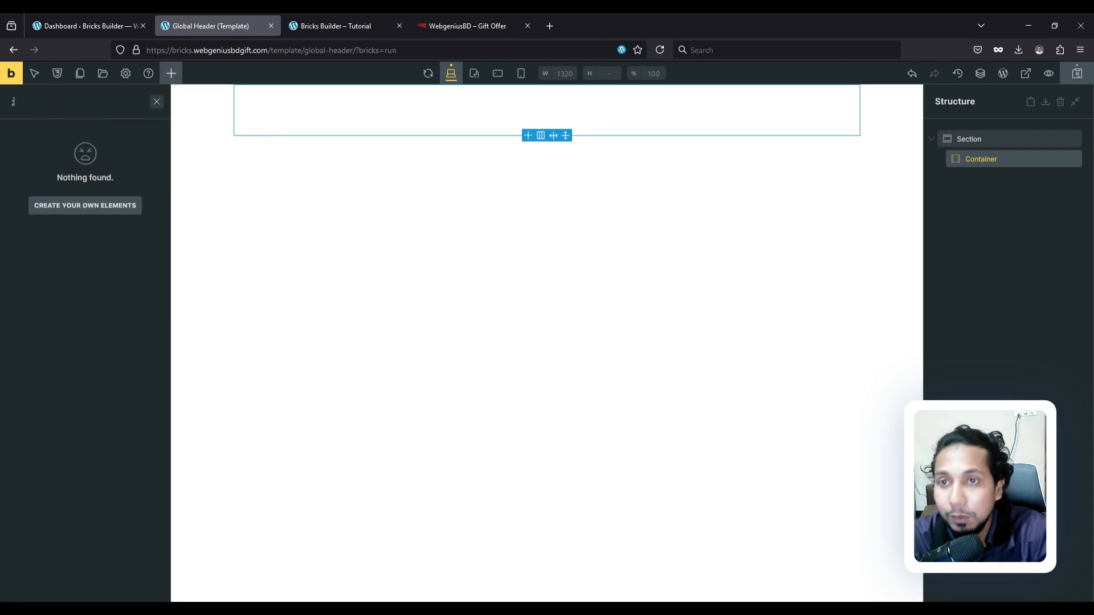
{"action": "key", "text": "BackSpace"}
{"action": "key", "text": "BackSpace"}
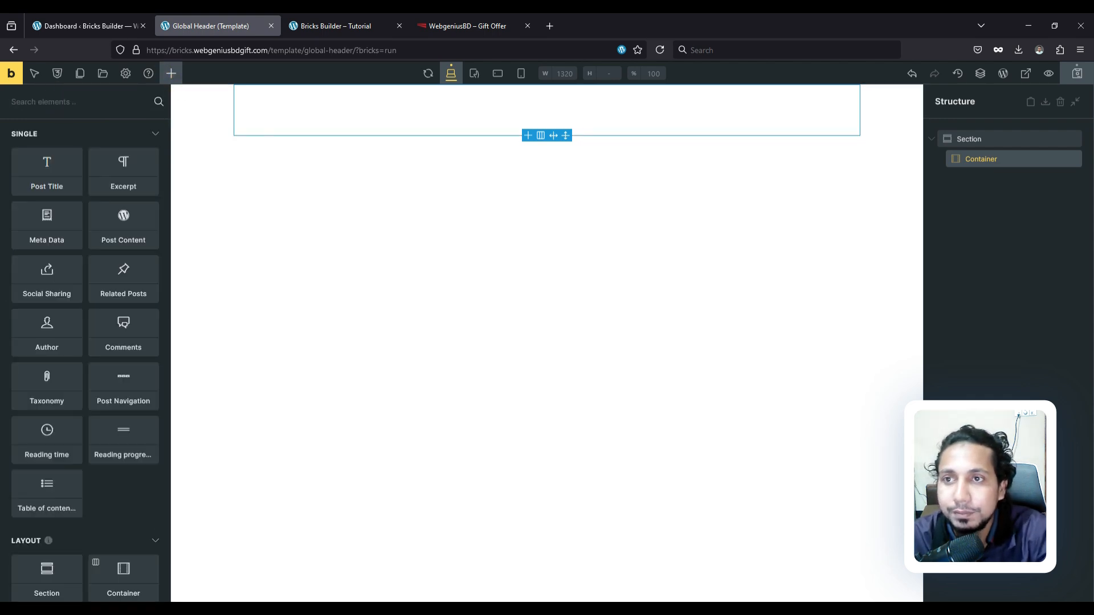
{"action": "type", "text": "Lo"}
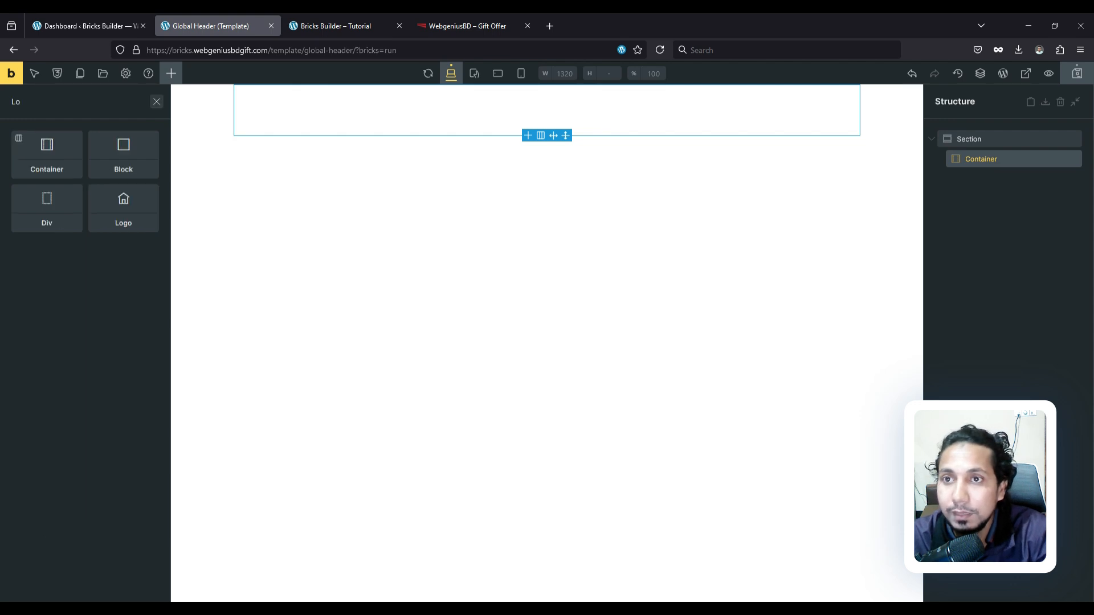
{"action": "left_click", "coordinate": [115, 205]}
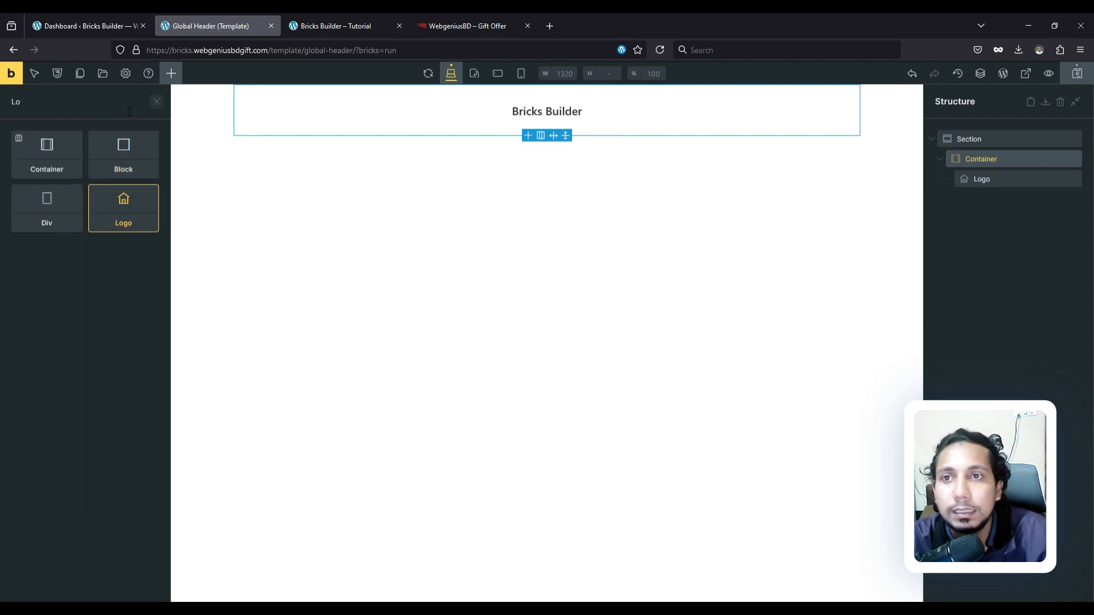
Search the elements for "men" and add a Nav Menu below the logo in the container
{"action": "double_click", "coordinate": [38, 103]}
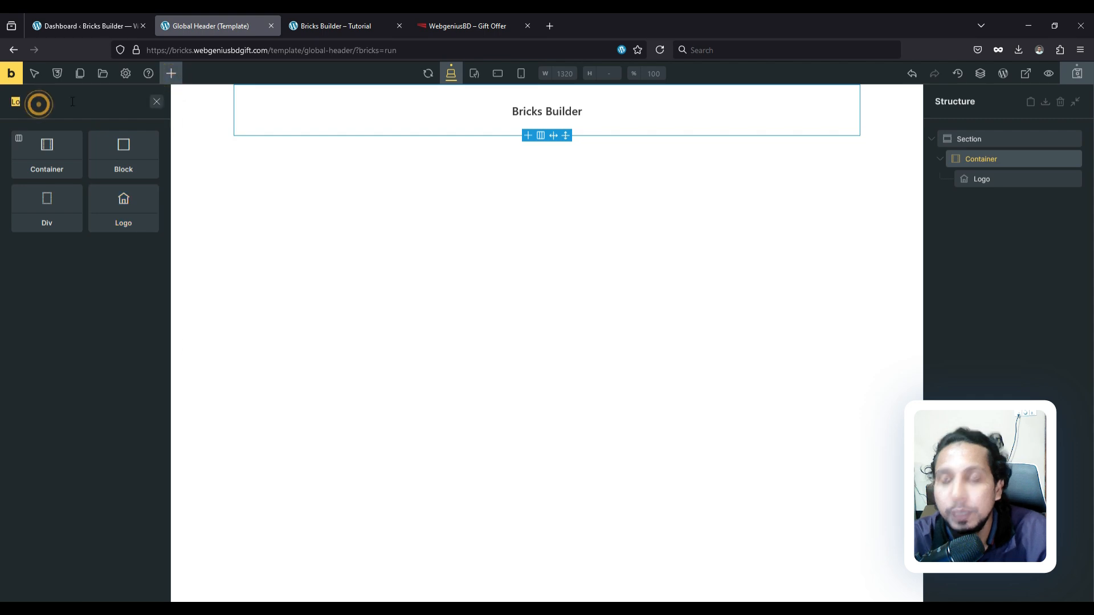
{"action": "type", "text": "men"}
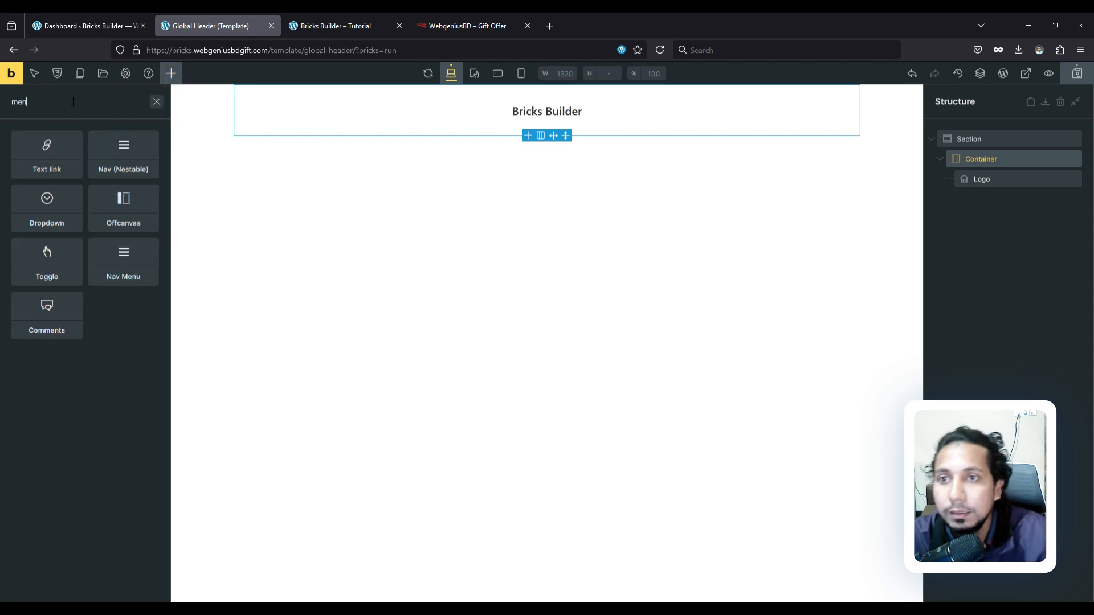
{"action": "left_click", "coordinate": [129, 273]}
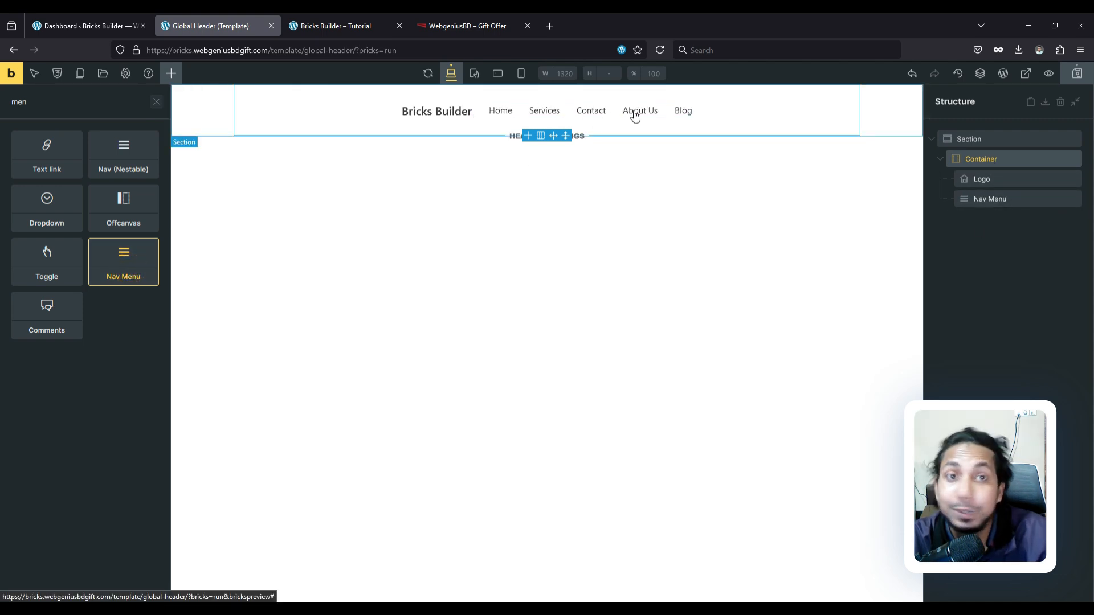
Compare the container's vertical and horizontal directions, keep Horizontal (row), and set its main axis alignment to space between
{"action": "left_click", "coordinate": [1033, 160]}
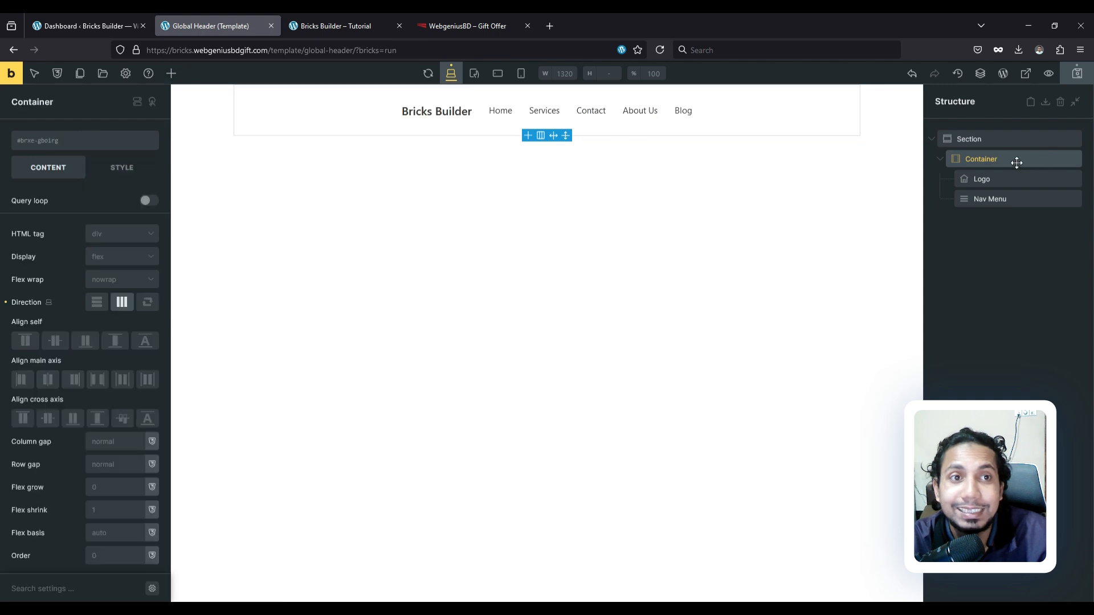
{"action": "left_click", "coordinate": [101, 303]}
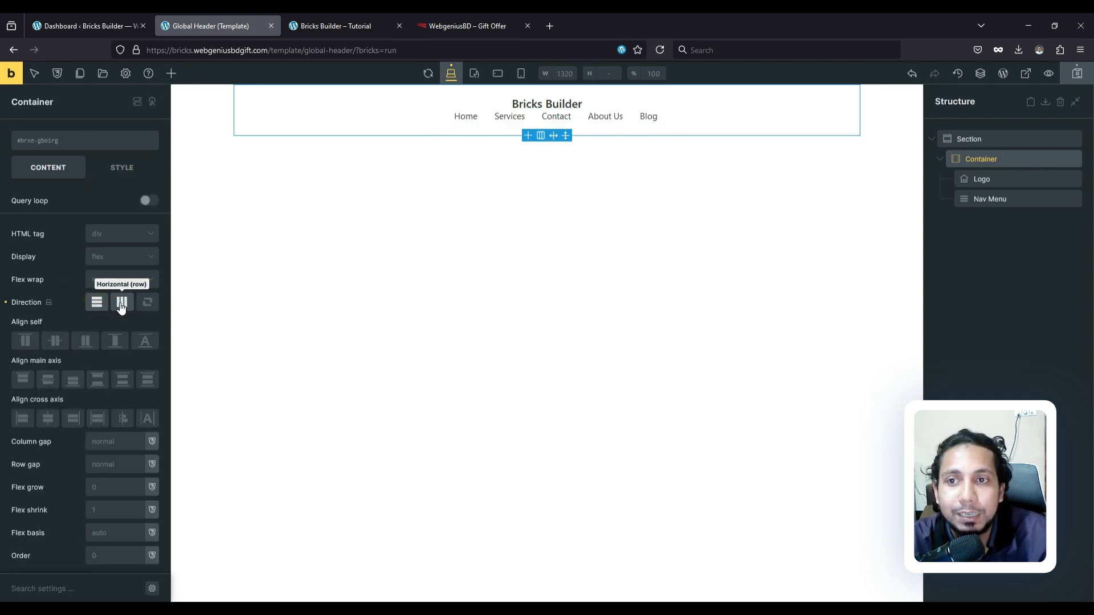
{"action": "left_click", "coordinate": [122, 304]}
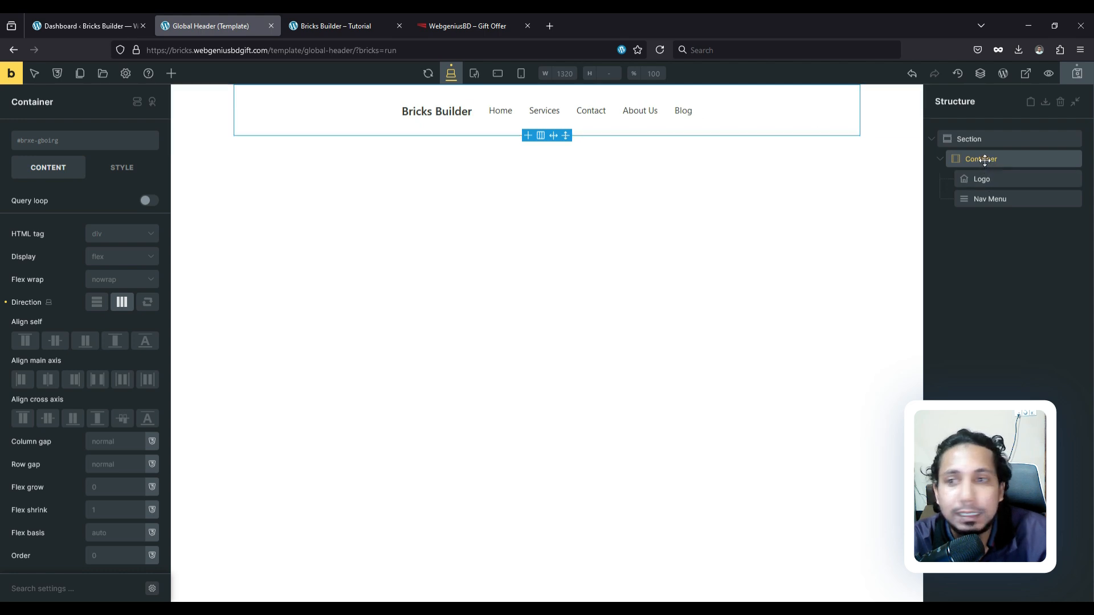
{"action": "left_click", "coordinate": [98, 381]}
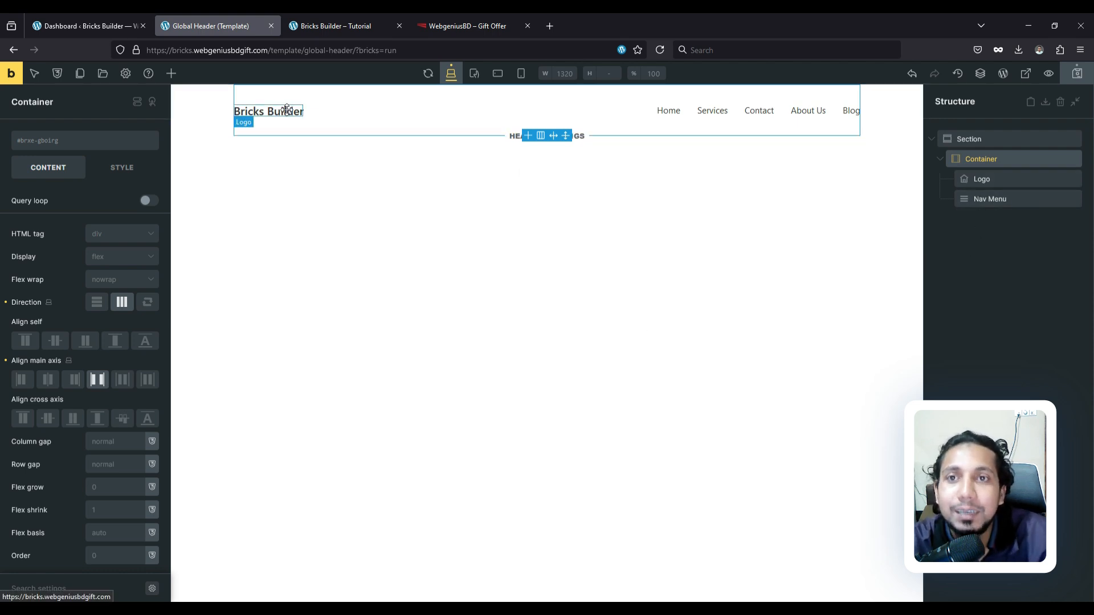
Insert White-Transparent.png from the media library as the Logo element's image
{"action": "left_click", "coordinate": [1001, 181]}
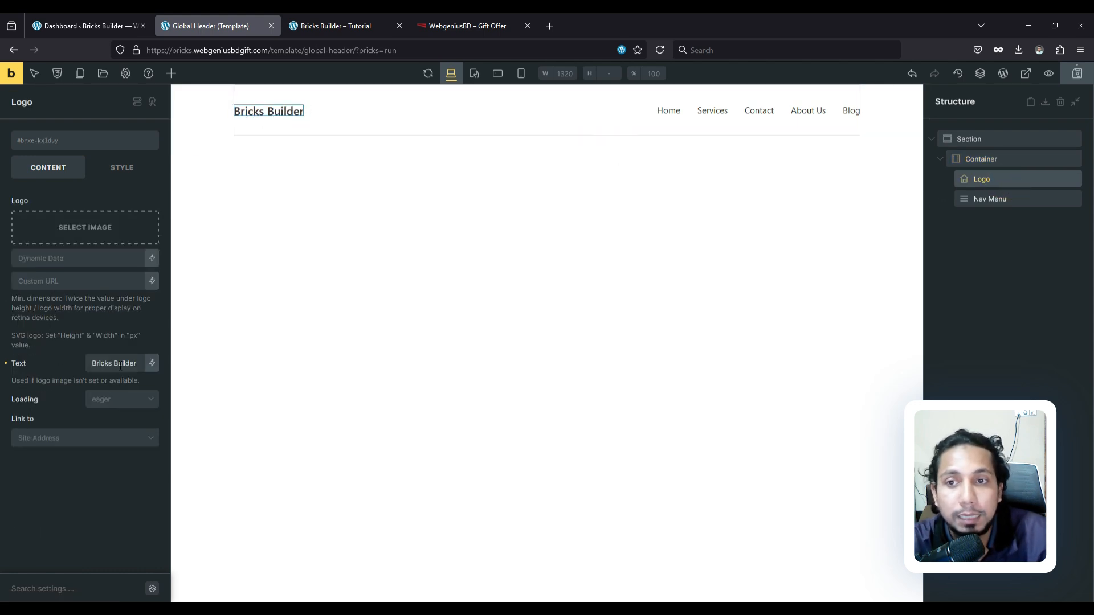
{"action": "left_click", "coordinate": [90, 228]}
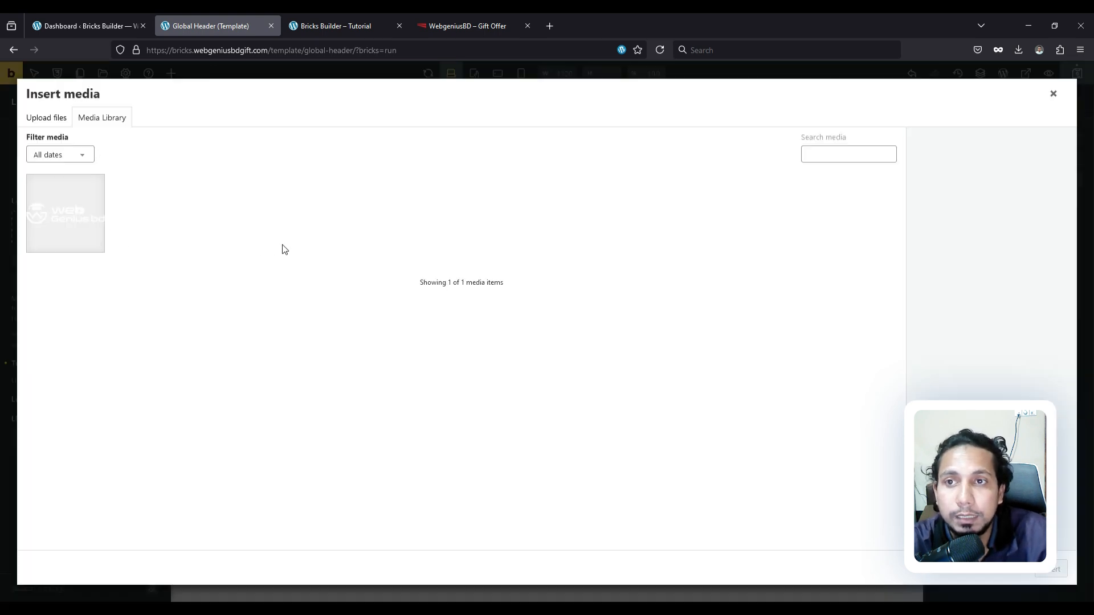
{"action": "left_click", "coordinate": [55, 221]}
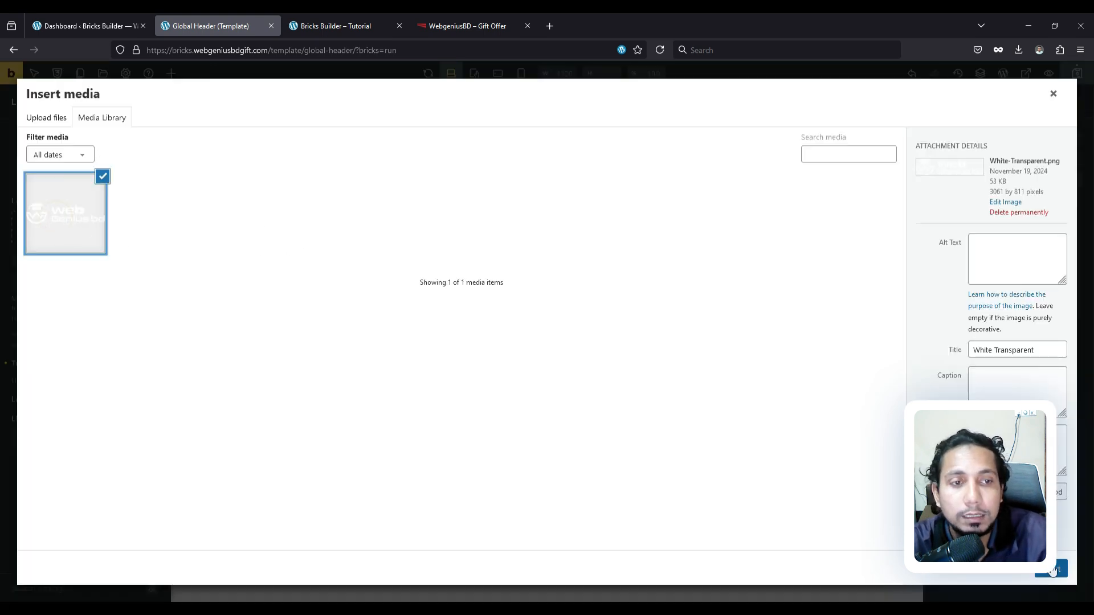
{"action": "left_click", "coordinate": [1054, 569]}
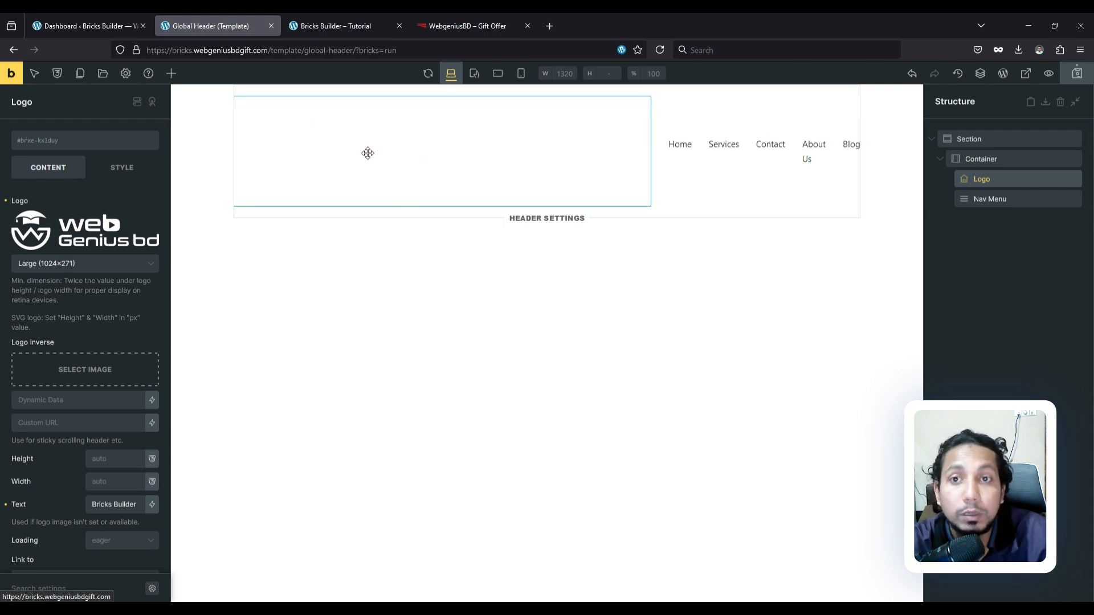
Select the section, then sample the demo site's header background with Quick HTML Color Picker and copy the colour code #323333
{"action": "left_click", "coordinate": [972, 139]}
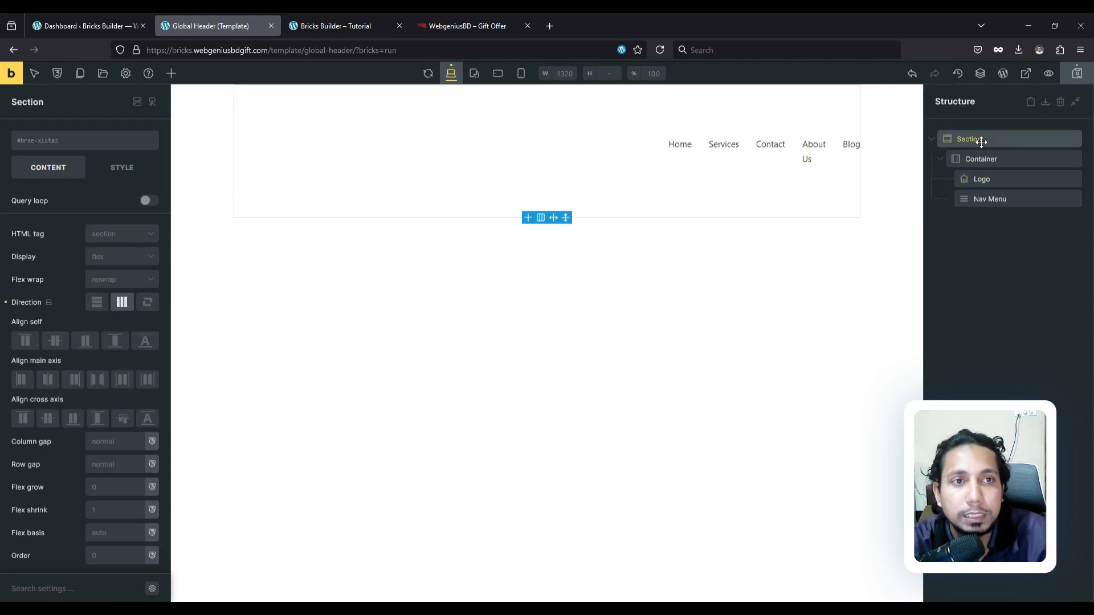
{"action": "left_click", "coordinate": [336, 25]}
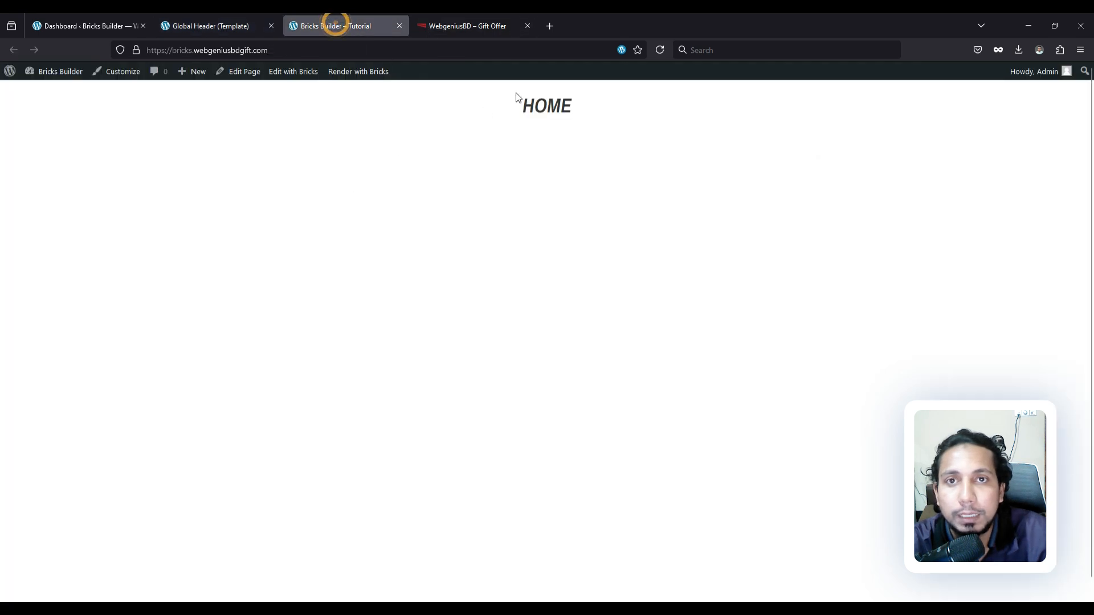
{"action": "left_click", "coordinate": [490, 24]}
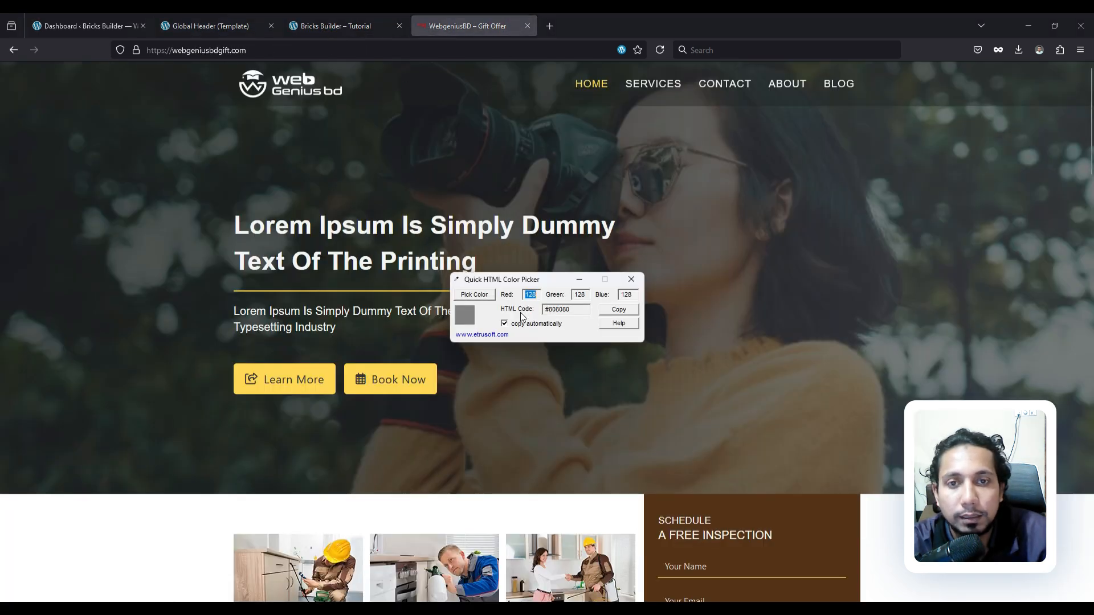
{"action": "left_click", "coordinate": [480, 295]}
{"action": "left_click", "coordinate": [942, 76]}
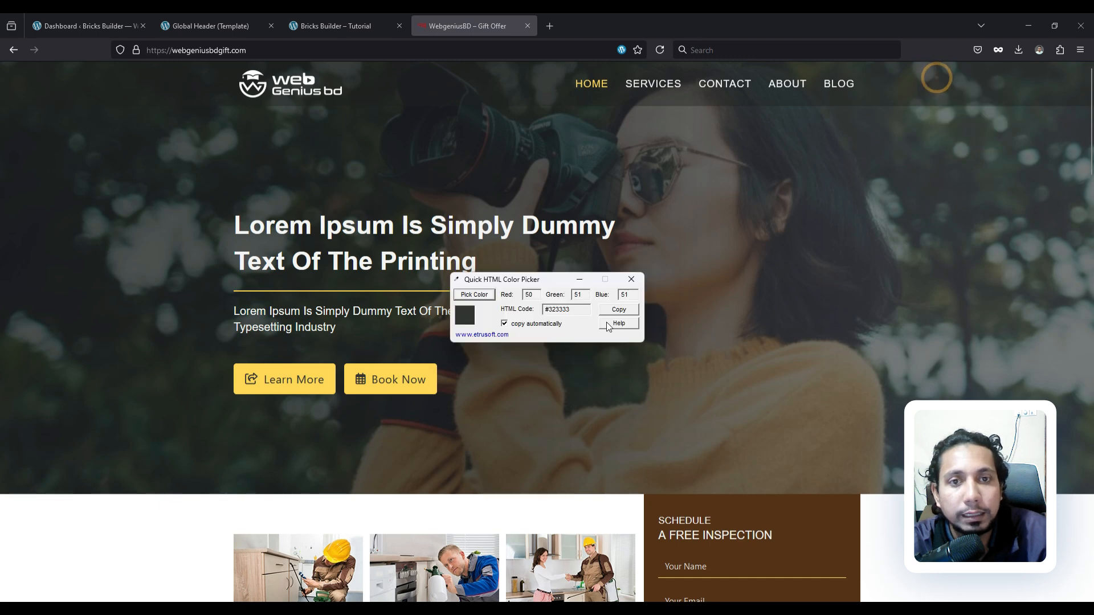
{"action": "left_click", "coordinate": [619, 309]}
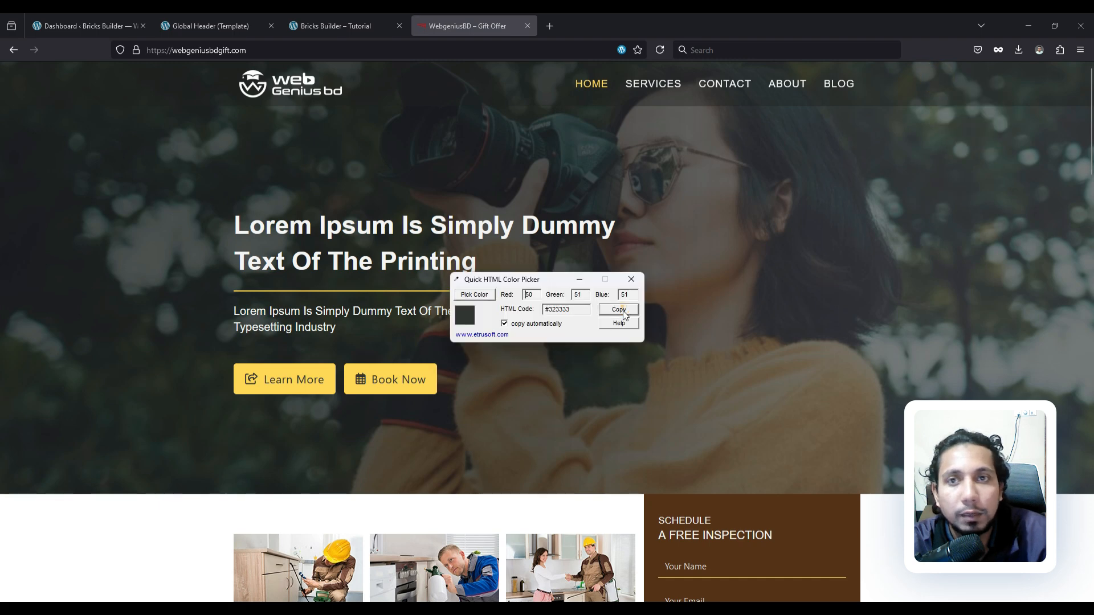
Return to the Global Header template and set the section's background colour to the copied raw value #323333
{"action": "left_click", "coordinate": [195, 24]}
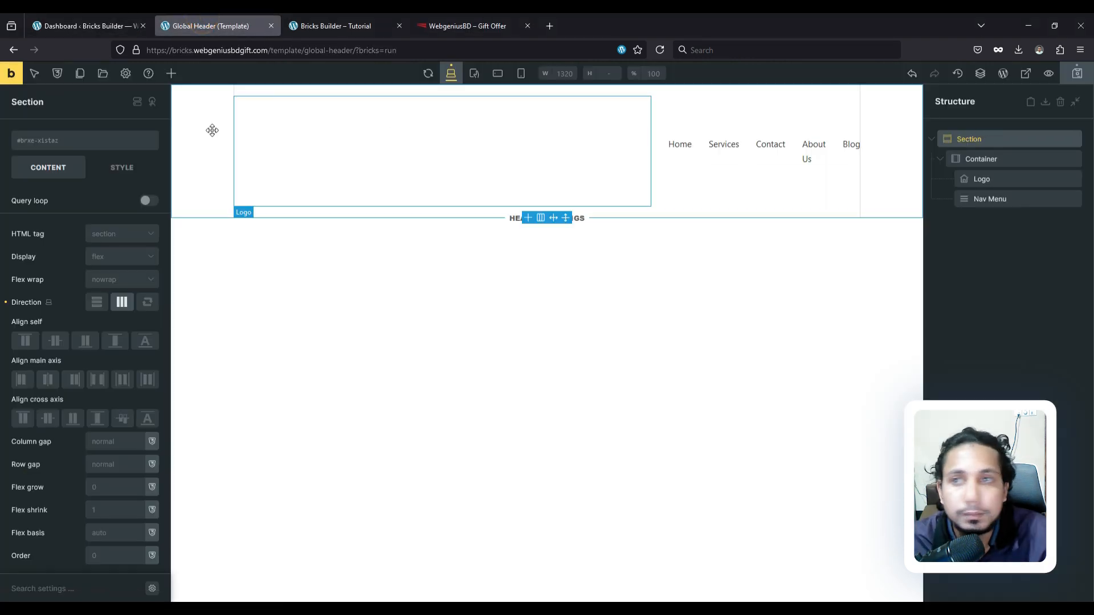
{"action": "left_click", "coordinate": [1002, 140]}
{"action": "left_click", "coordinate": [119, 166]}
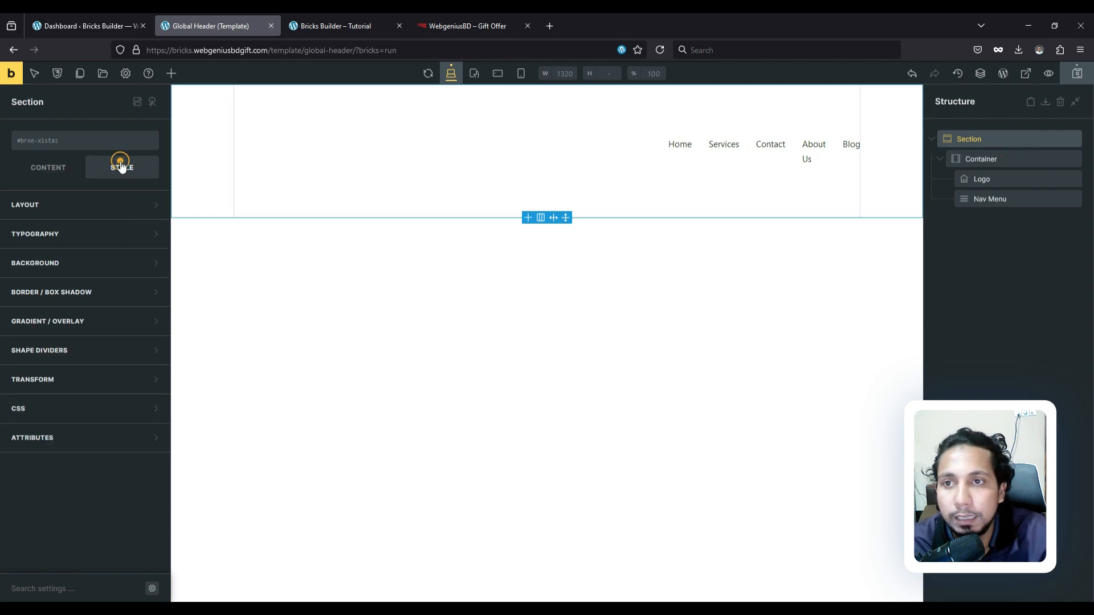
{"action": "left_click", "coordinate": [65, 265]}
{"action": "left_click", "coordinate": [151, 291]}
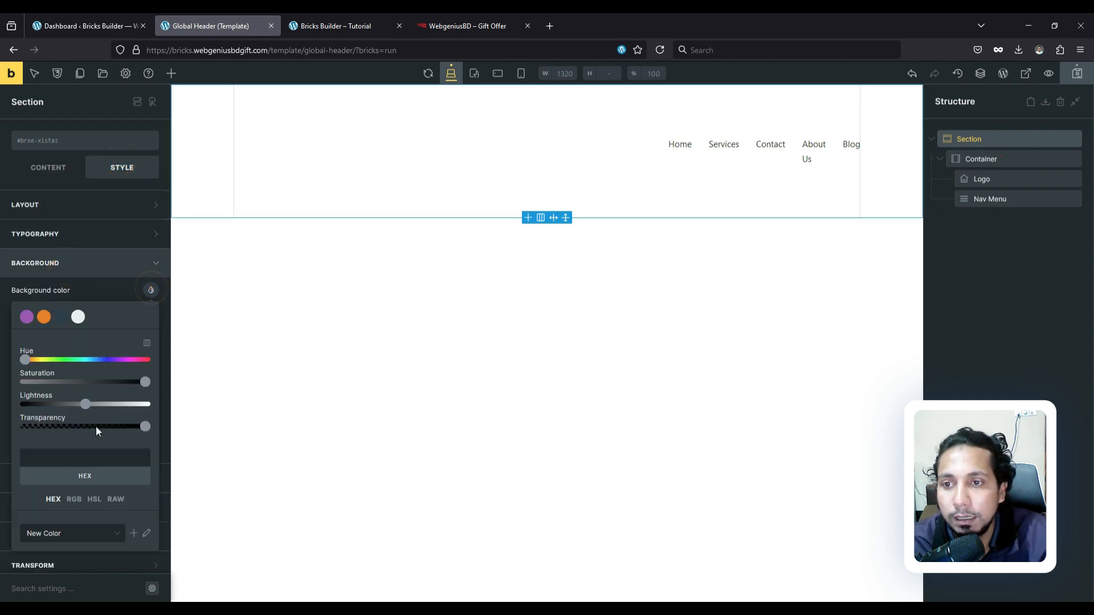
{"action": "left_click", "coordinate": [115, 500]}
{"action": "left_click", "coordinate": [88, 456]}
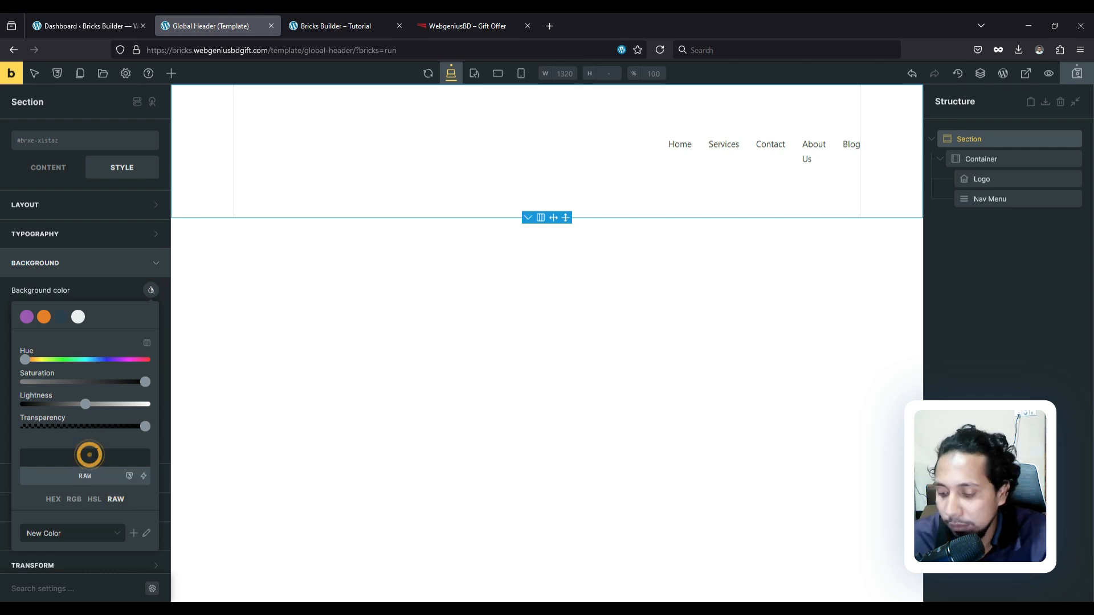
{"action": "key", "text": "ctrl+v"}
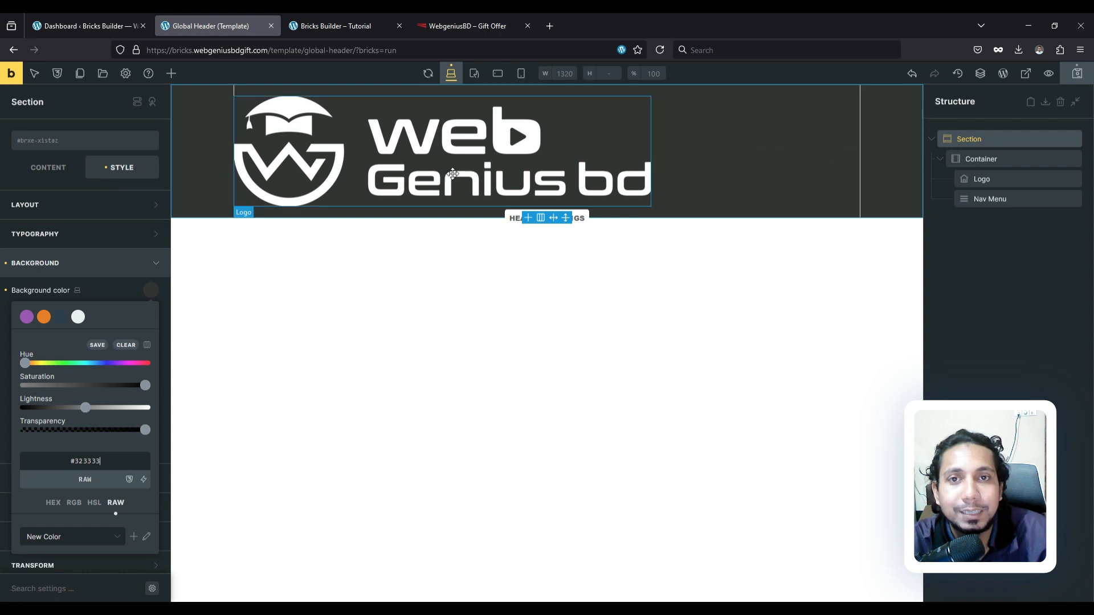
Try a width of 300 on the Logo element and settle on a width of 200
{"action": "left_click", "coordinate": [1003, 179]}
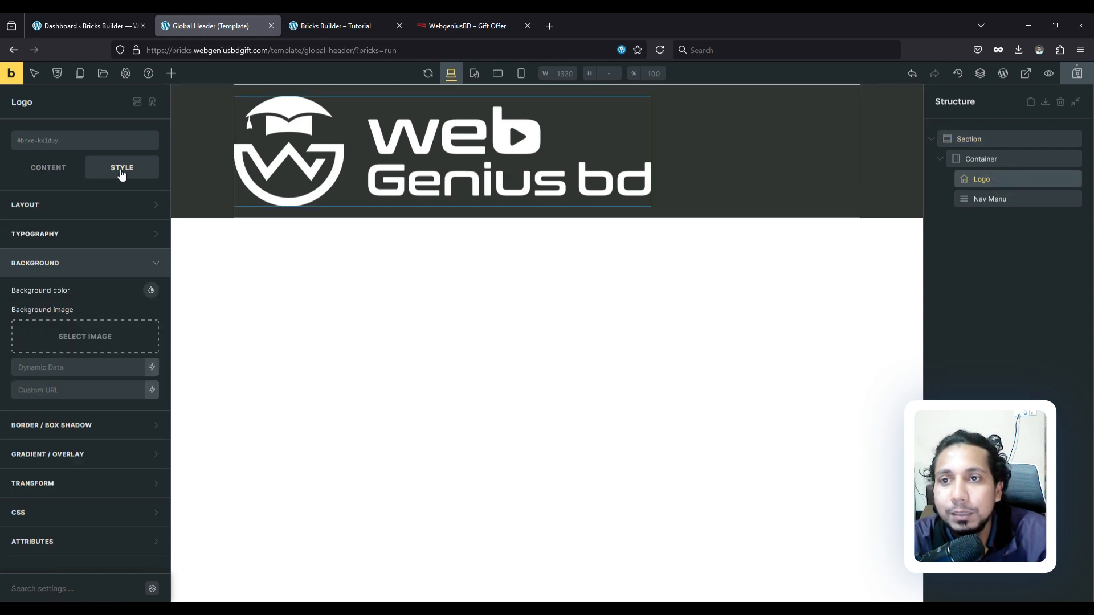
{"action": "left_click", "coordinate": [43, 170]}
{"action": "left_click", "coordinate": [118, 170]}
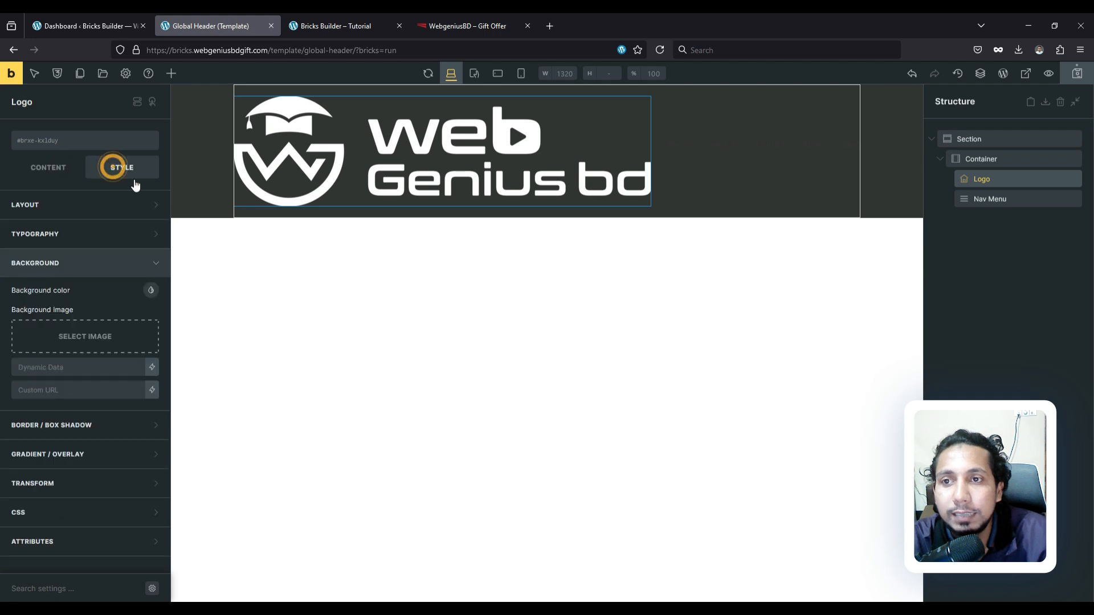
{"action": "left_click", "coordinate": [77, 205]}
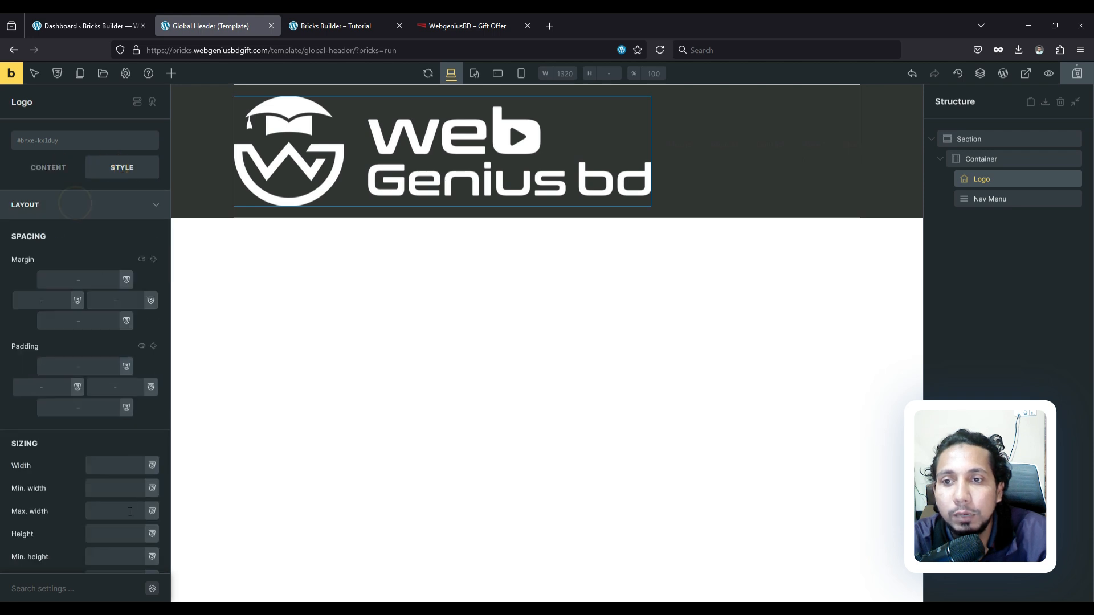
{"action": "left_click", "coordinate": [121, 466]}
{"action": "type", "text": "300"}
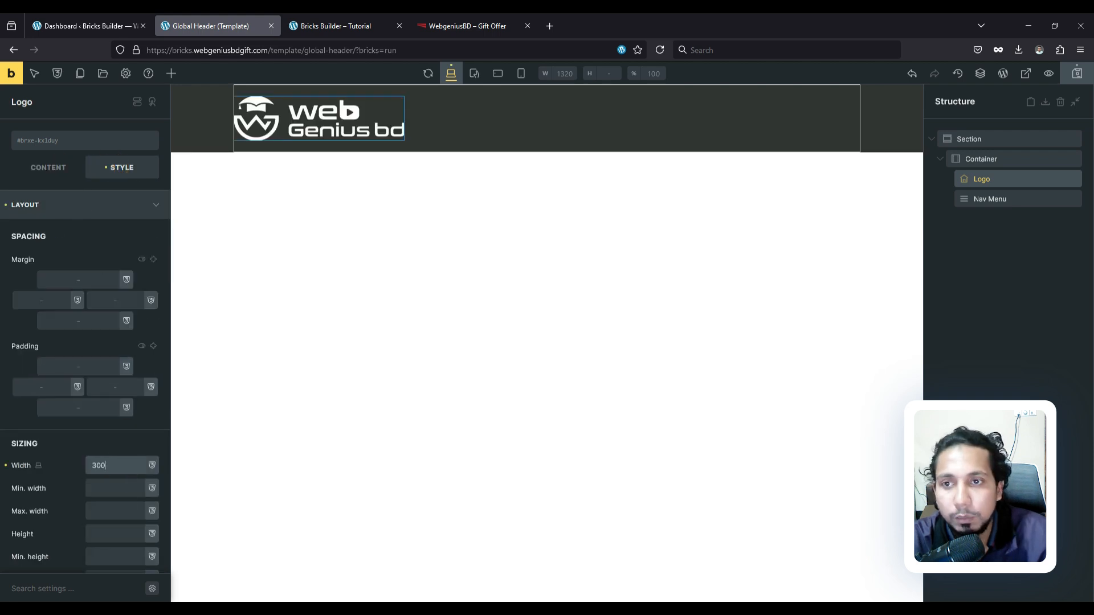
{"action": "key", "text": "BackSpace"}
{"action": "key", "text": "BackSpace"}
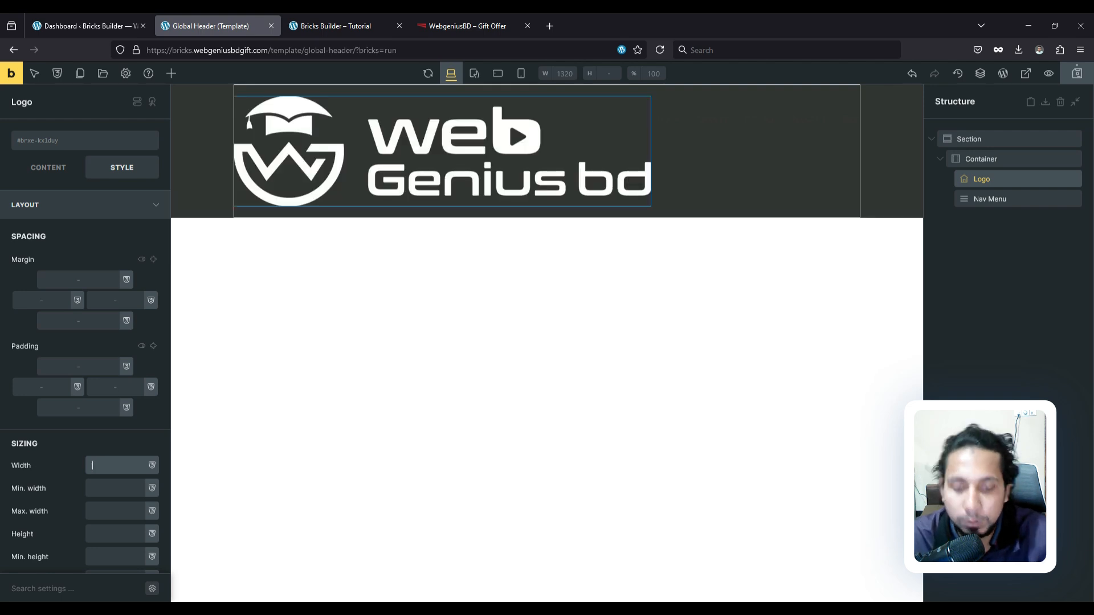
{"action": "type", "text": "200"}
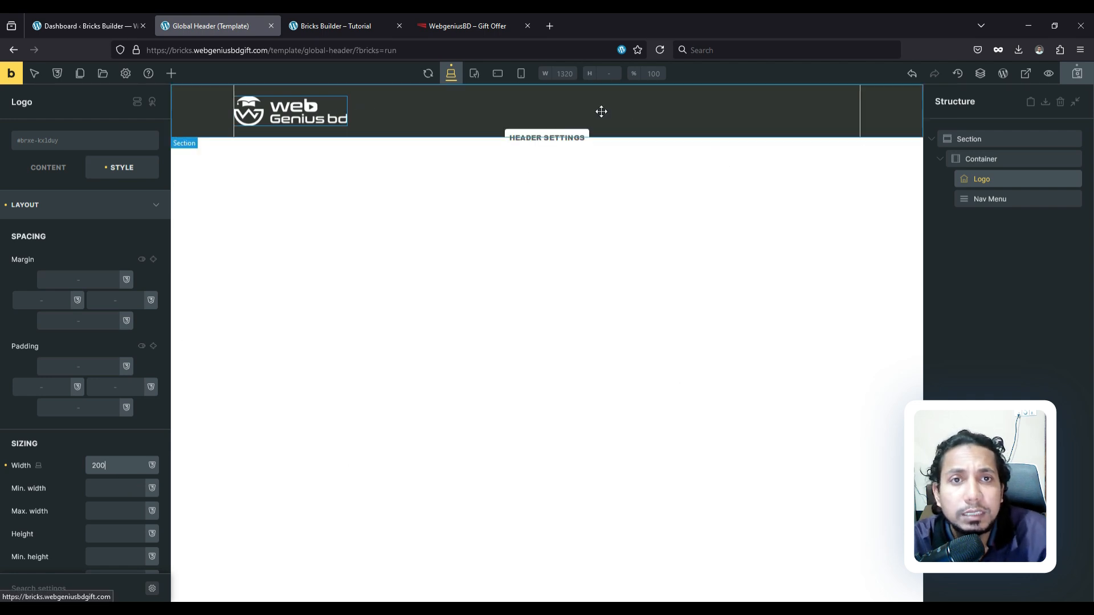
Set the Nav Menu's top-level typography colour to the off-white palette swatch #ecf0f1
{"action": "left_click", "coordinate": [990, 201]}
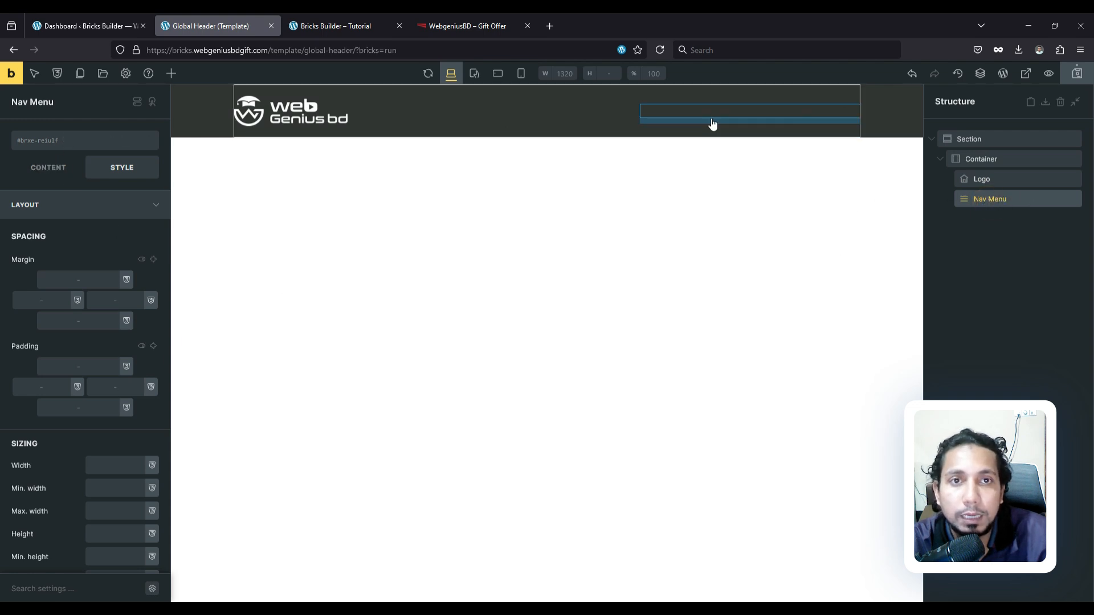
{"action": "left_click", "coordinate": [1012, 199]}
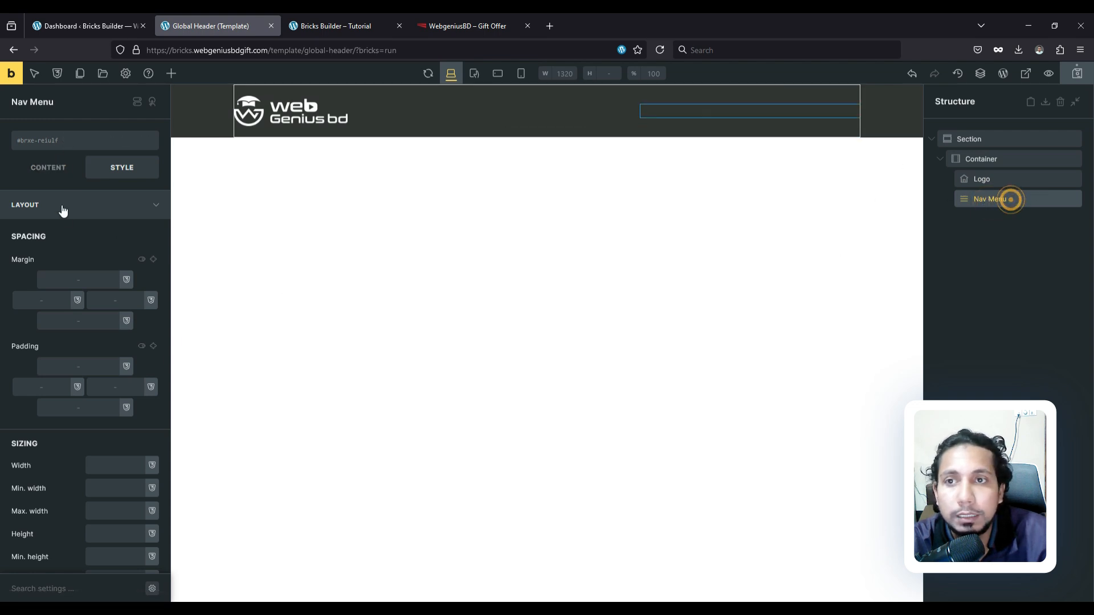
{"action": "left_click", "coordinate": [127, 170]}
{"action": "left_click", "coordinate": [50, 169]}
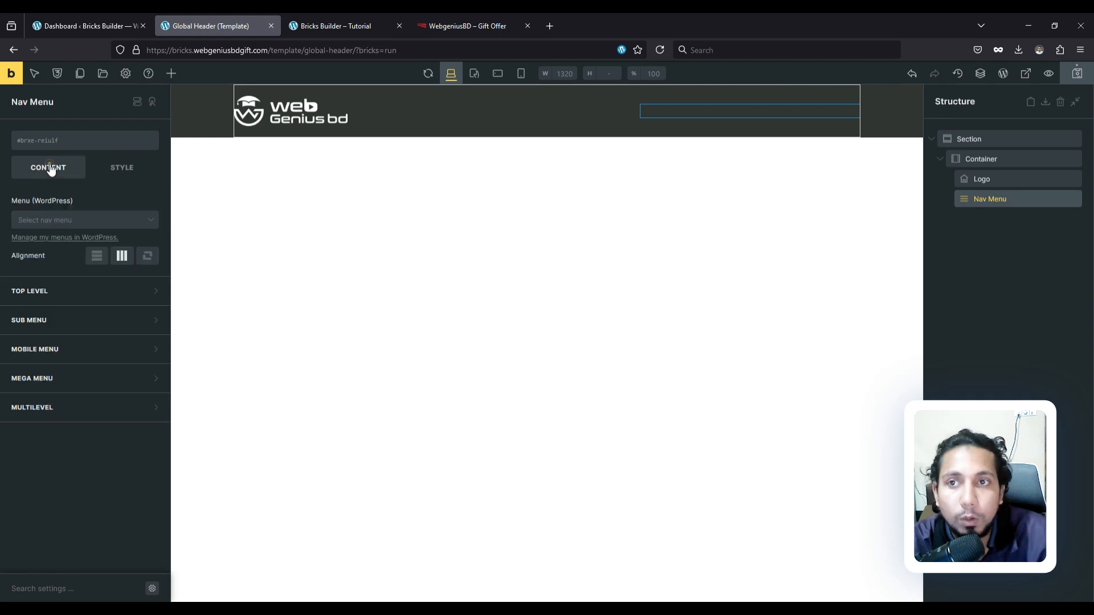
{"action": "left_click", "coordinate": [52, 294]}
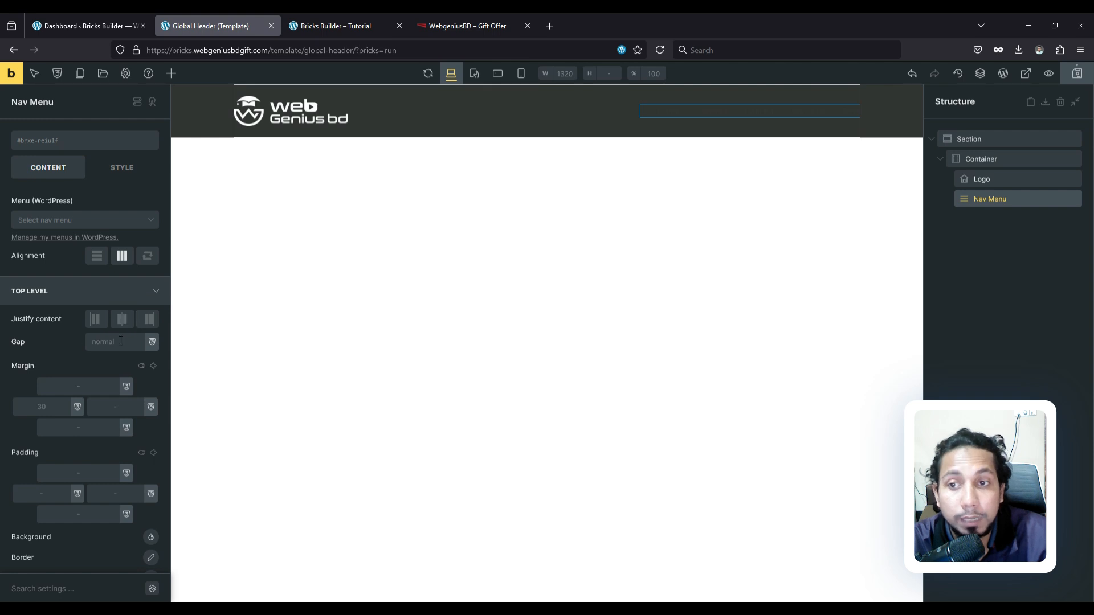
{"action": "scroll", "coordinate": [78, 400], "scroll_direction": "down", "scroll_amount": 3}
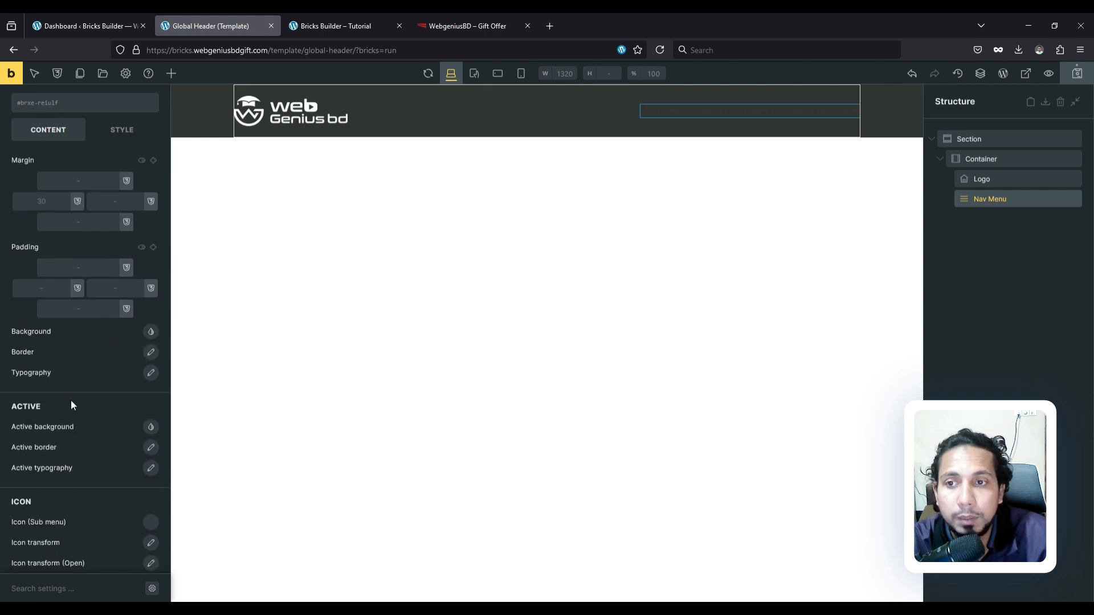
{"action": "left_click", "coordinate": [151, 374]}
{"action": "scroll", "coordinate": [68, 341], "scroll_direction": "down", "scroll_amount": 3}
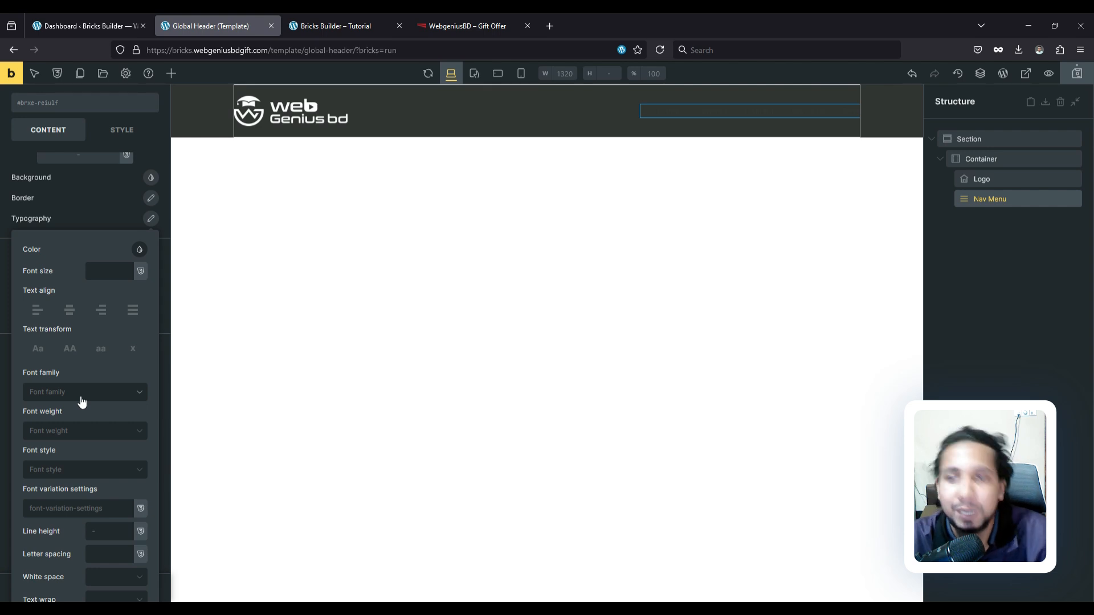
{"action": "left_click", "coordinate": [139, 250]}
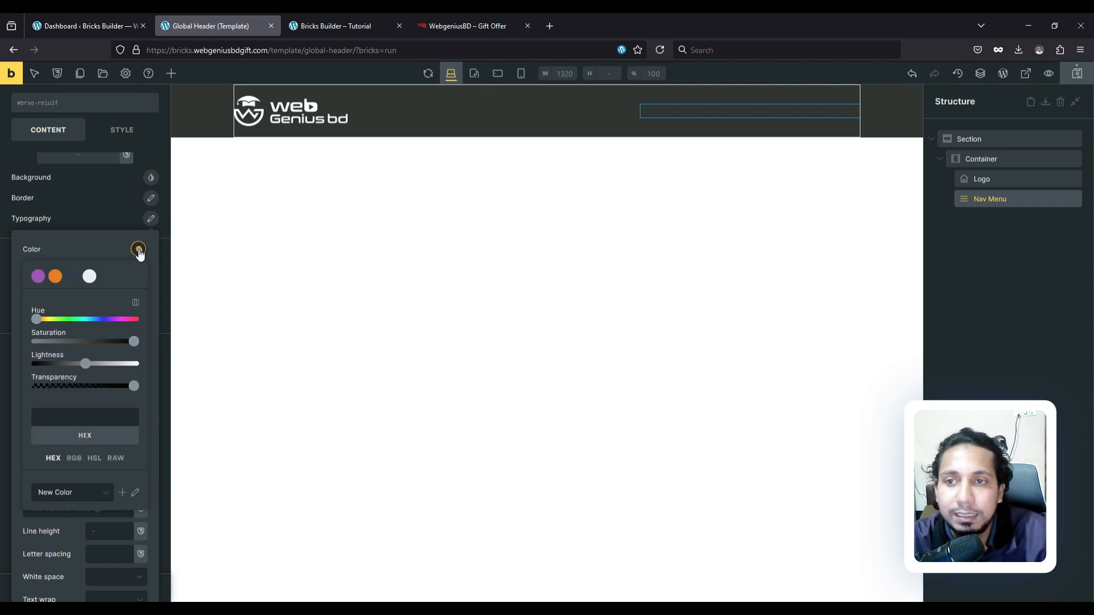
{"action": "left_click", "coordinate": [89, 277]}
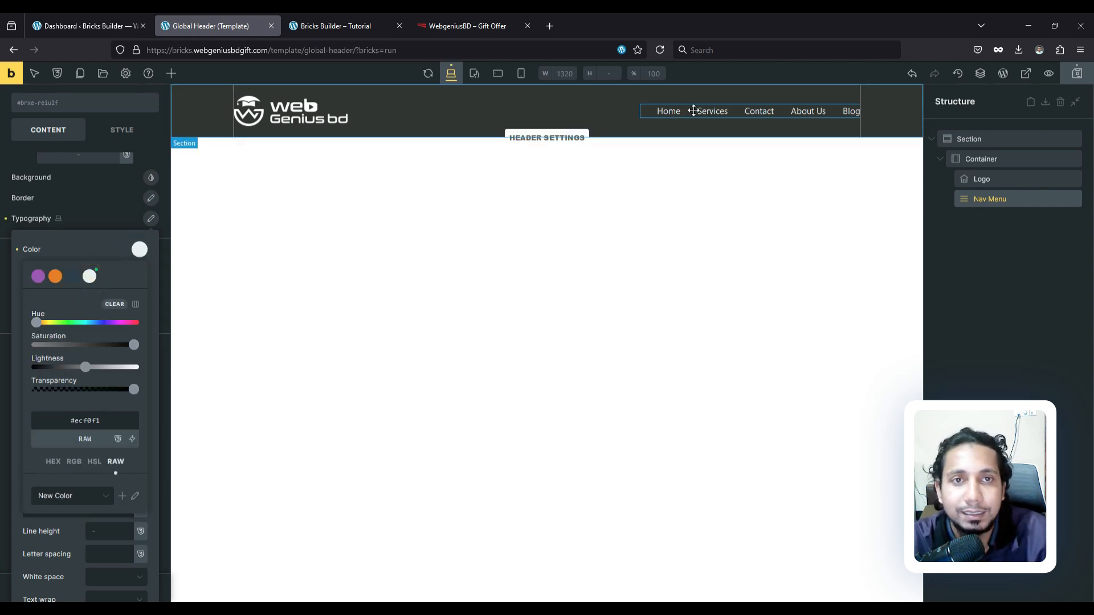
Set the font size of the Nav Menu's top-level typography to 20 and close the typography settings
{"action": "scroll", "coordinate": [100, 374], "scroll_direction": "down", "scroll_amount": 3}
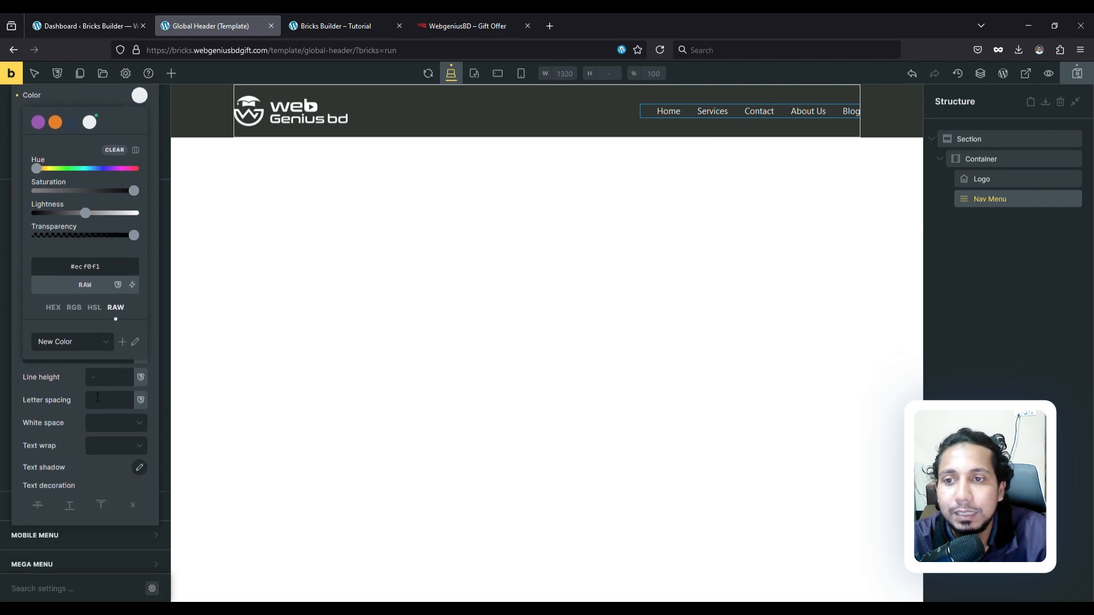
{"action": "left_click", "coordinate": [108, 382]}
{"action": "scroll", "coordinate": [65, 395], "scroll_direction": "up", "scroll_amount": 2}
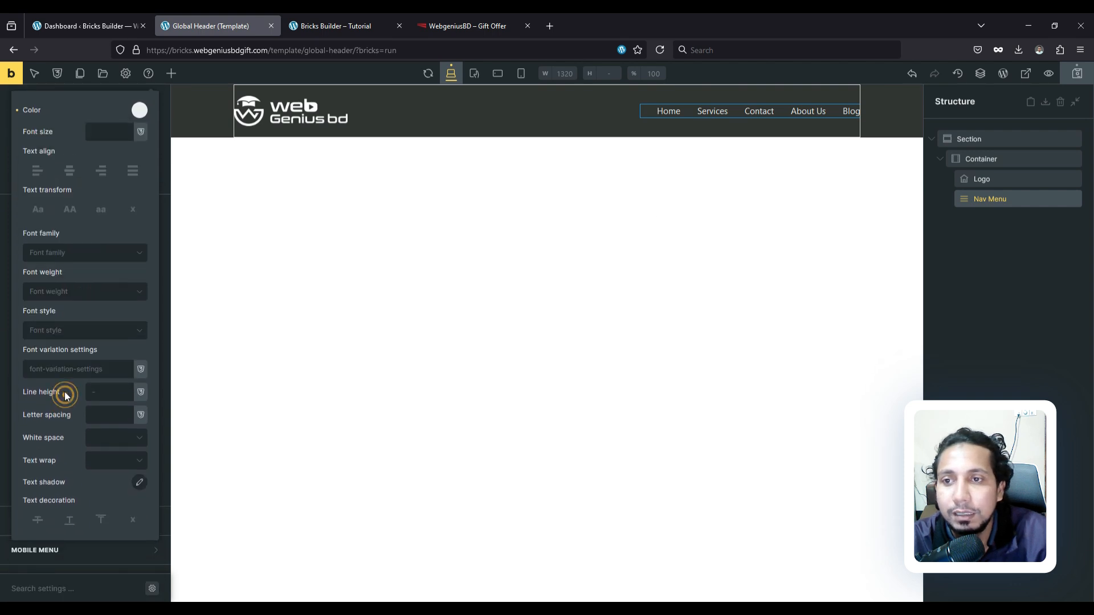
{"action": "left_click", "coordinate": [89, 219]}
{"action": "type", "text": "200"}
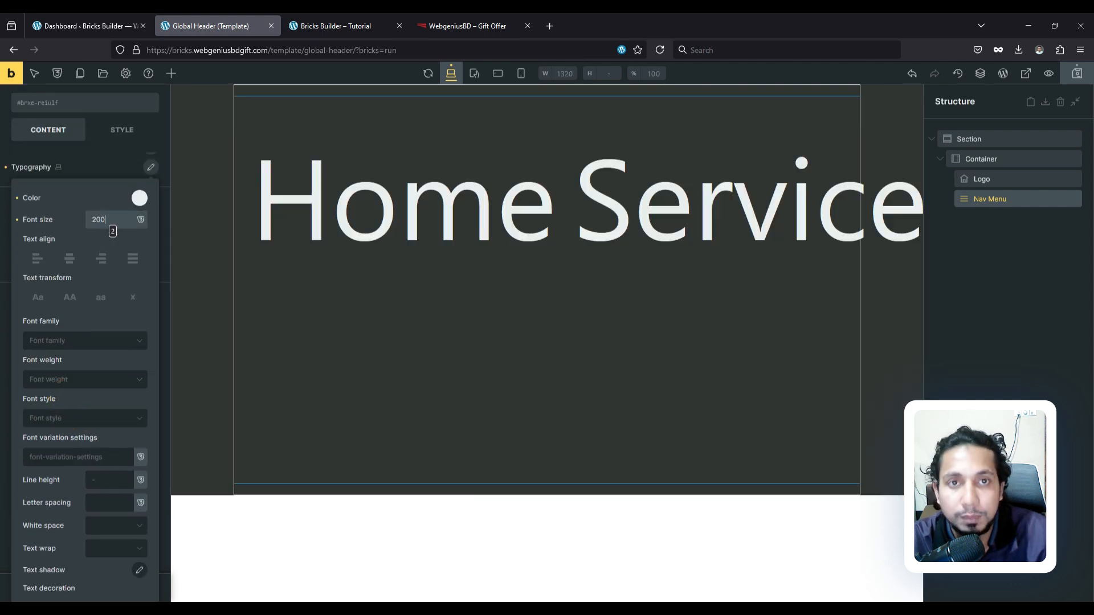
{"action": "key", "text": "BackSpace"}
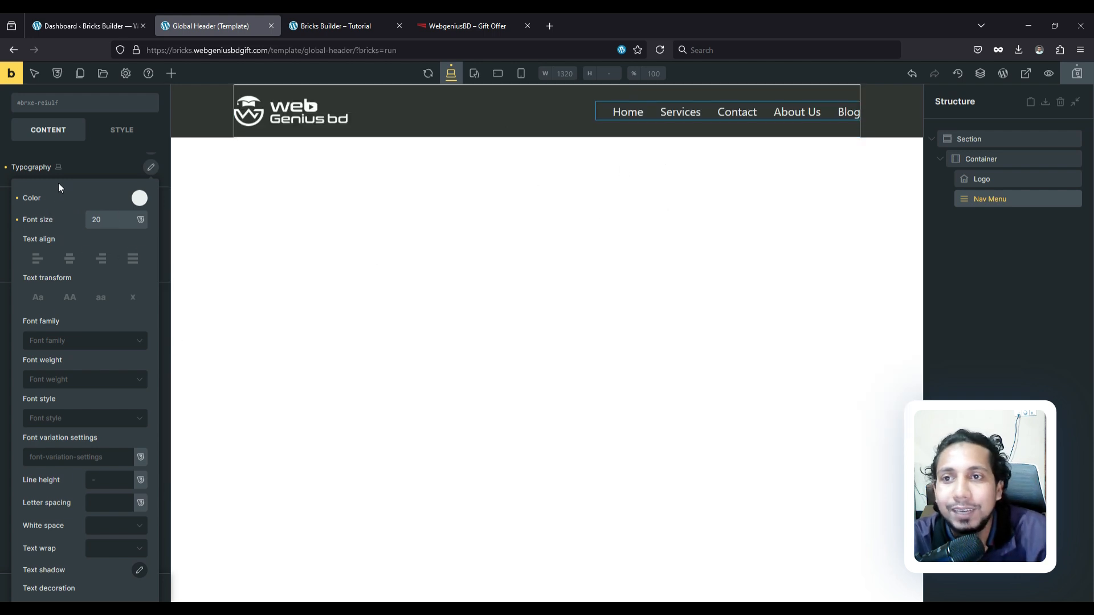
{"action": "left_click", "coordinate": [78, 172]}
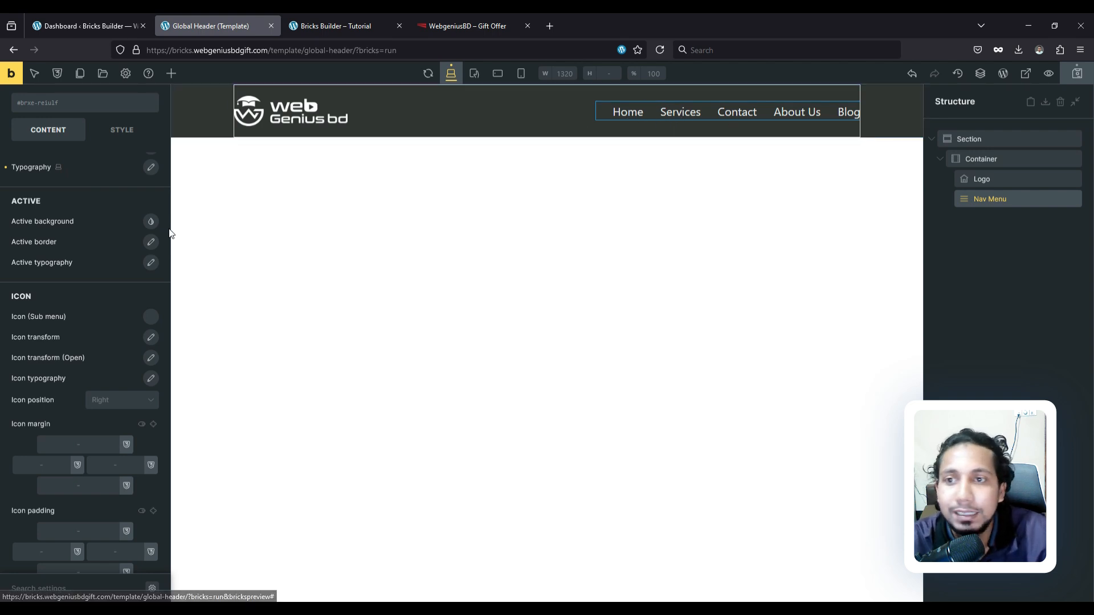
Set the Nav Menu's top-level active typography colour to the orange palette swatch #e67e22
{"action": "scroll", "coordinate": [101, 258], "scroll_direction": "down", "scroll_amount": 1}
{"action": "scroll", "coordinate": [74, 234], "scroll_direction": "up", "scroll_amount": 8}
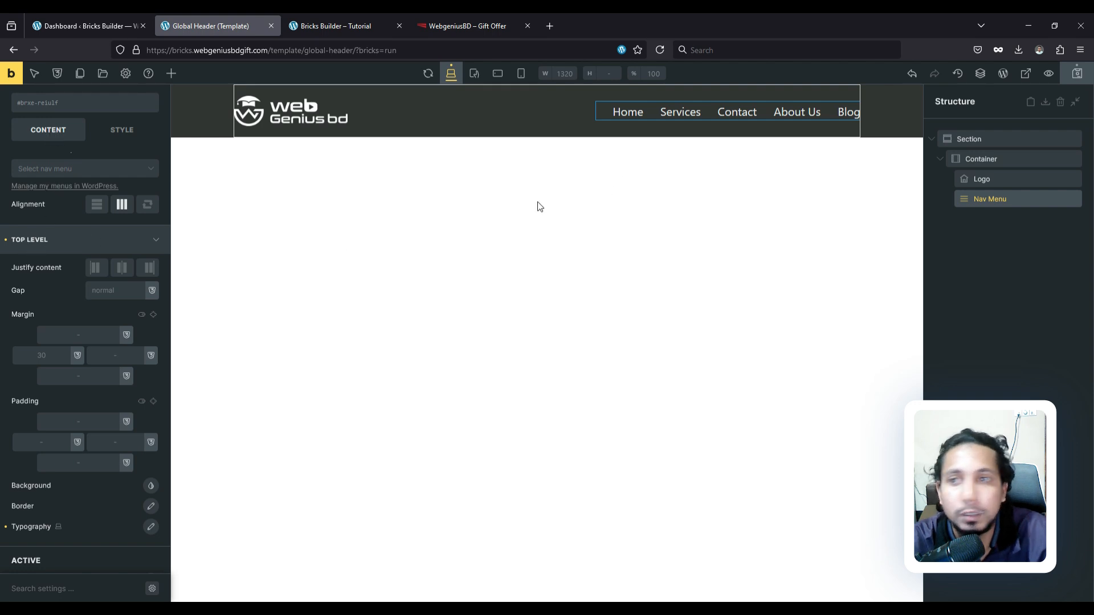
{"action": "scroll", "coordinate": [44, 256], "scroll_direction": "down", "scroll_amount": 3}
{"action": "scroll", "coordinate": [44, 364], "scroll_direction": "down", "scroll_amount": 3}
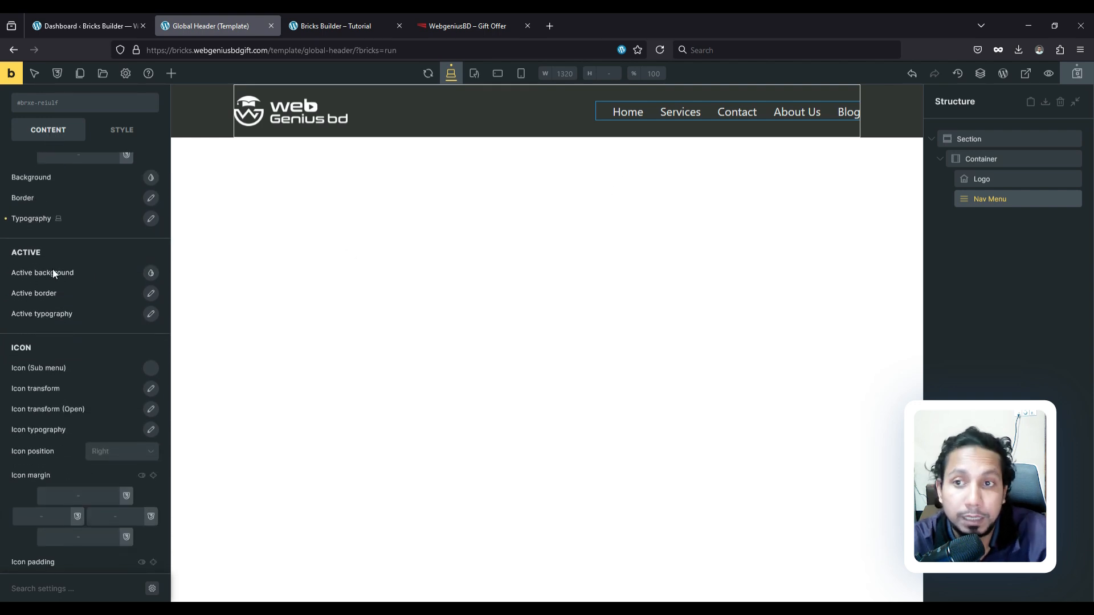
{"action": "left_click", "coordinate": [151, 313]}
{"action": "left_click", "coordinate": [140, 345]}
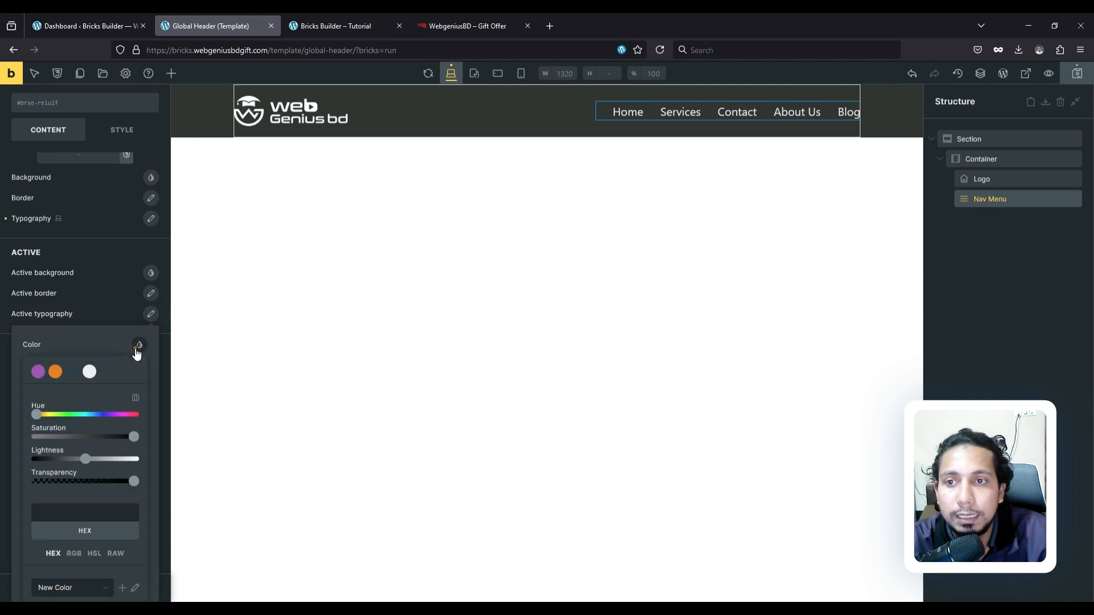
{"action": "left_click", "coordinate": [52, 374]}
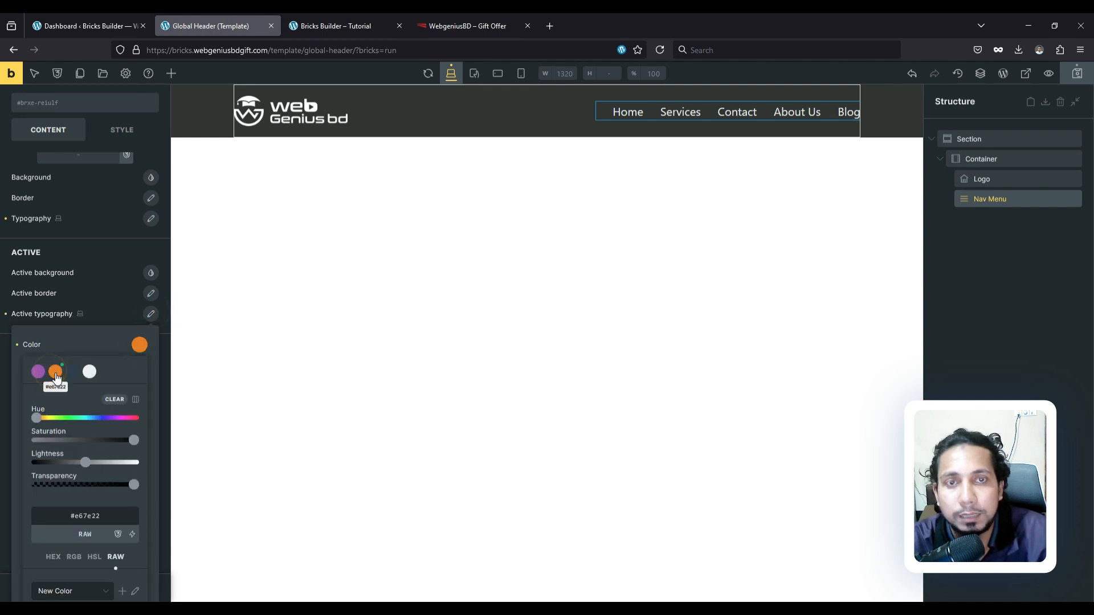
{"action": "left_click", "coordinate": [52, 311]}
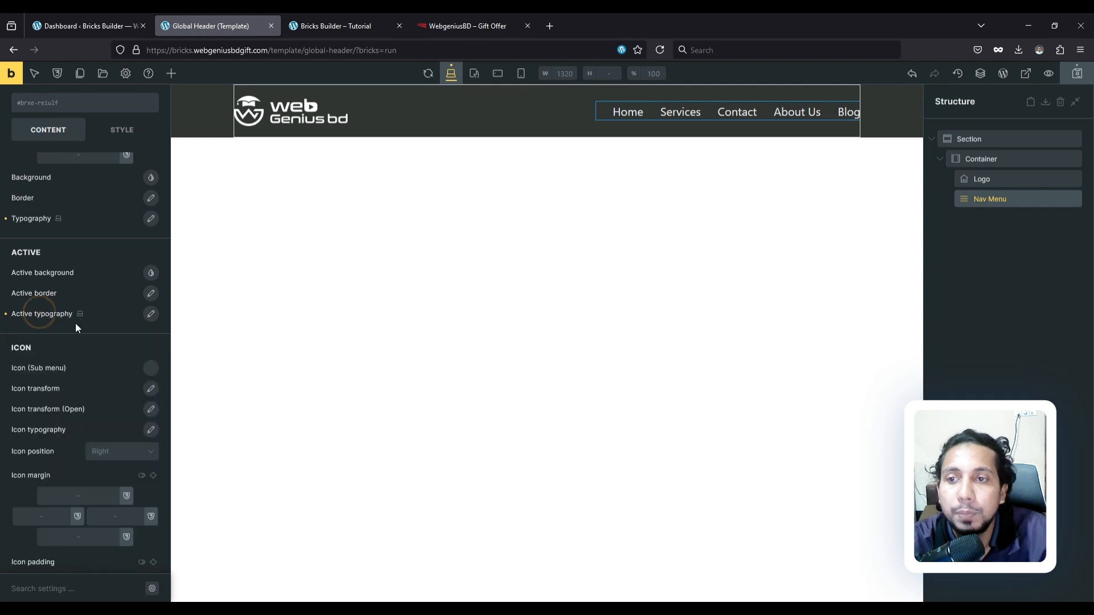
Look through the Nav Menu's icon, sub menu, mobile menu and mega menu settings
{"action": "scroll", "coordinate": [79, 325], "scroll_direction": "down", "scroll_amount": 4}
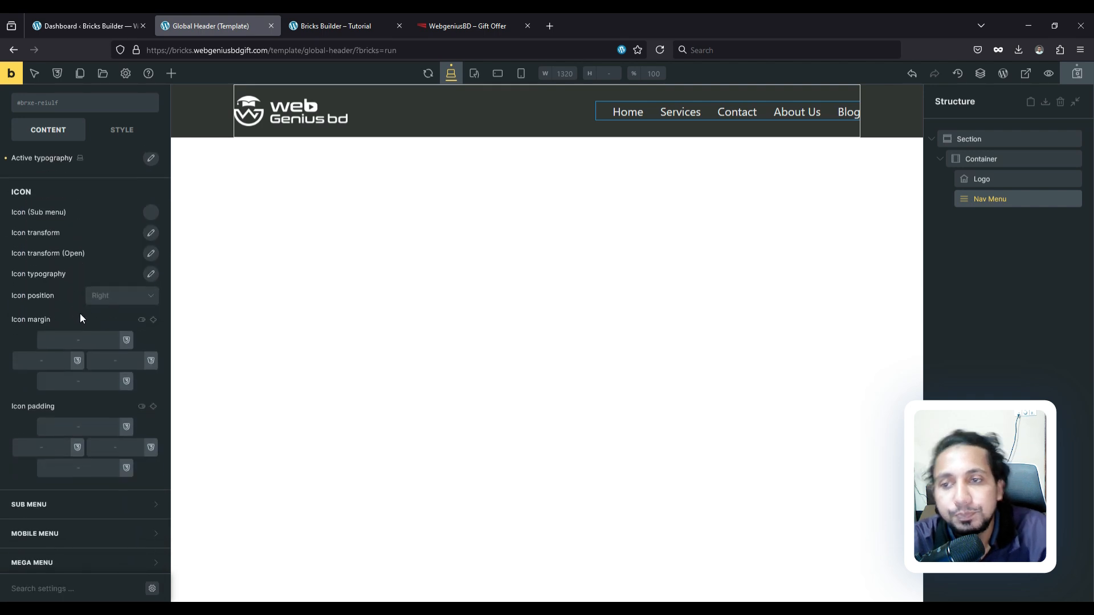
{"action": "scroll", "coordinate": [71, 460], "scroll_direction": "up", "scroll_amount": 3}
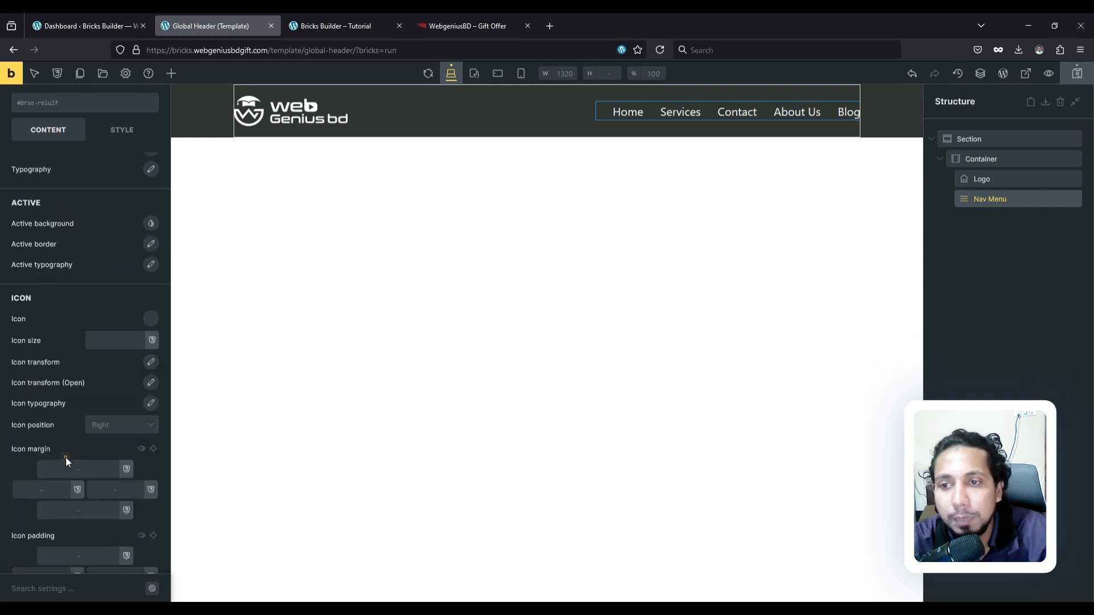
{"action": "scroll", "coordinate": [46, 297], "scroll_direction": "down", "scroll_amount": 3}
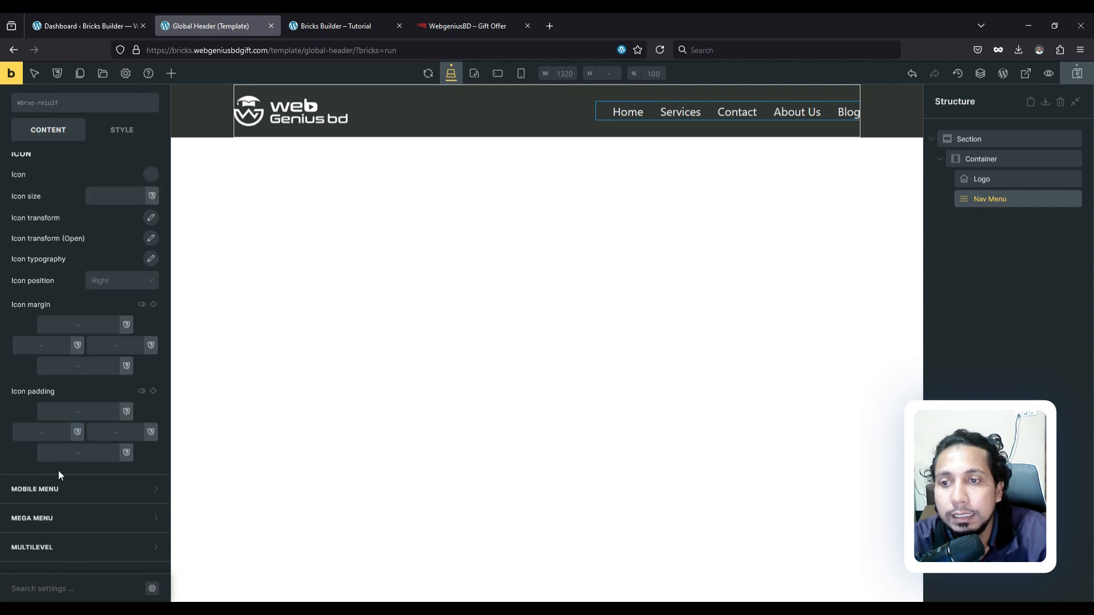
{"action": "left_click", "coordinate": [57, 488]}
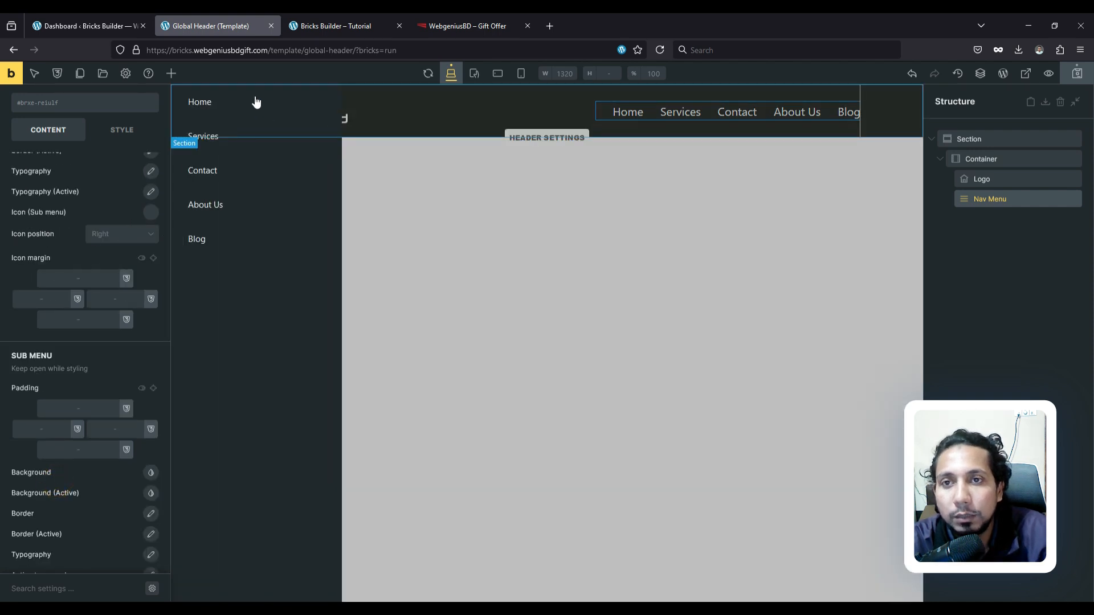
{"action": "scroll", "coordinate": [59, 321], "scroll_direction": "down", "scroll_amount": 4}
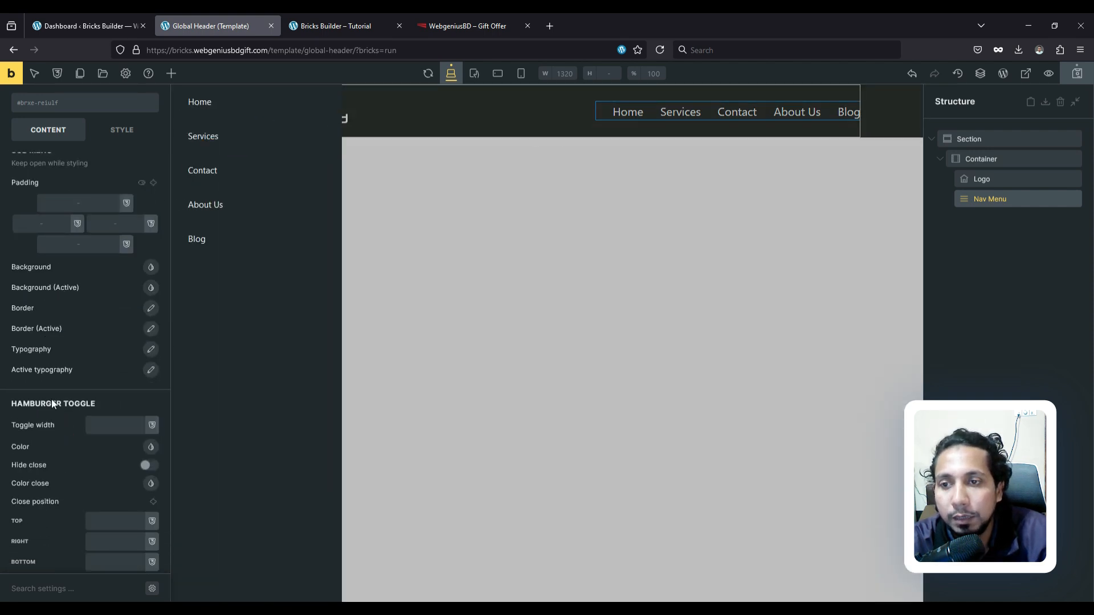
{"action": "scroll", "coordinate": [52, 399], "scroll_direction": "down", "scroll_amount": 2}
{"action": "left_click", "coordinate": [50, 523]}
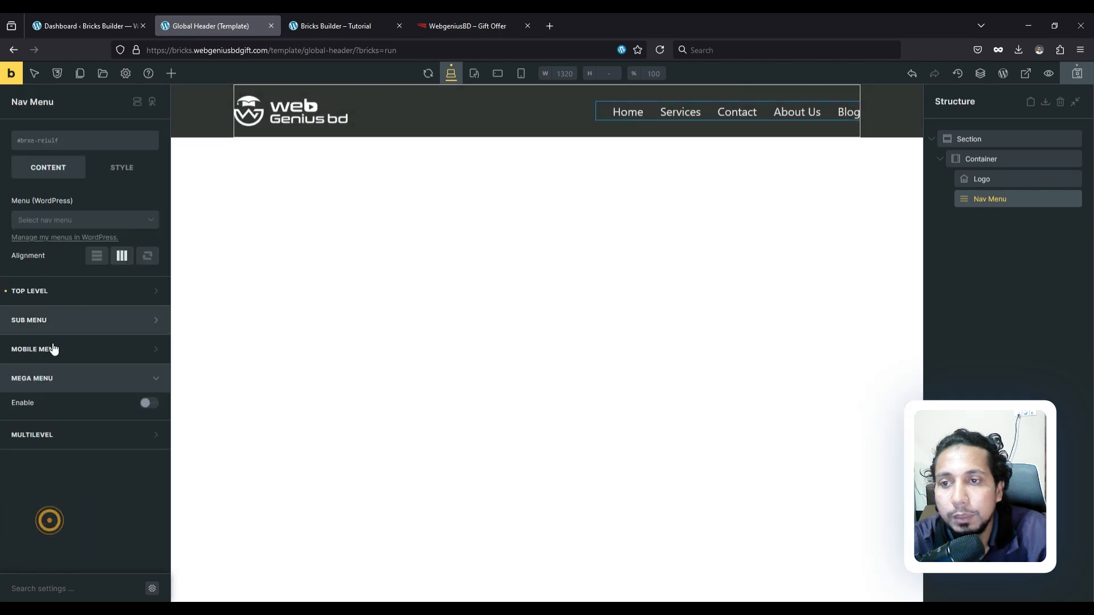
Look at the Nav Menu's multilevel settings and the Logo's content settings
{"action": "left_click", "coordinate": [69, 442]}
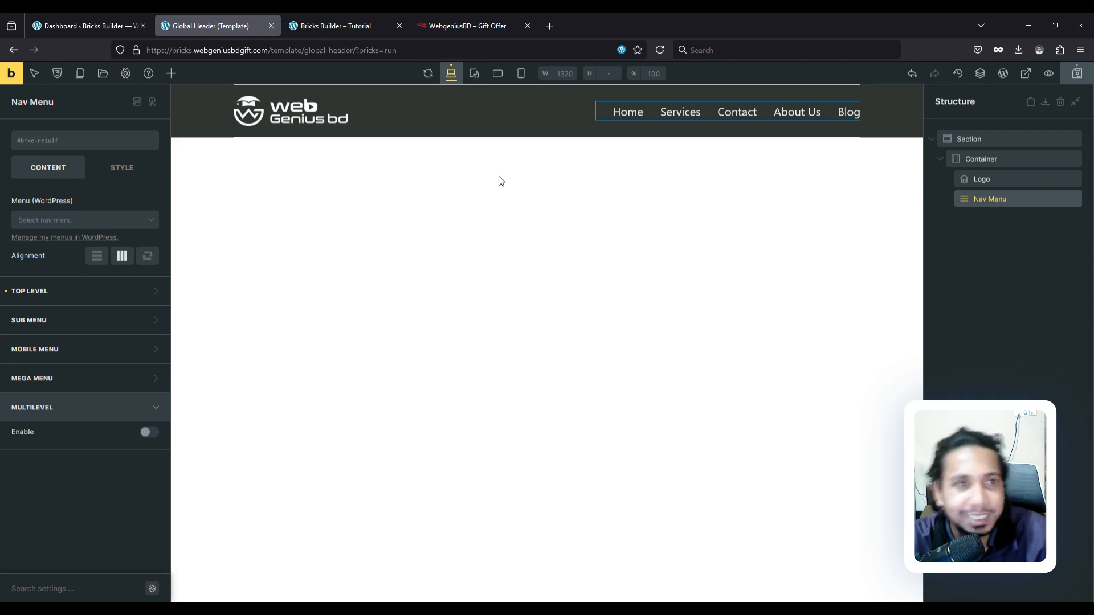
{"action": "left_click", "coordinate": [1001, 180]}
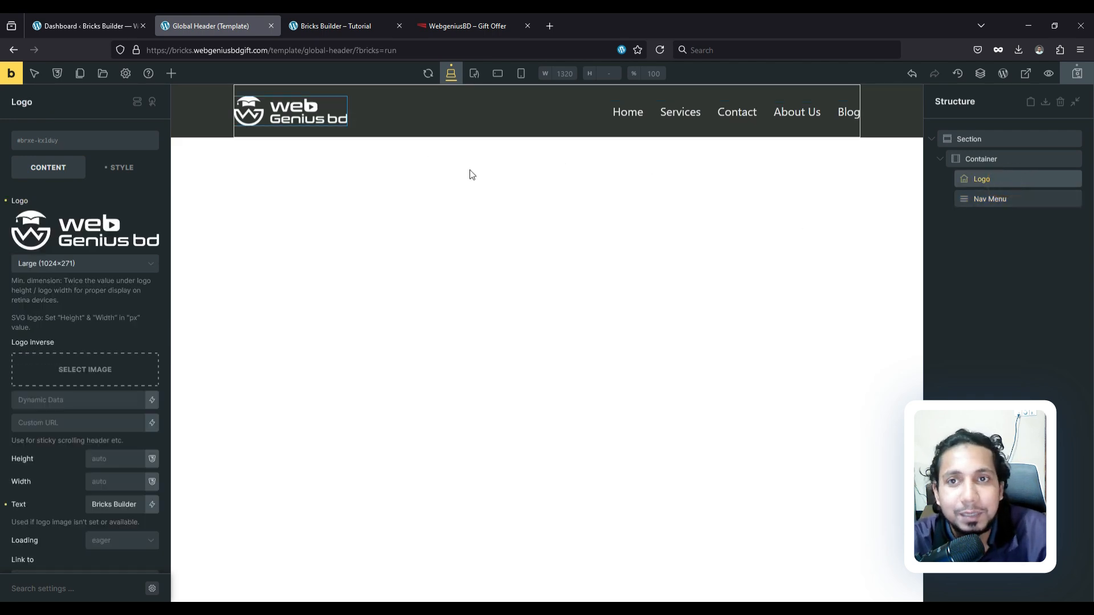
{"action": "left_click", "coordinate": [63, 170]}
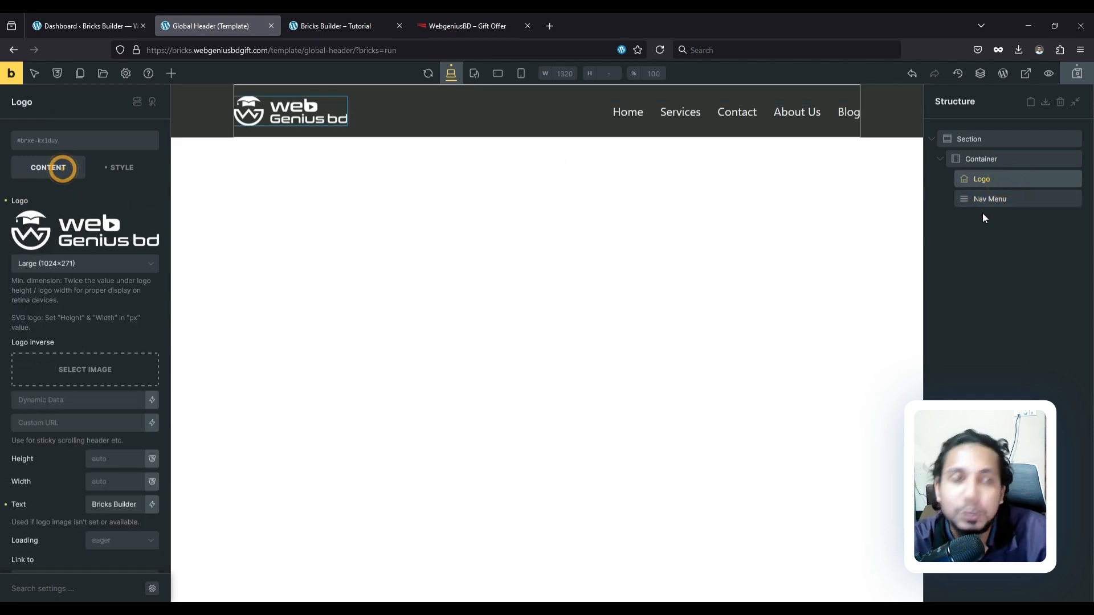
Try to create a global CSS class named container_padding on the header's Container
{"action": "left_click", "coordinate": [1010, 160]}
{"action": "left_click", "coordinate": [1009, 159]}
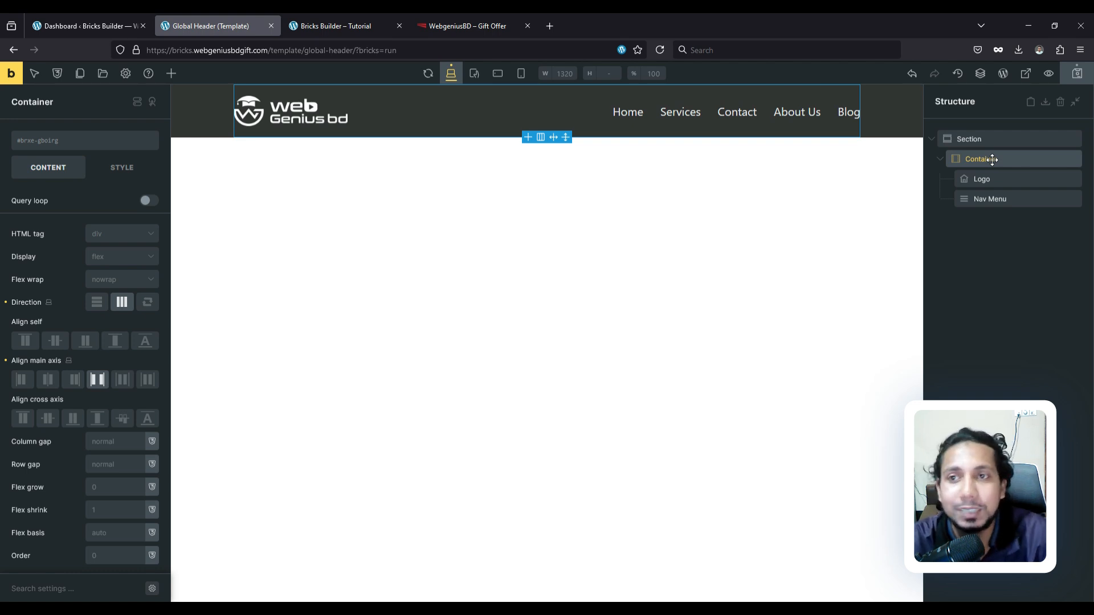
{"action": "left_click", "coordinate": [49, 142]}
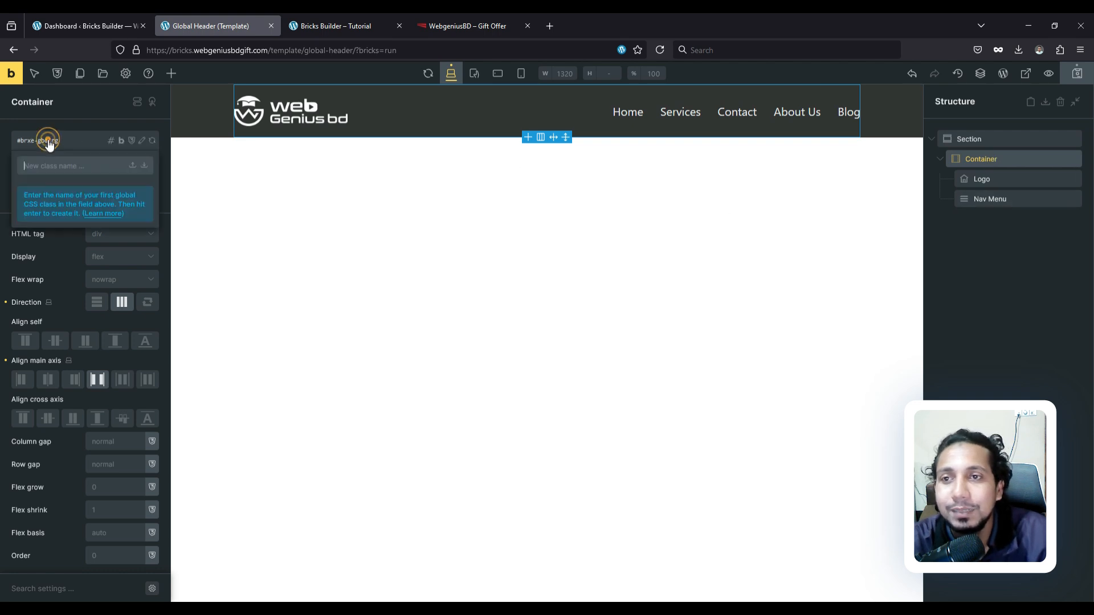
{"action": "left_click", "coordinate": [72, 164]}
{"action": "type", "text": "container_padding"}
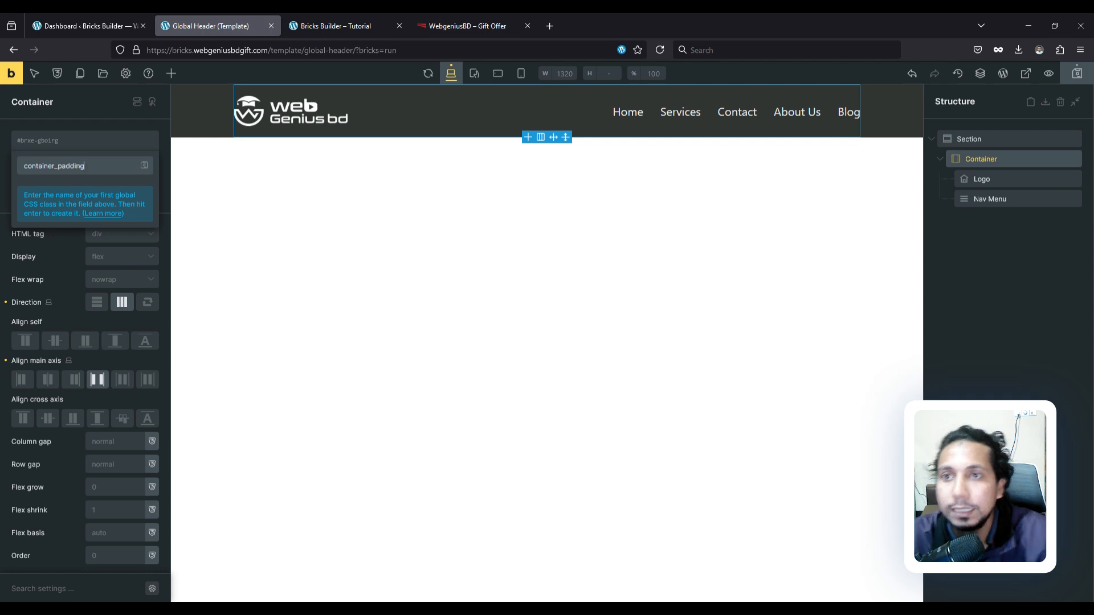
{"action": "left_click", "coordinate": [145, 166]}
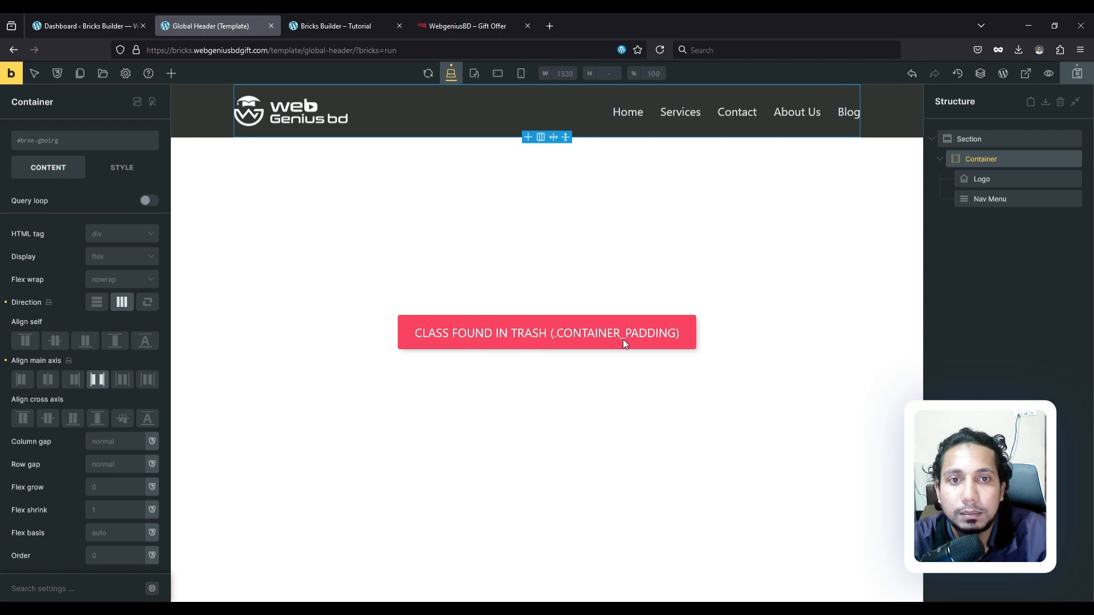
Create a global CSS class named my_container_padding on the header's Container
{"action": "left_click", "coordinate": [51, 141]}
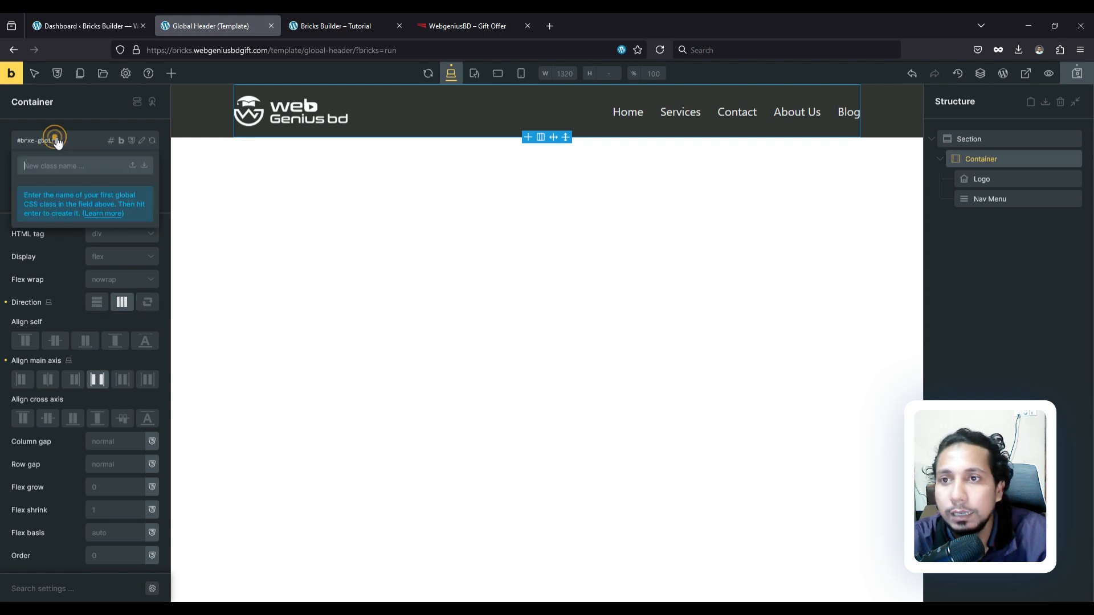
{"action": "left_click", "coordinate": [76, 168]}
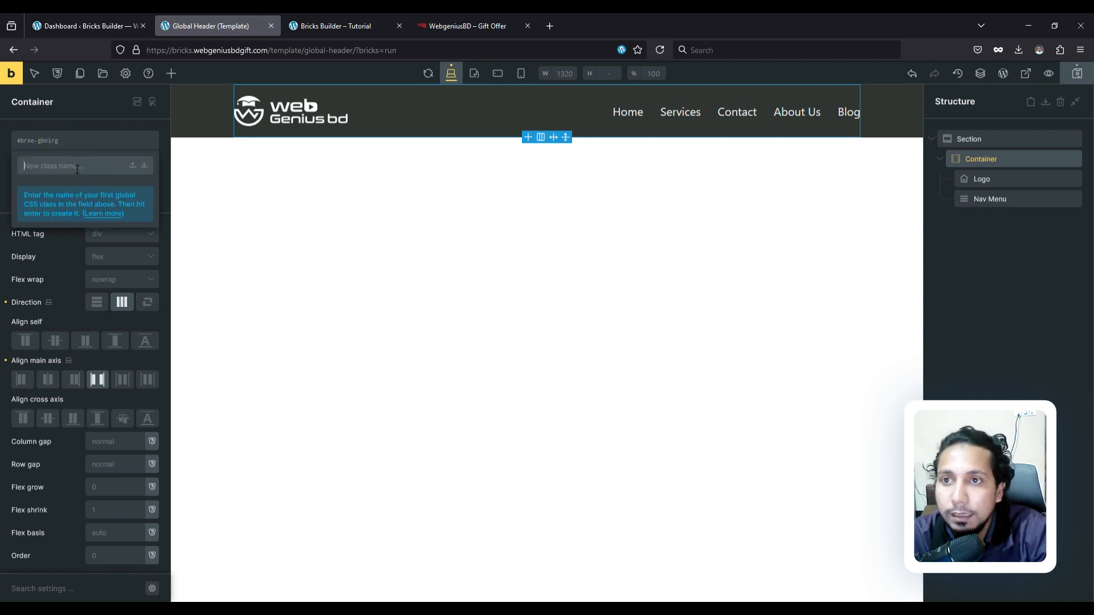
{"action": "type", "text": "my_container_padding"}
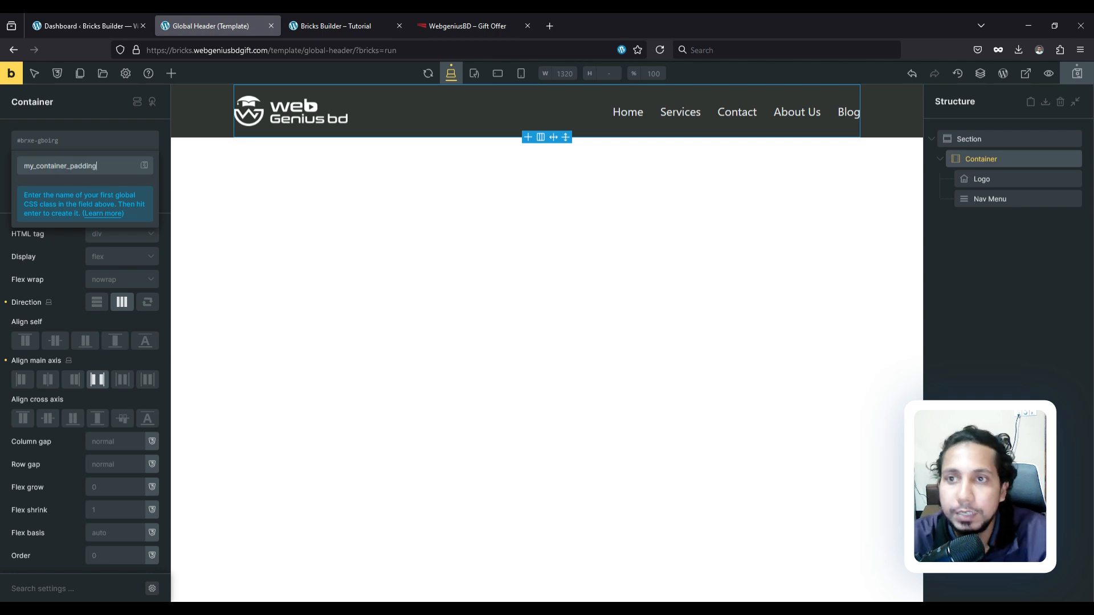
{"action": "left_click", "coordinate": [145, 168]}
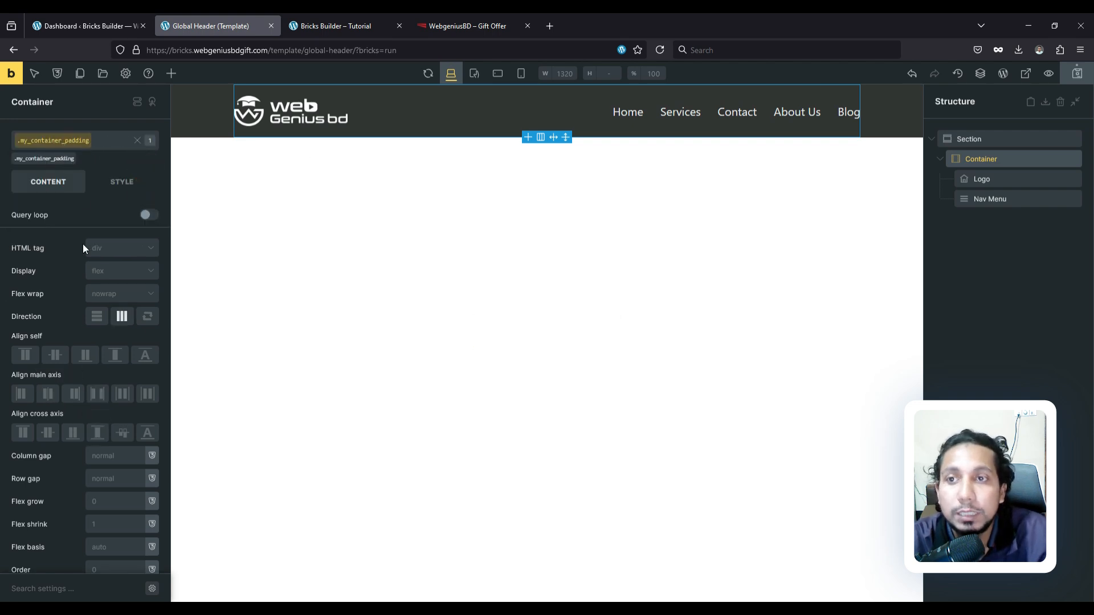
Set the width of the my_container_padding class to 1140 in its layout styles
{"action": "left_click", "coordinate": [121, 182]}
{"action": "left_click", "coordinate": [59, 221]}
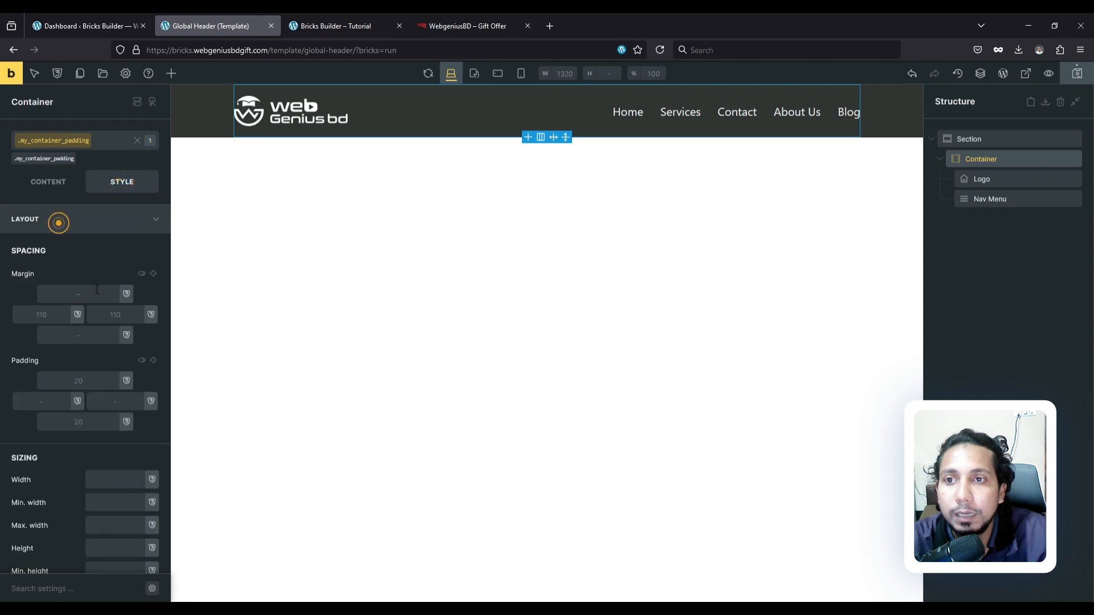
{"action": "scroll", "coordinate": [119, 422], "scroll_direction": "down", "scroll_amount": 2}
{"action": "left_click", "coordinate": [107, 376]}
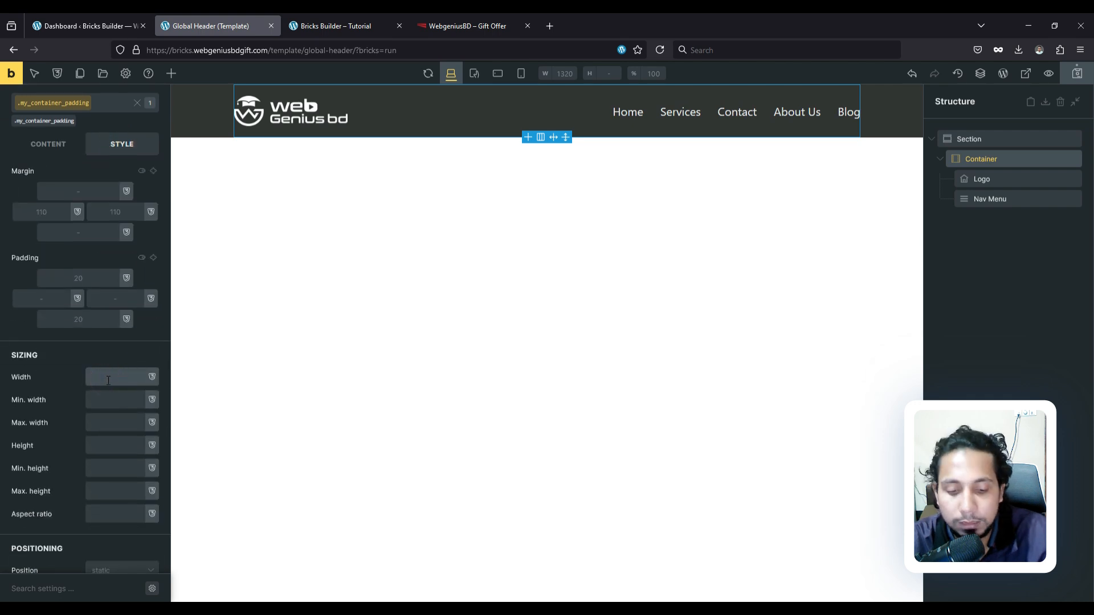
{"action": "type", "text": "1140"}
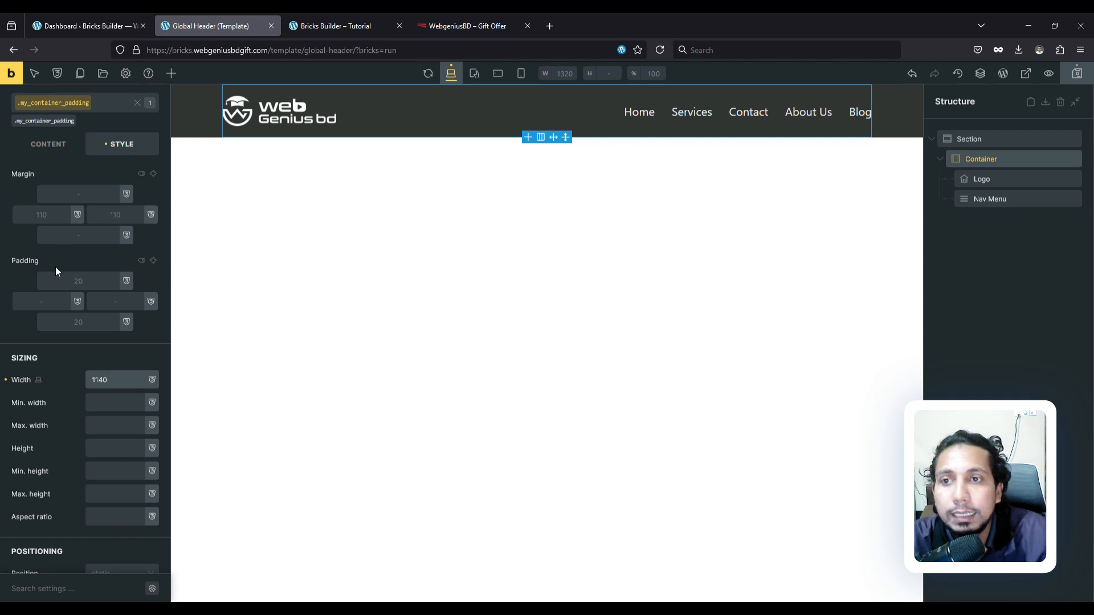
Set the left and right padding of the my_container_padding class to 30 and save the template
{"action": "scroll", "coordinate": [56, 266], "scroll_direction": "up", "scroll_amount": 1}
{"action": "left_click", "coordinate": [45, 355]}
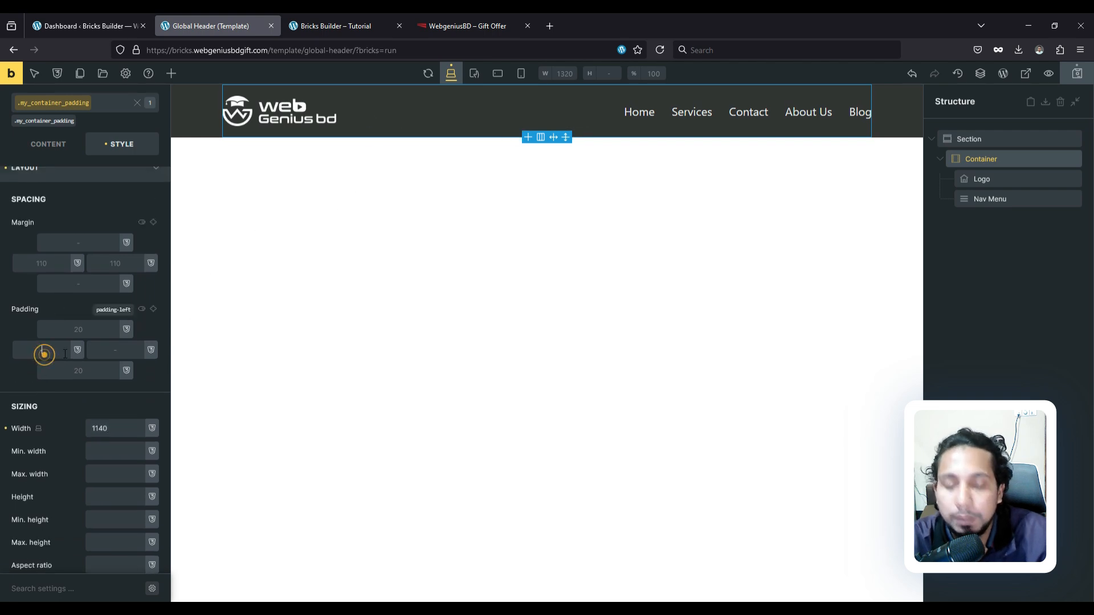
{"action": "type", "text": "30"}
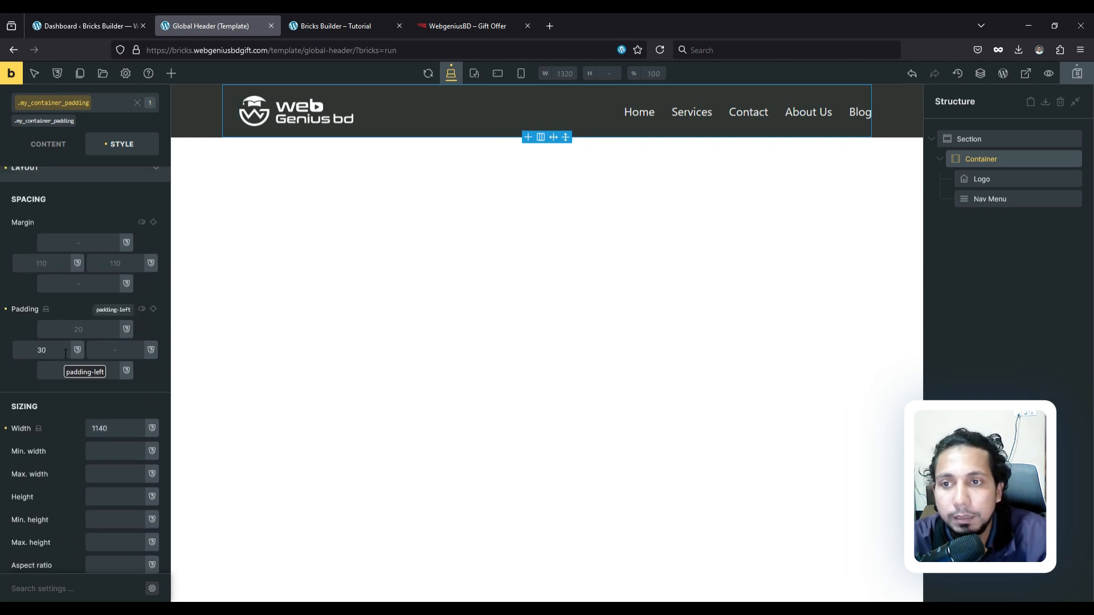
{"action": "left_click", "coordinate": [154, 310]}
{"action": "left_click", "coordinate": [108, 354]}
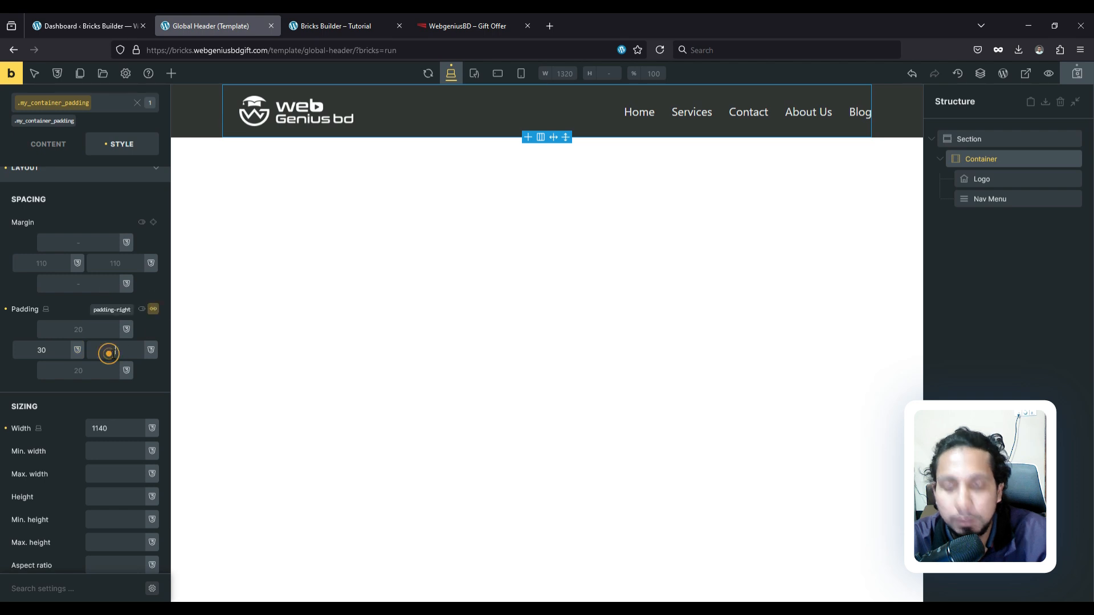
{"action": "type", "text": "30"}
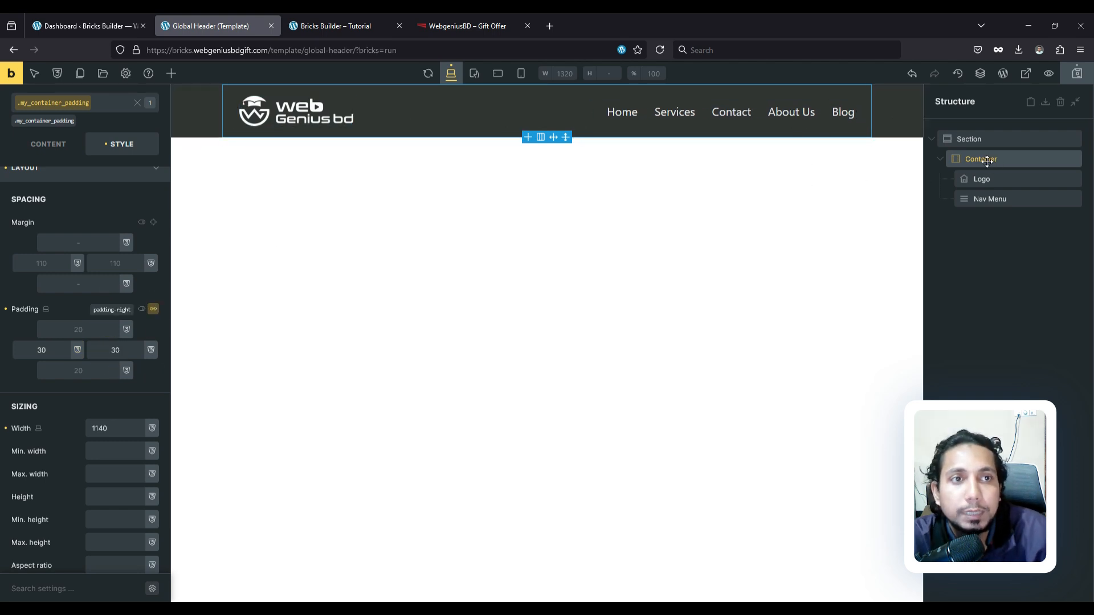
{"action": "left_click", "coordinate": [1077, 73]}
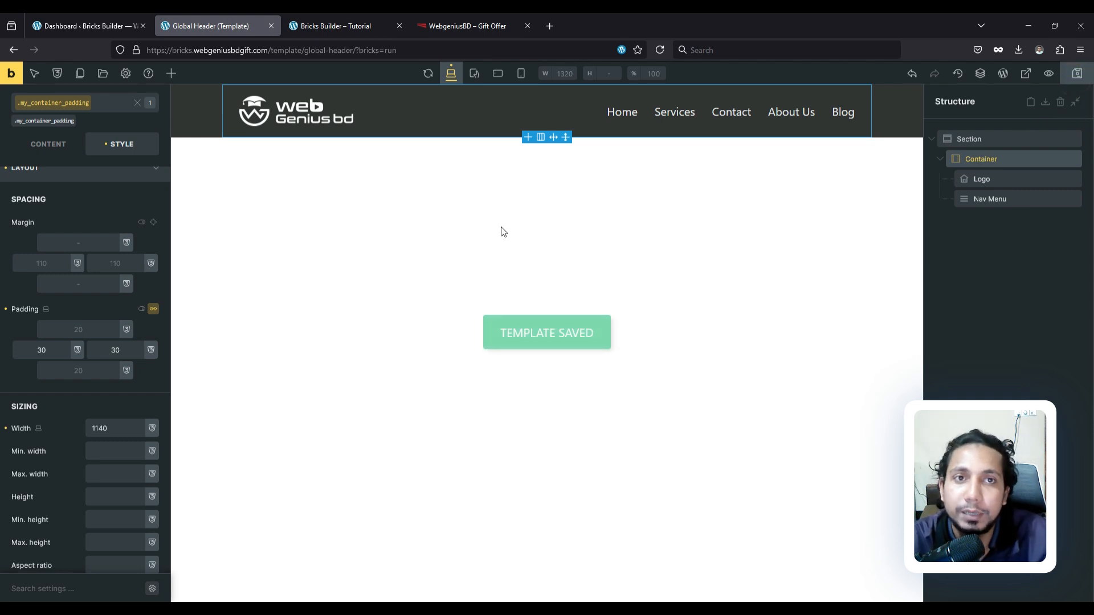
Preview the header at the tablet portrait, mobile landscape and mobile portrait breakpoints, and return to the desktop view
{"action": "left_click", "coordinate": [475, 75]}
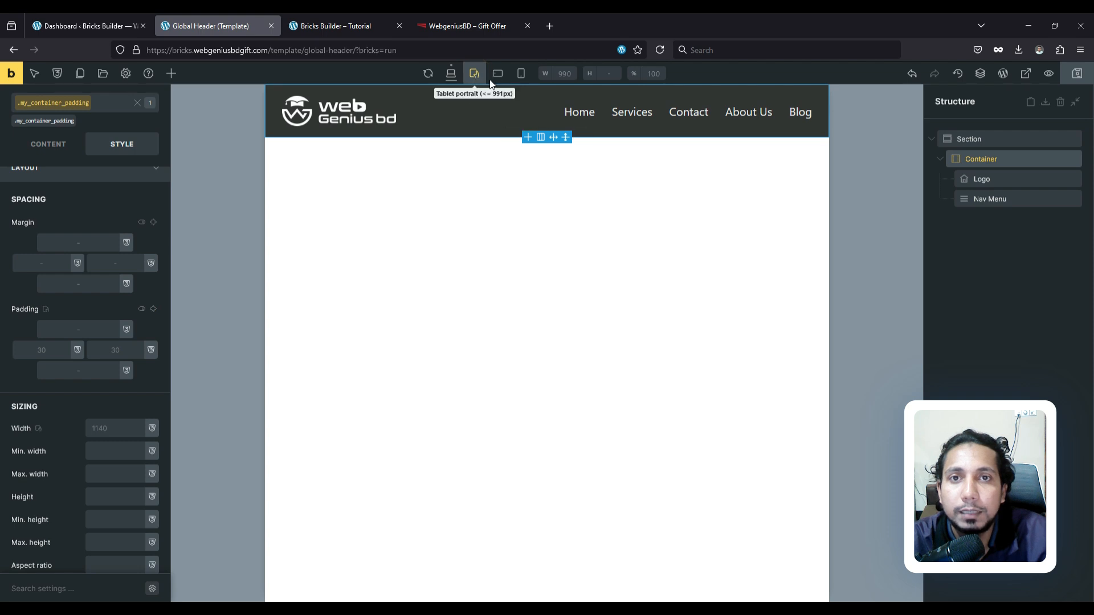
{"action": "left_click", "coordinate": [501, 79]}
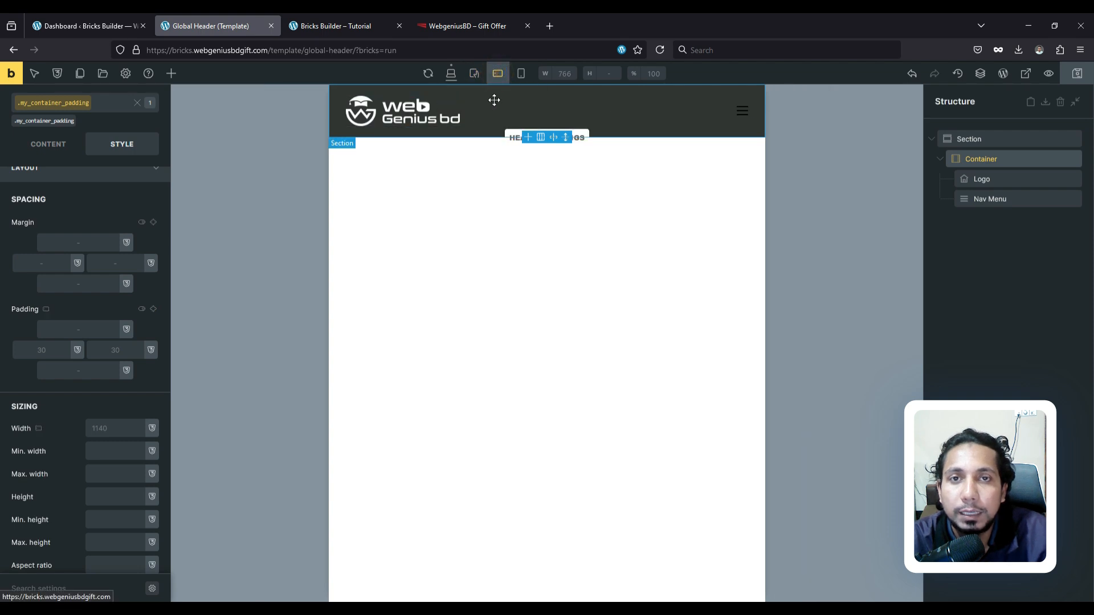
{"action": "left_click", "coordinate": [521, 76]}
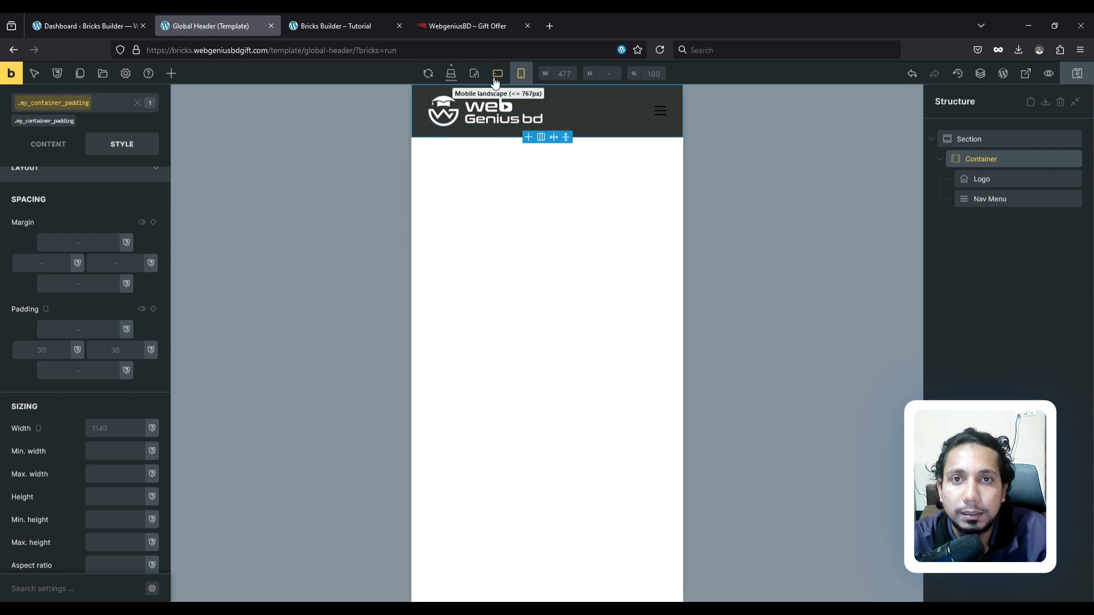
{"action": "left_click", "coordinate": [452, 75]}
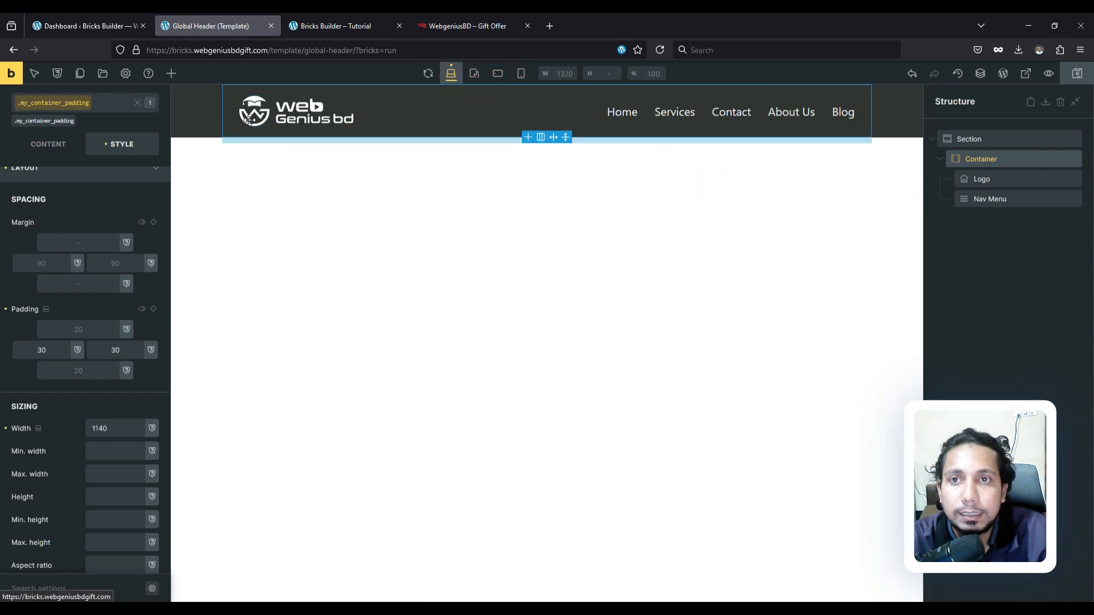
Leave the my_container_padding class so the Container's own ID is being edited, and save the template
{"action": "scroll", "coordinate": [78, 205], "scroll_direction": "up", "scroll_amount": 1}
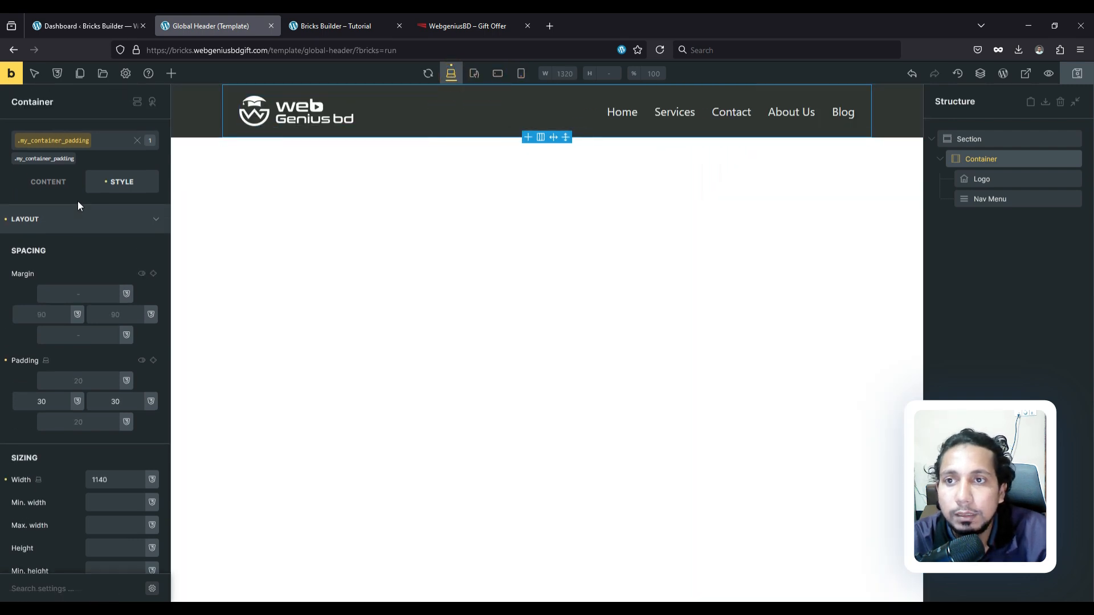
{"action": "left_click", "coordinate": [134, 140]}
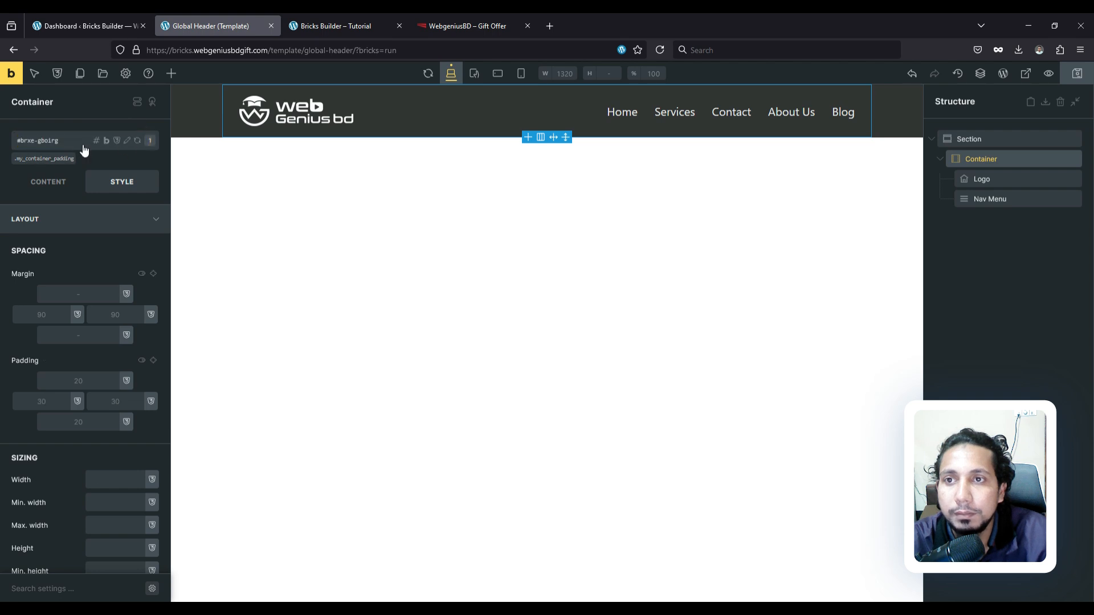
{"action": "left_click", "coordinate": [76, 142]}
{"action": "left_click", "coordinate": [49, 132]}
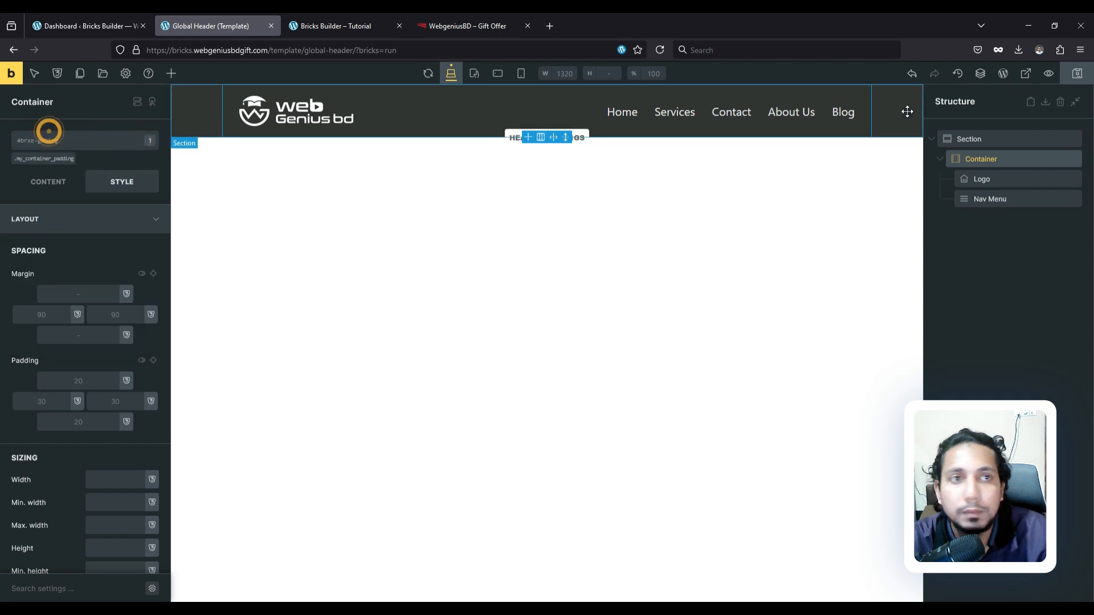
{"action": "left_click", "coordinate": [1071, 75]}
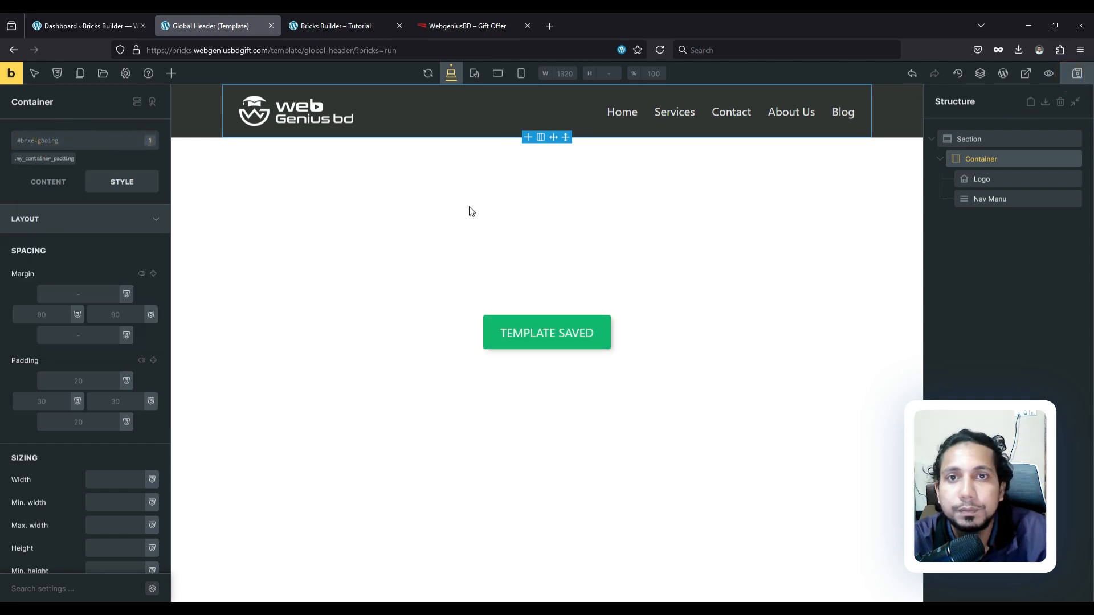
Recheck the saved header with the class applied at the tablet and mobile breakpoints, and return to desktop
{"action": "left_click", "coordinate": [477, 75]}
{"action": "left_click", "coordinate": [497, 75]}
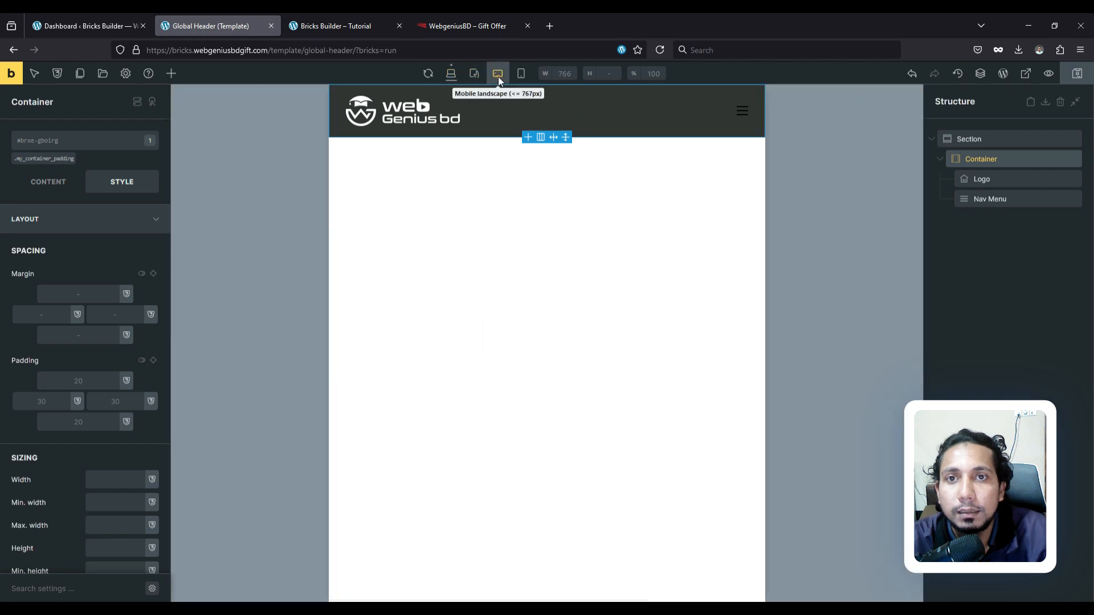
{"action": "left_click", "coordinate": [521, 75]}
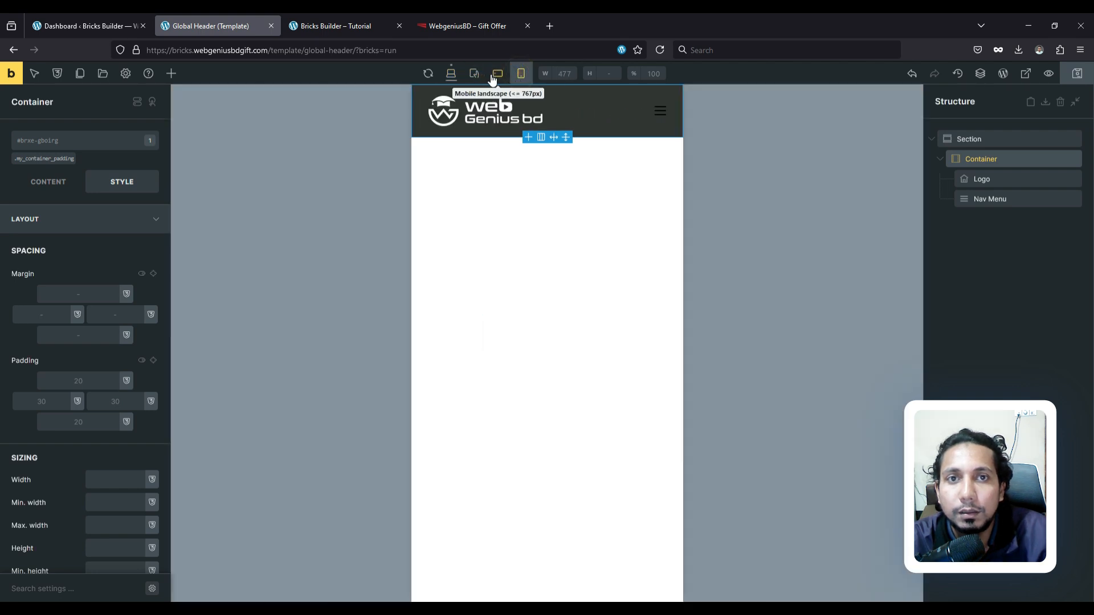
{"action": "left_click", "coordinate": [474, 74]}
{"action": "left_click", "coordinate": [451, 75]}
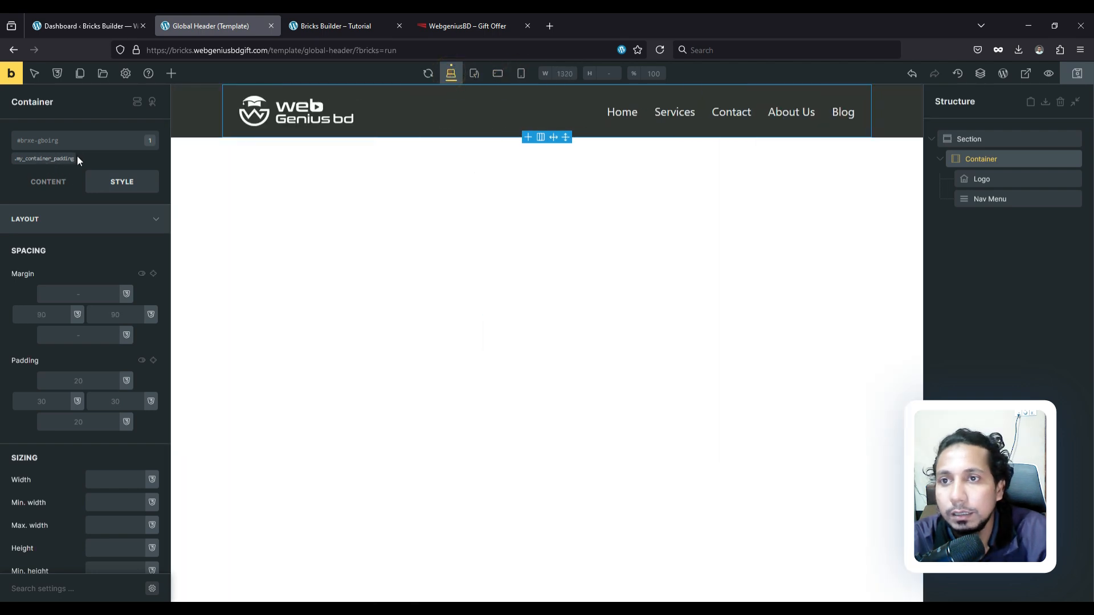
Remove the my_container_padding class from the Container and compare the header's edge spacing at the tablet, mobile and desktop breakpoints
{"action": "left_click", "coordinate": [76, 154]}
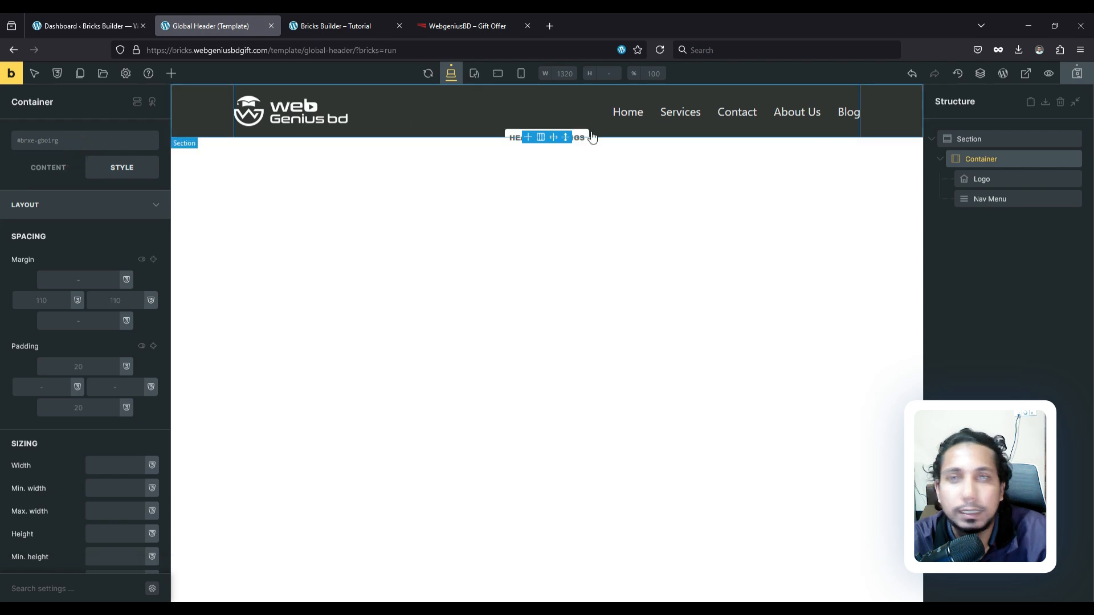
{"action": "left_click", "coordinate": [474, 74]}
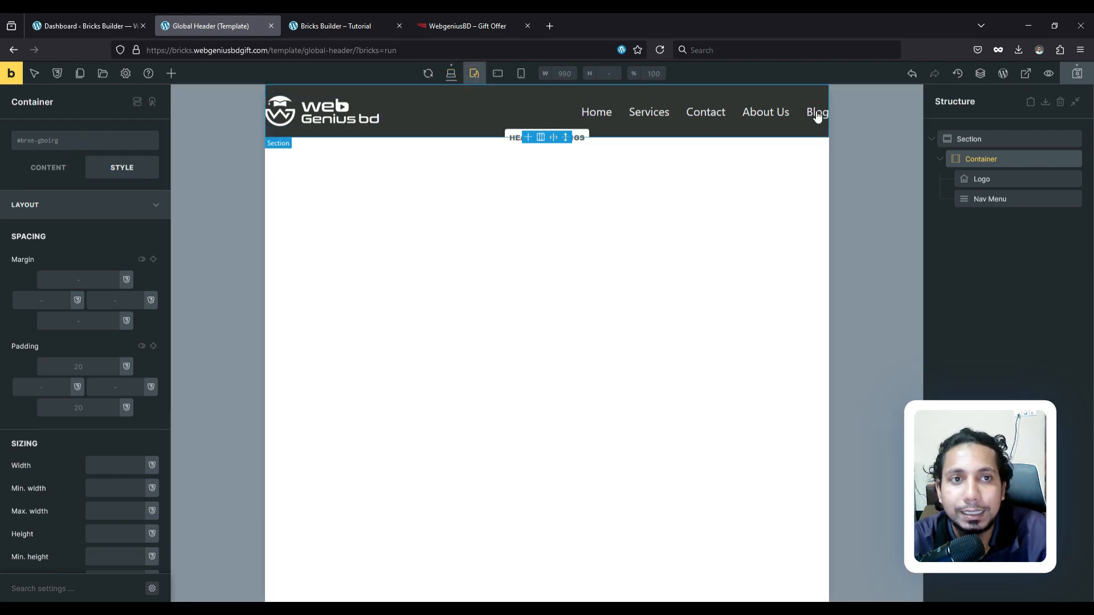
{"action": "left_click", "coordinate": [498, 74]}
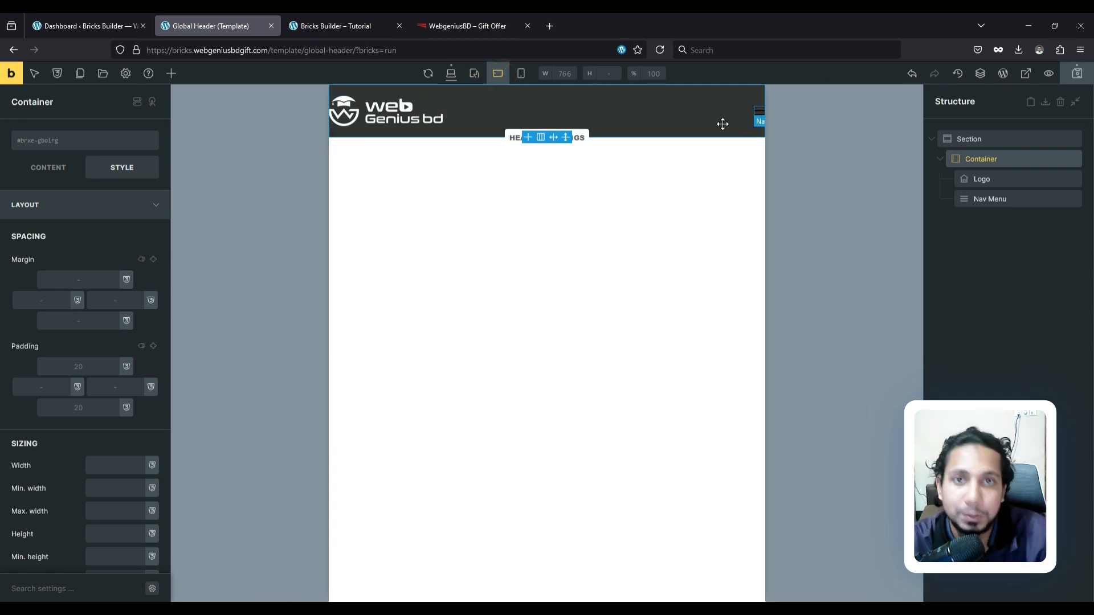
{"action": "left_click", "coordinate": [521, 74]}
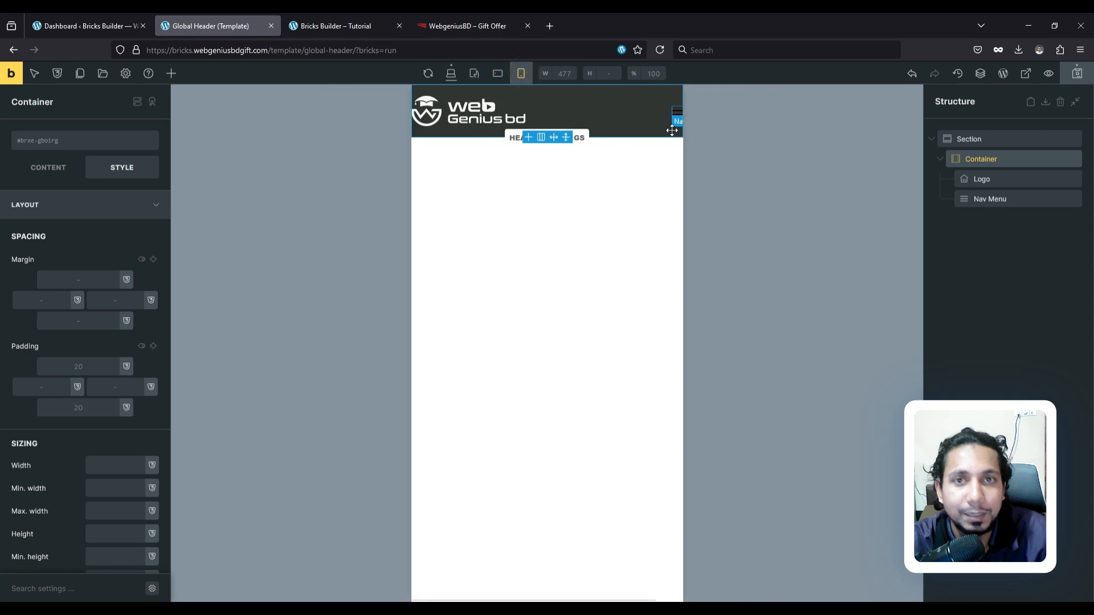
{"action": "left_click", "coordinate": [450, 74]}
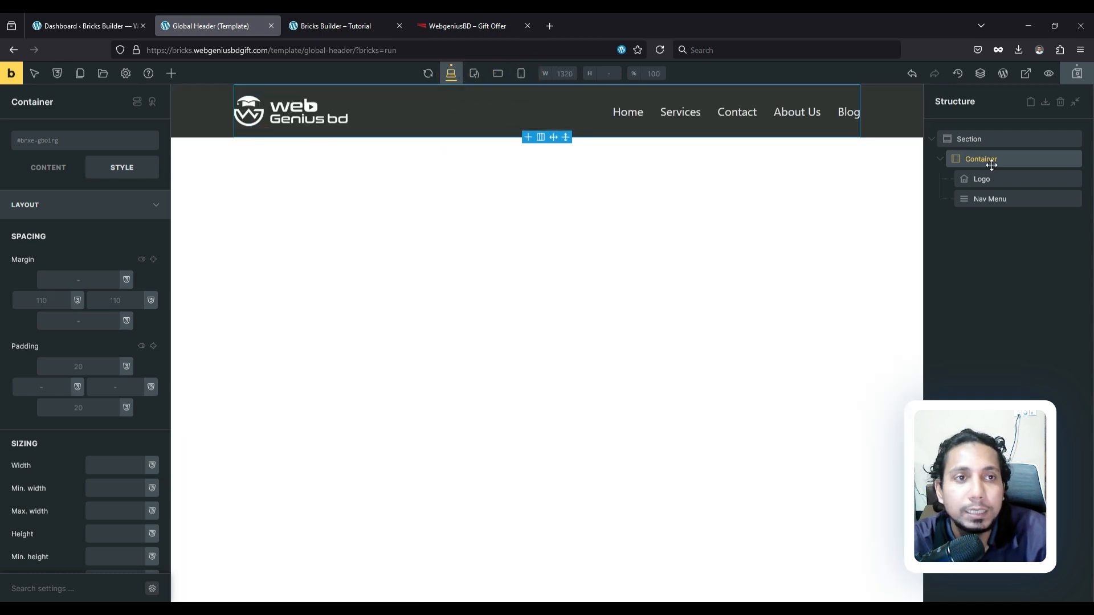
Apply the my_container_padding class to the header Container again and compare the header at the tablet, mobile and desktop breakpoints
{"action": "left_click", "coordinate": [42, 140]}
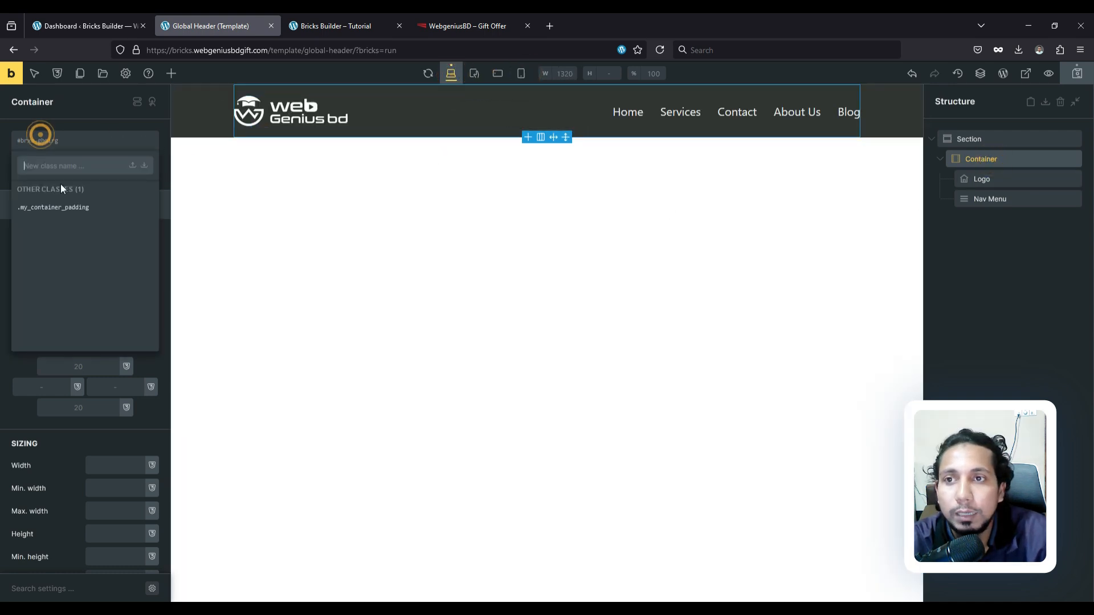
{"action": "left_click", "coordinate": [59, 209]}
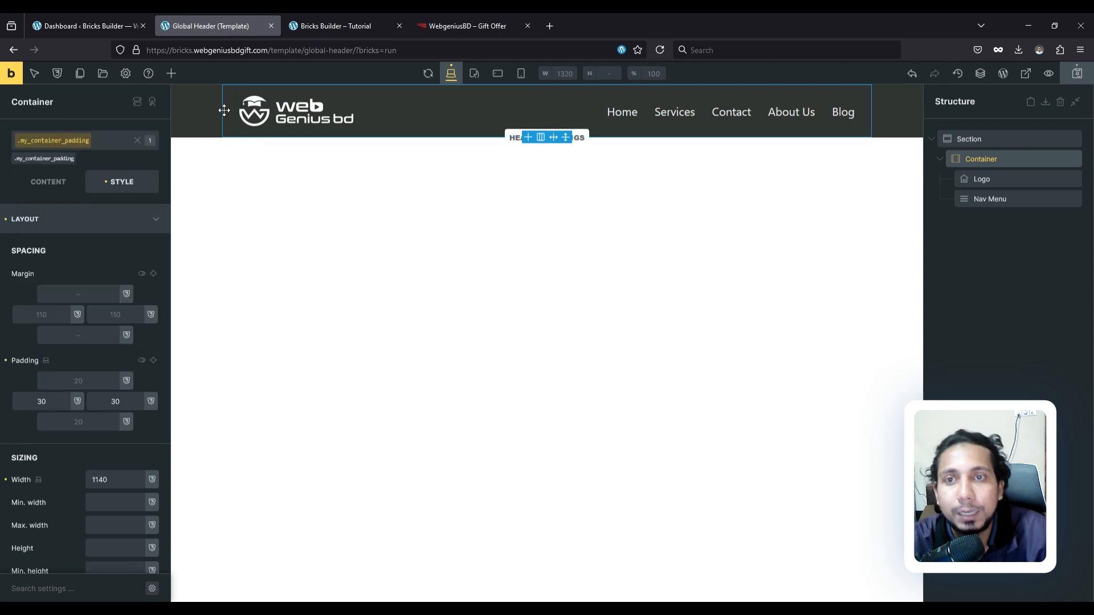
{"action": "left_click", "coordinate": [475, 74]}
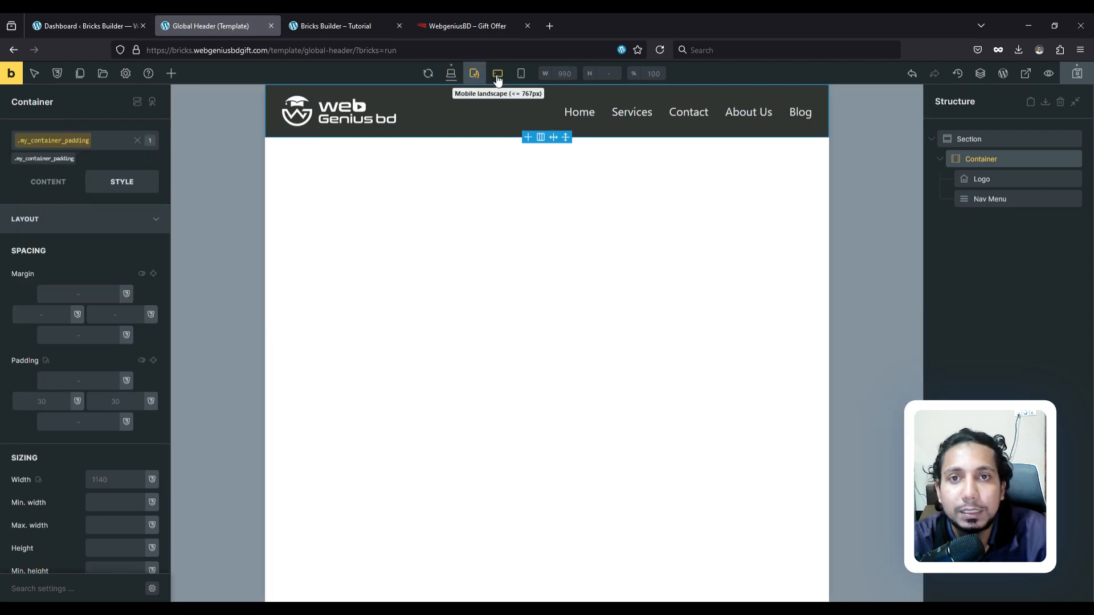
{"action": "left_click", "coordinate": [497, 75]}
{"action": "left_click", "coordinate": [521, 74]}
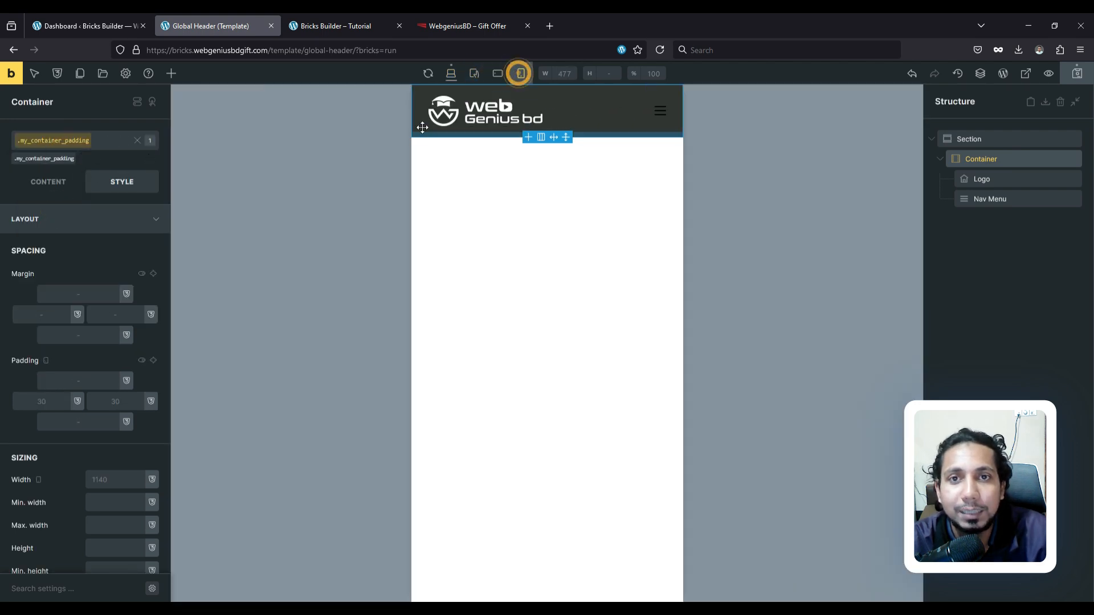
{"action": "left_click", "coordinate": [453, 75]}
{"action": "left_click", "coordinate": [474, 74]}
{"action": "left_click", "coordinate": [498, 75]}
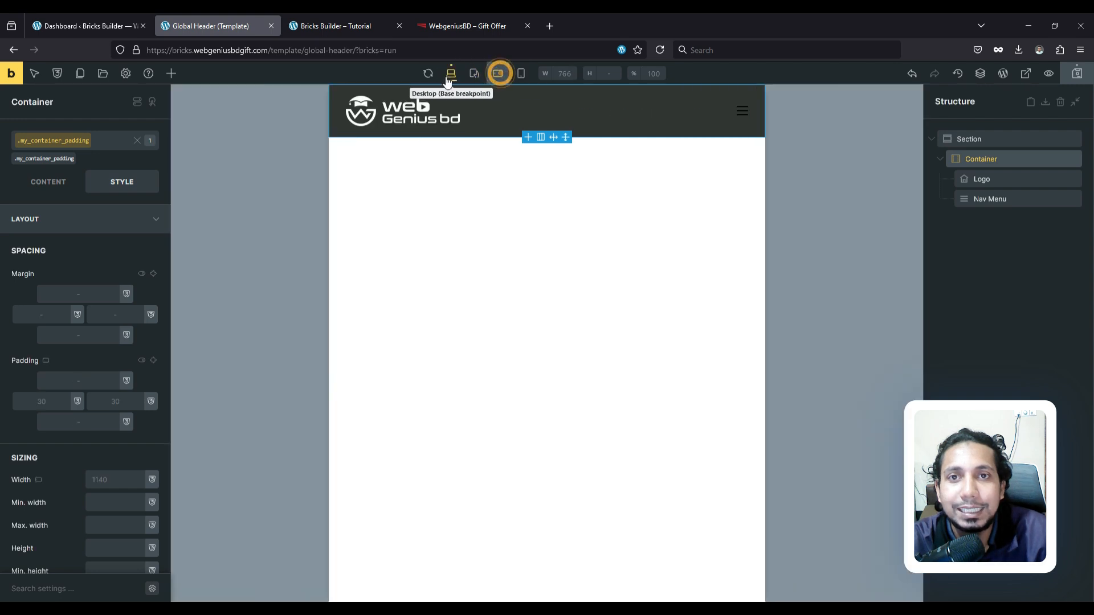
{"action": "left_click", "coordinate": [451, 74]}
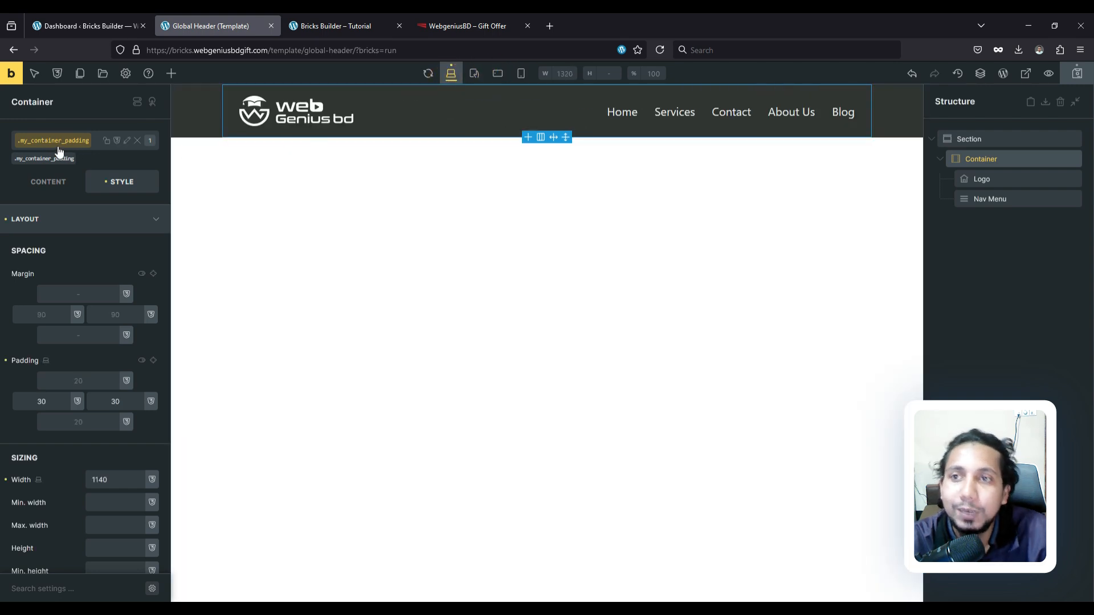
{"action": "left_click", "coordinate": [512, 218]}
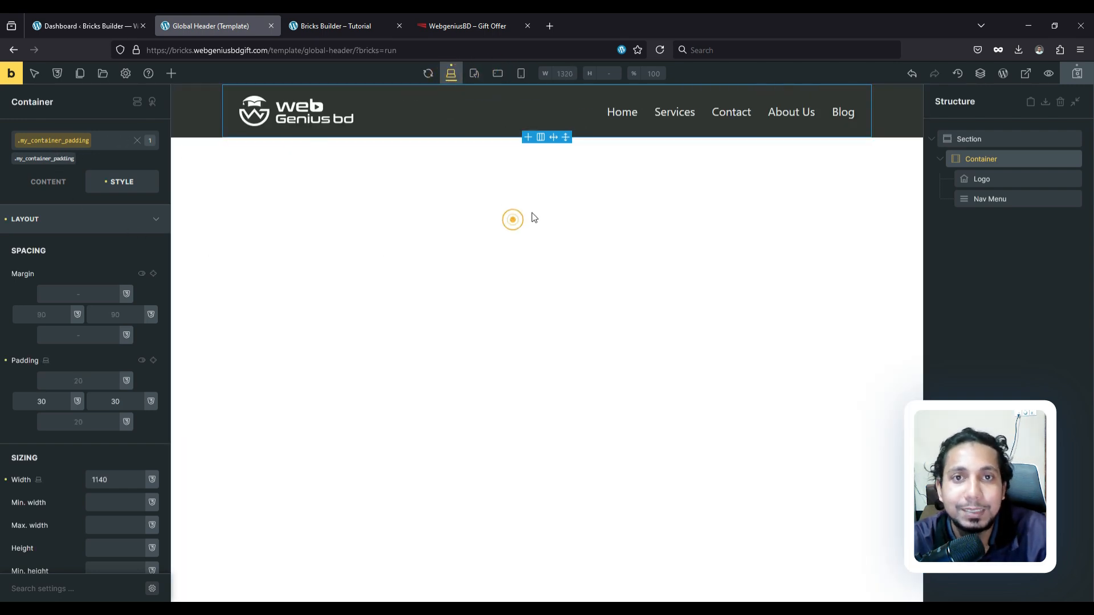
{"action": "mouse_move", "coordinate": [528, 143]}
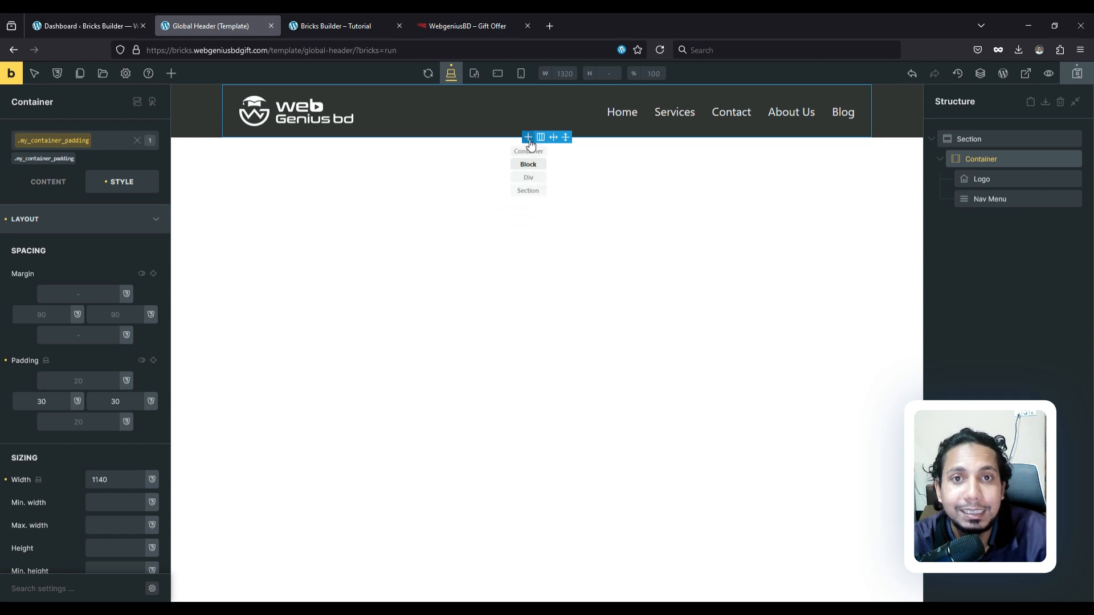
{"action": "left_click", "coordinate": [529, 140]}
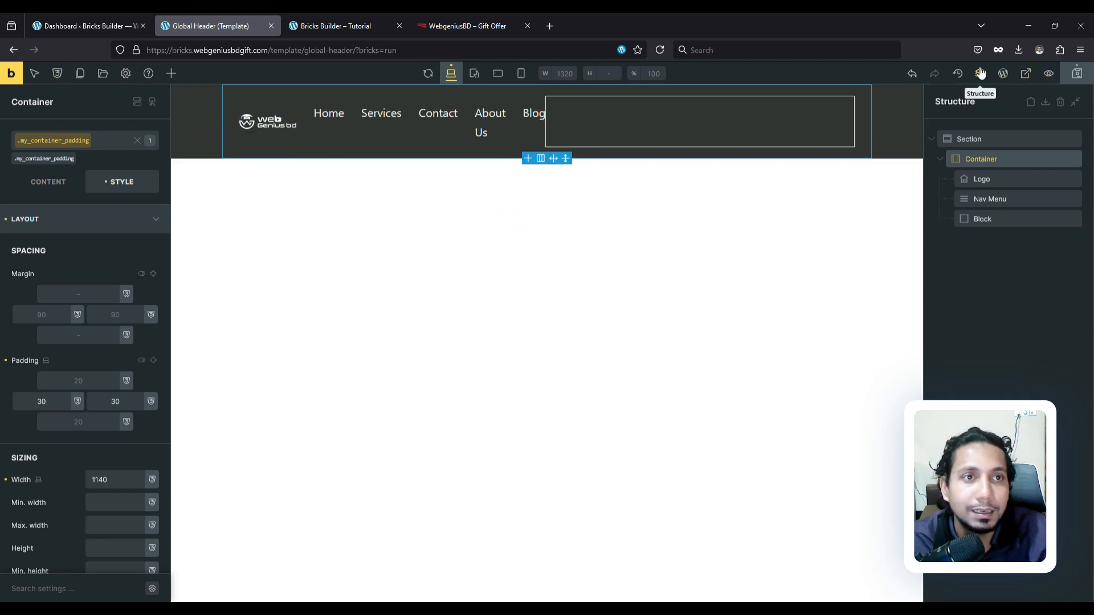
{"action": "left_click", "coordinate": [913, 75]}
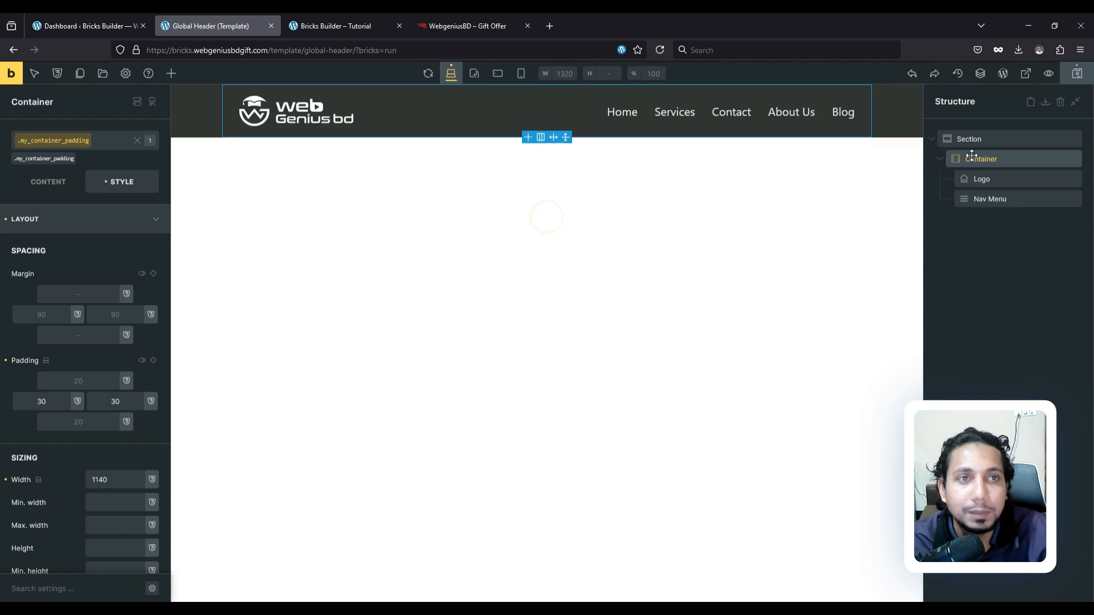
Collapse the header Section in the structure and add a second Section with its own Container below it
{"action": "left_click", "coordinate": [171, 73]}
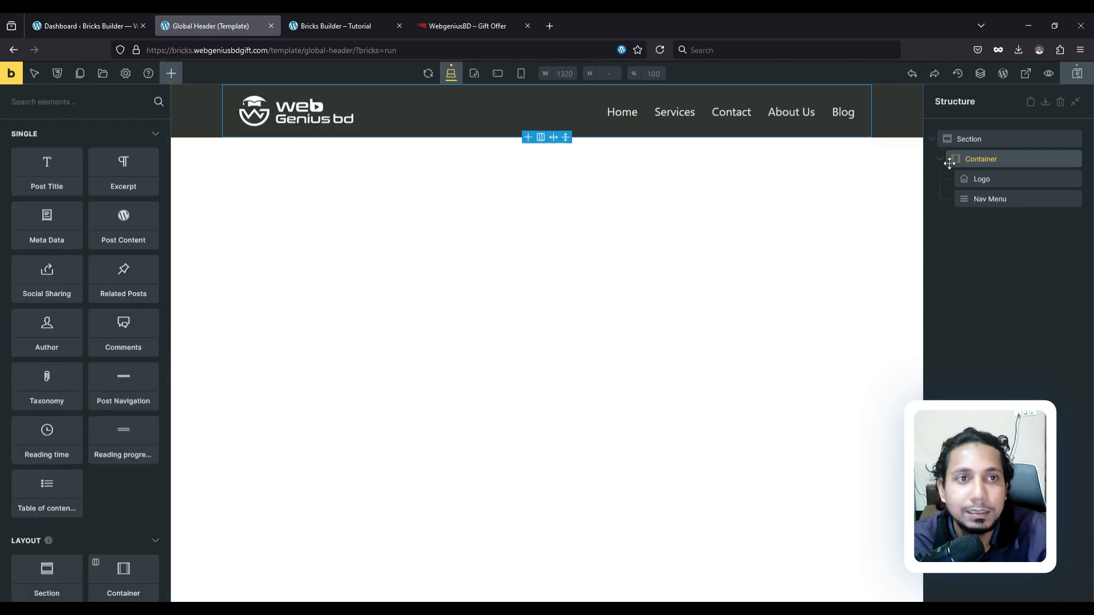
{"action": "left_click", "coordinate": [938, 142]}
{"action": "left_click", "coordinate": [931, 139]}
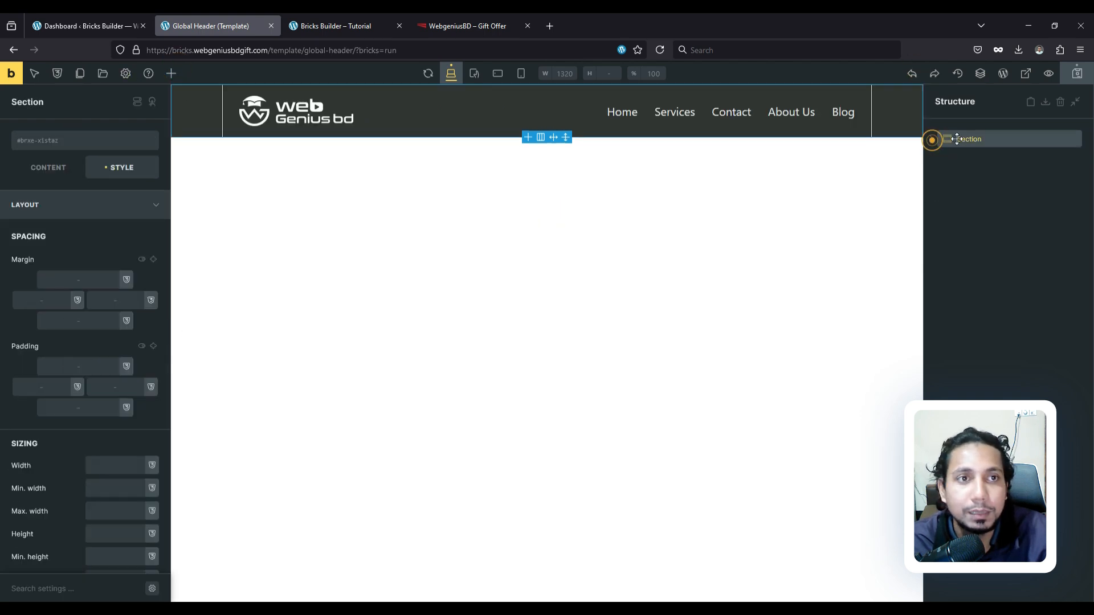
{"action": "left_click", "coordinate": [963, 203]}
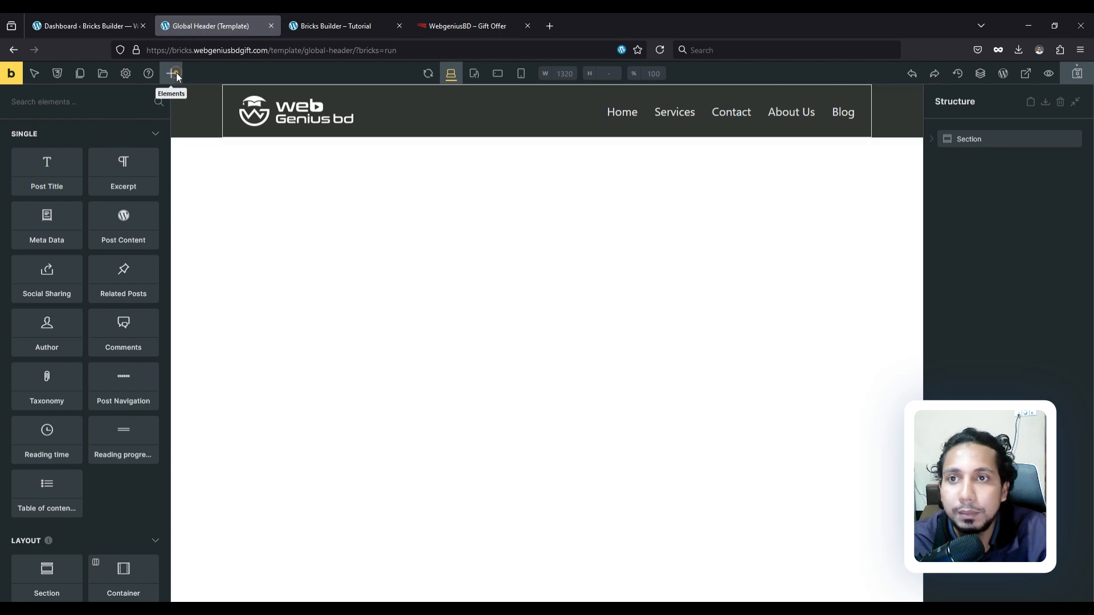
{"action": "left_click", "coordinate": [171, 73]}
{"action": "left_click", "coordinate": [54, 133]}
{"action": "left_click", "coordinate": [47, 199]}
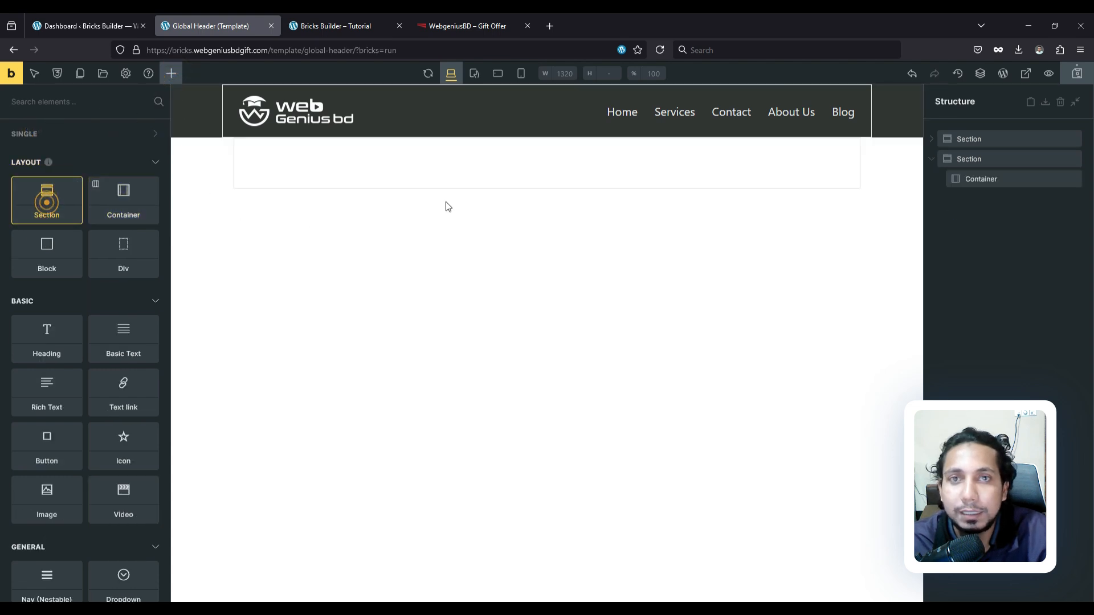
Apply the my_container_padding class to the Container of the second Section
{"action": "left_click", "coordinate": [960, 178]}
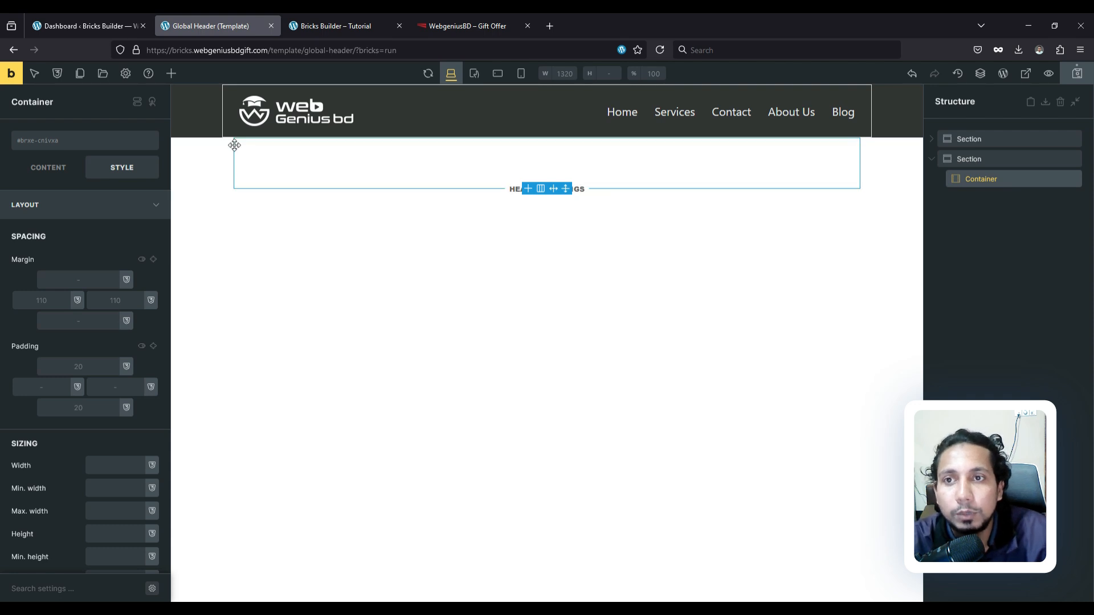
{"action": "left_click", "coordinate": [71, 148]}
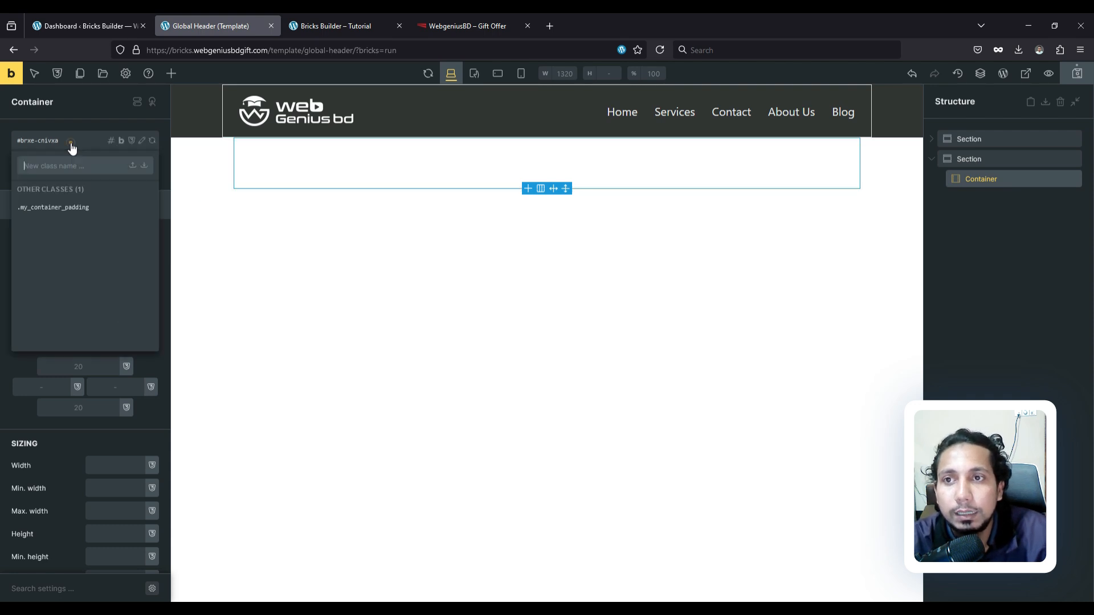
{"action": "left_click", "coordinate": [50, 207]}
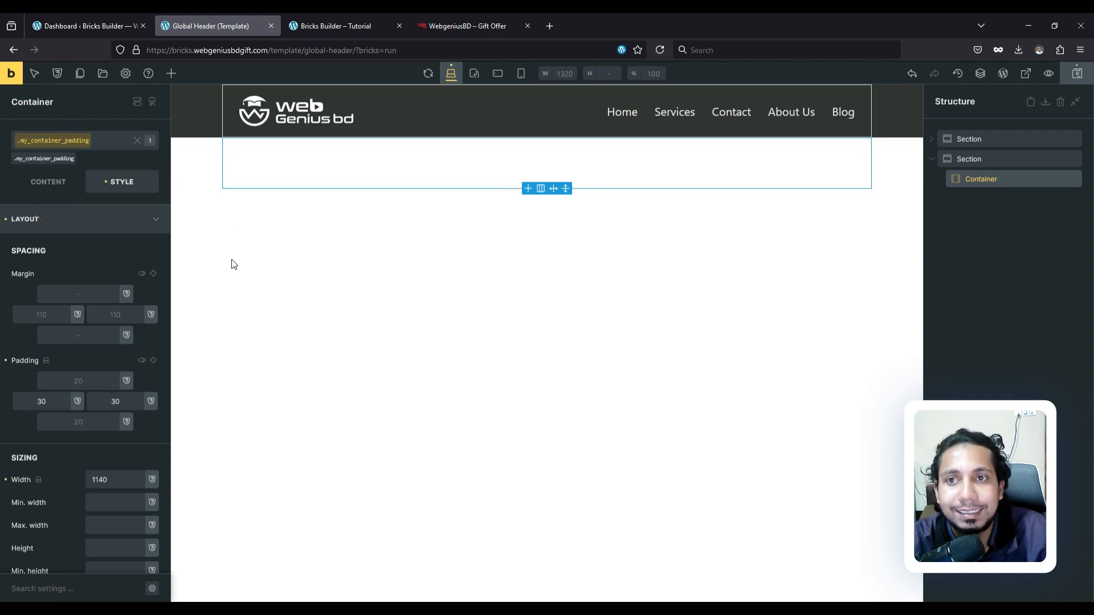
Add a Heading to the second Section's Container and place a Basic Text element above it
{"action": "left_click", "coordinate": [175, 74]}
{"action": "left_click_drag", "start_coordinate": [44, 342], "coordinate": [508, 162]}
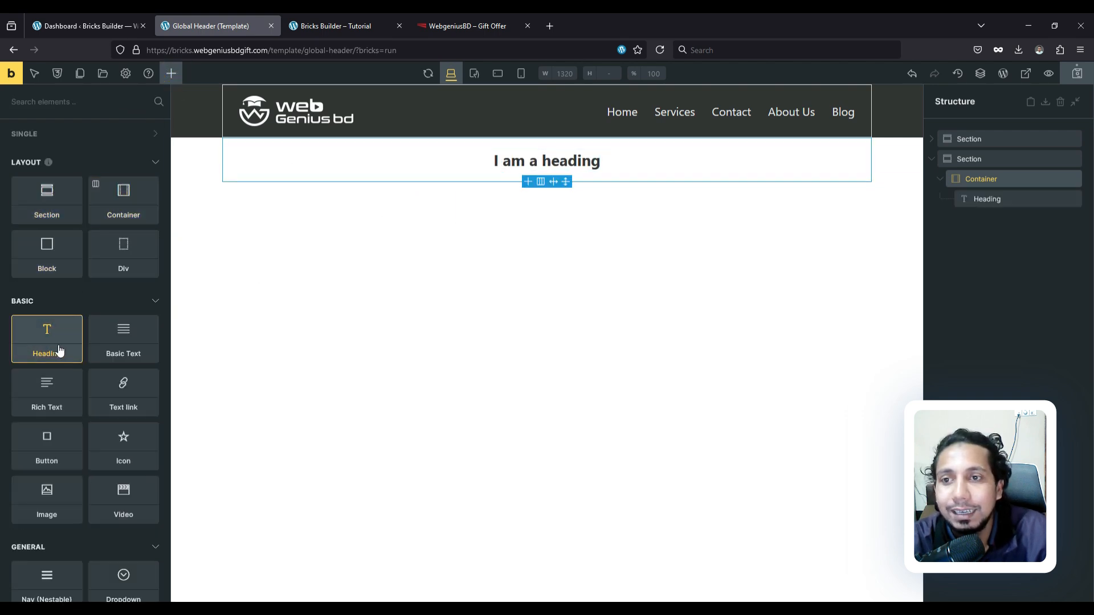
{"action": "left_click_drag", "start_coordinate": [117, 349], "coordinate": [401, 154]}
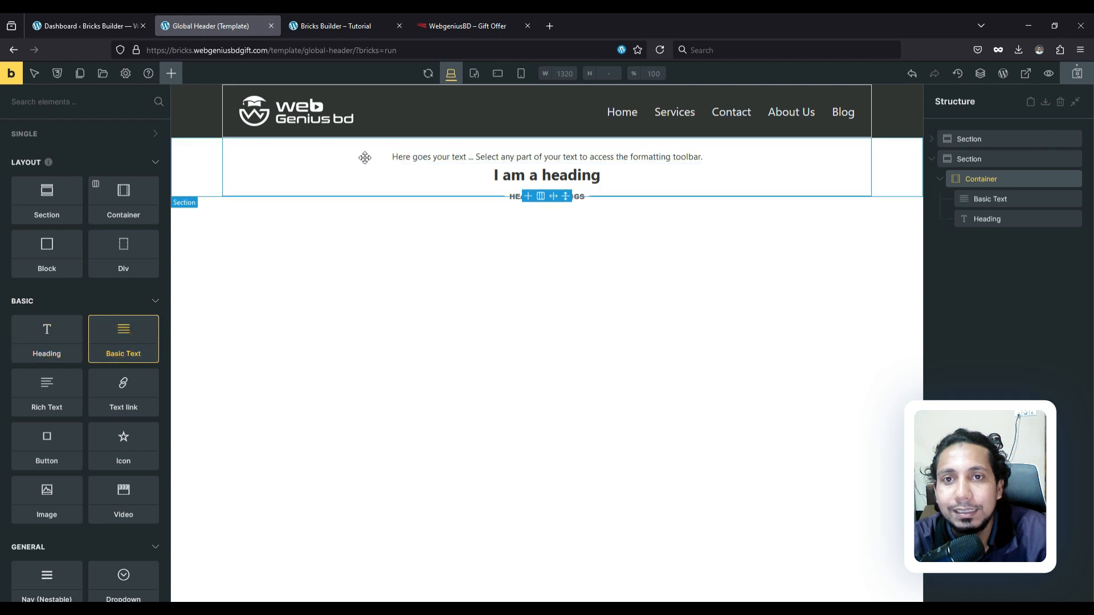
Try aligning the second Section's Container to the start with its Align self setting
{"action": "left_click", "coordinate": [999, 184]}
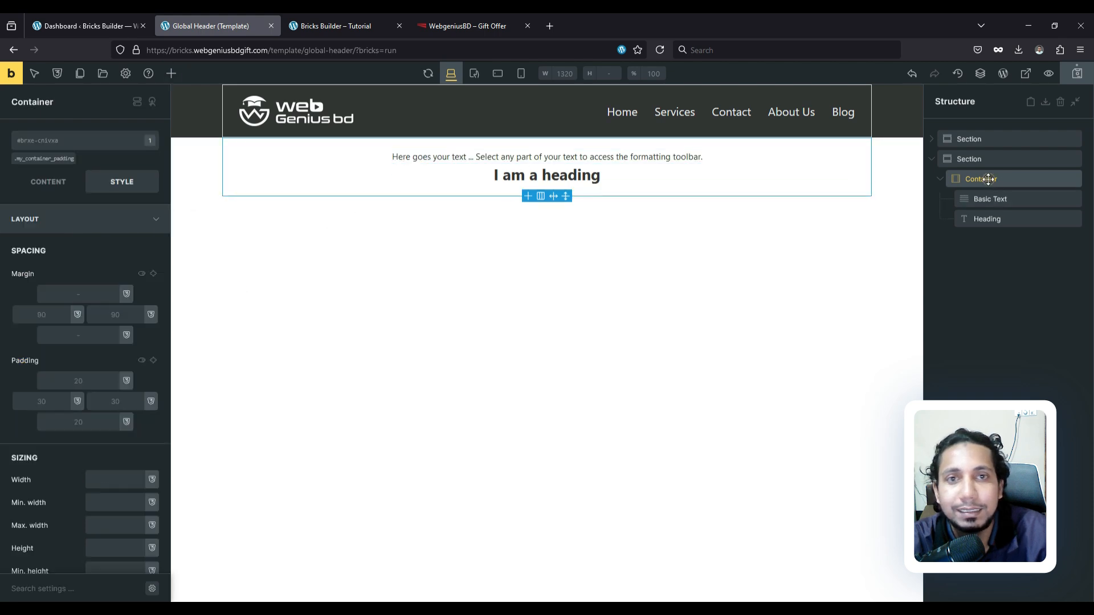
{"action": "scroll", "coordinate": [102, 354], "scroll_direction": "down", "scroll_amount": 4}
{"action": "scroll", "coordinate": [110, 360], "scroll_direction": "up", "scroll_amount": 8}
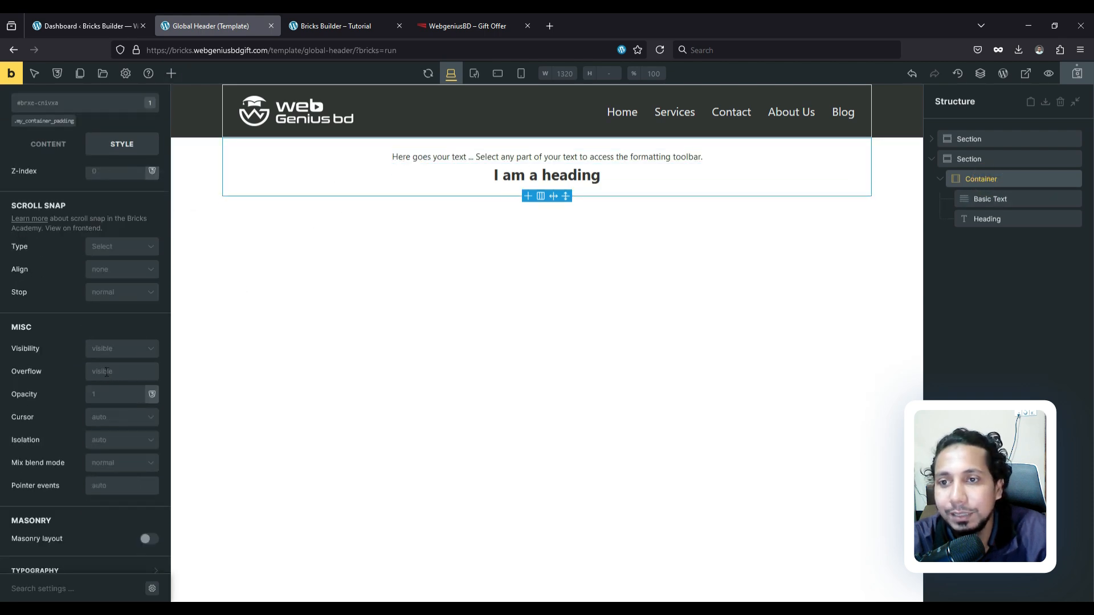
{"action": "left_click", "coordinate": [48, 182]}
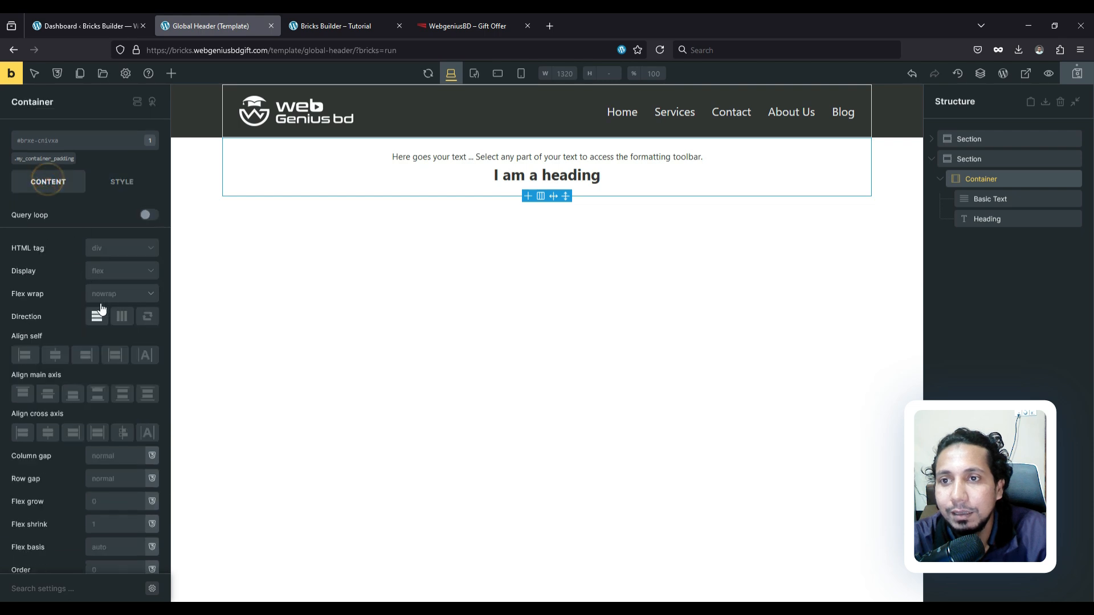
{"action": "left_click", "coordinate": [25, 355]}
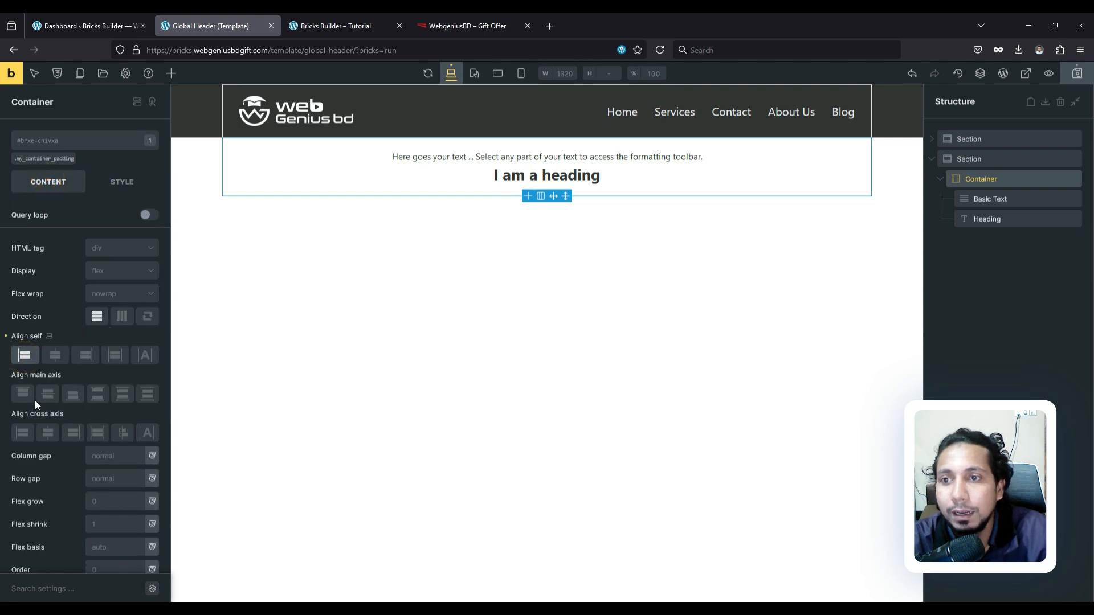
Set the Basic Text element's Align self to the start so it lines up with the Container's left padding
{"action": "left_click", "coordinate": [1014, 199]}
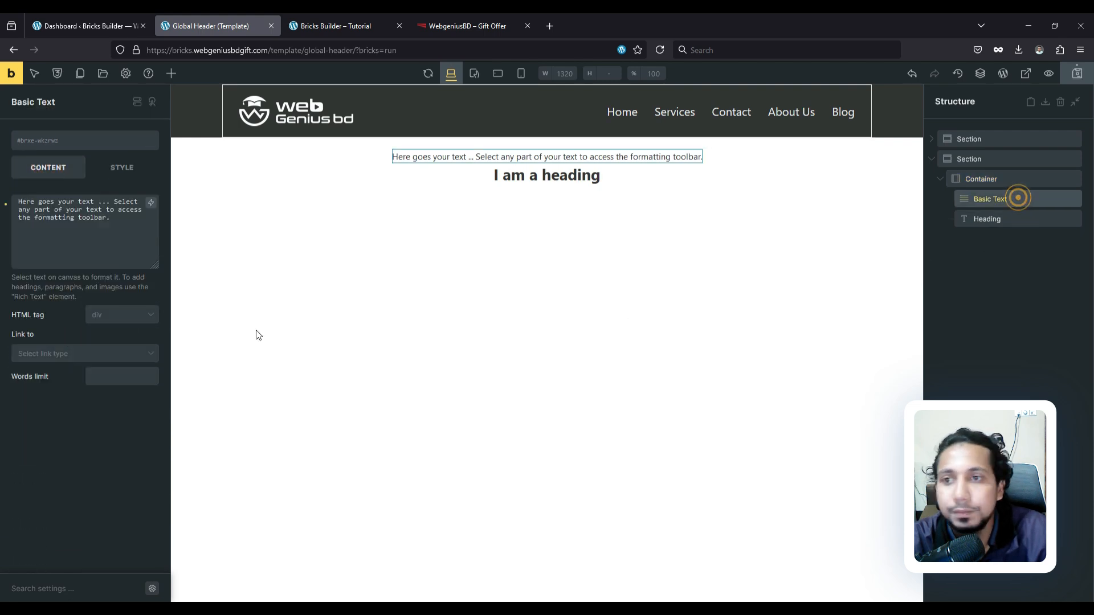
{"action": "left_click", "coordinate": [122, 167]}
{"action": "scroll", "coordinate": [63, 384], "scroll_direction": "down", "scroll_amount": 10}
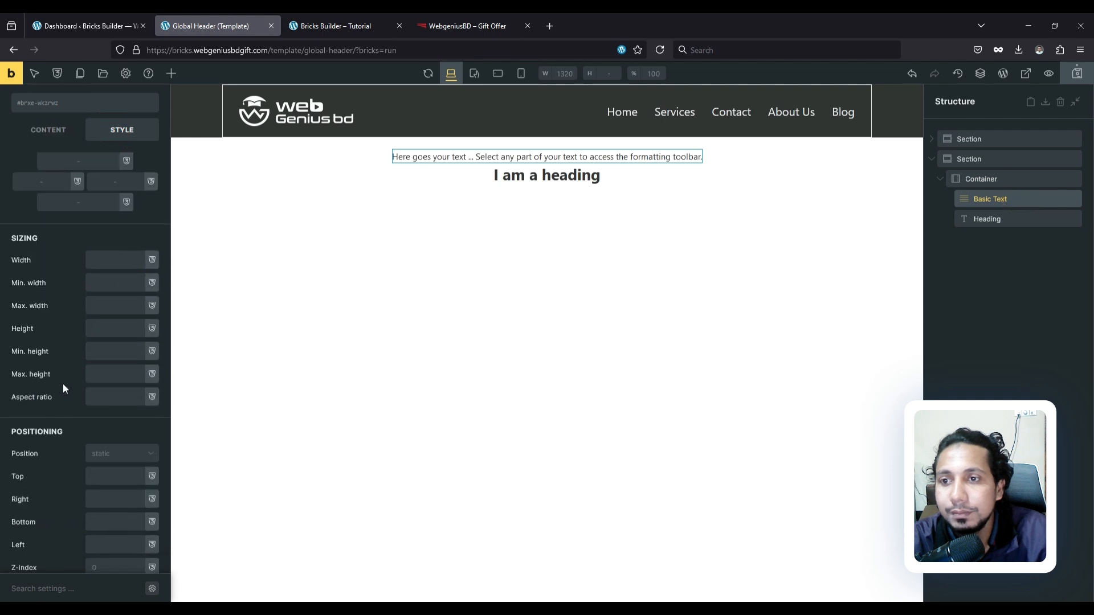
{"action": "scroll", "coordinate": [61, 382], "scroll_direction": "down", "scroll_amount": 7}
{"action": "left_click", "coordinate": [24, 269]}
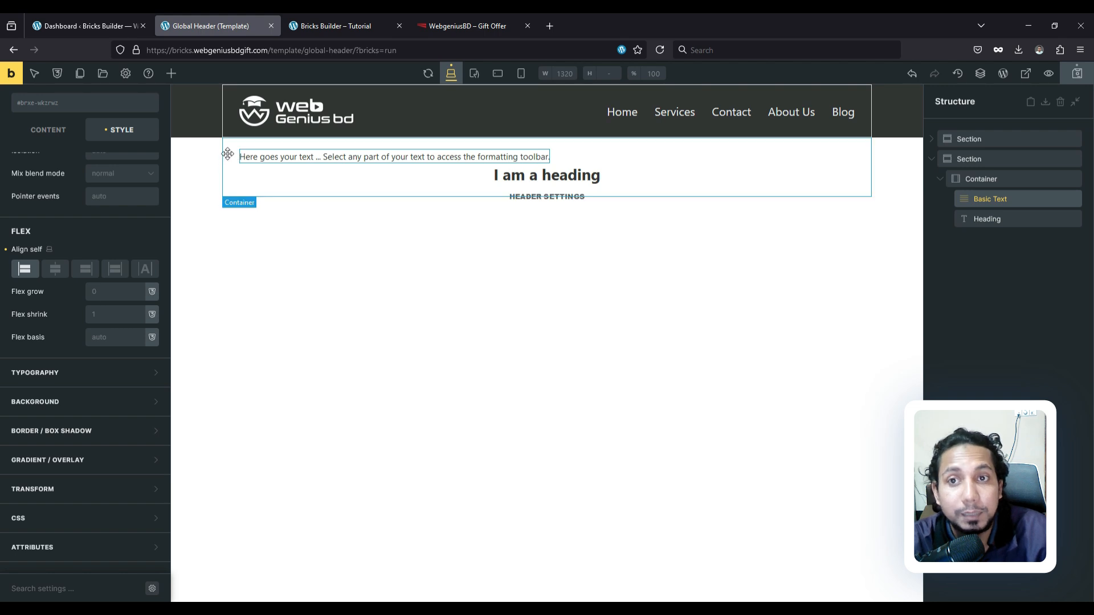
Delete the second Section along with its contents and save the header template
{"action": "right_click", "coordinate": [969, 179]}
{"action": "right_click", "coordinate": [947, 159]}
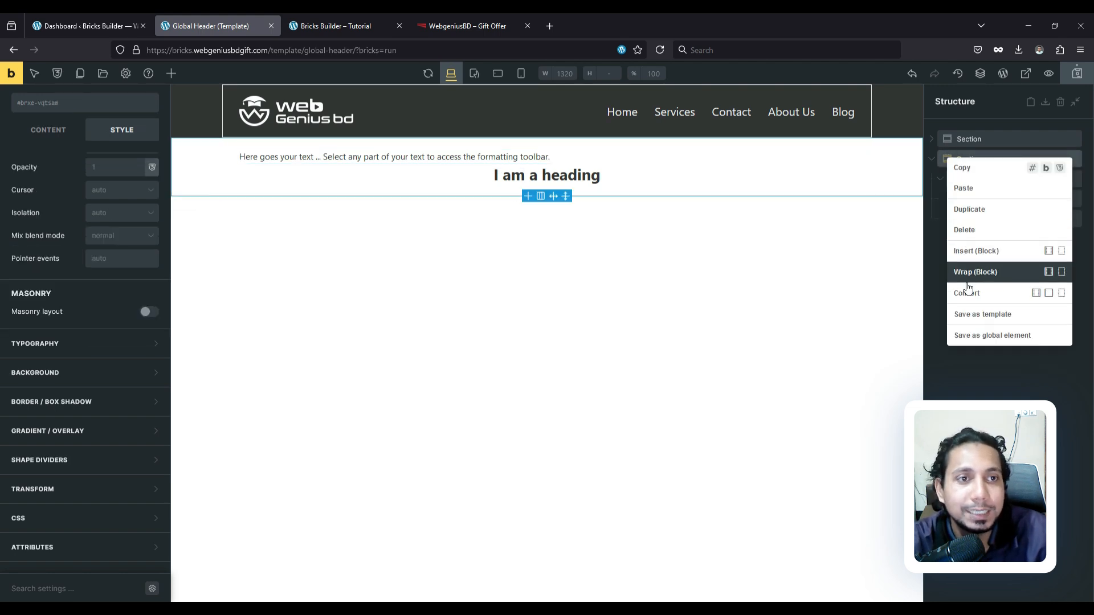
{"action": "left_click", "coordinate": [967, 233]}
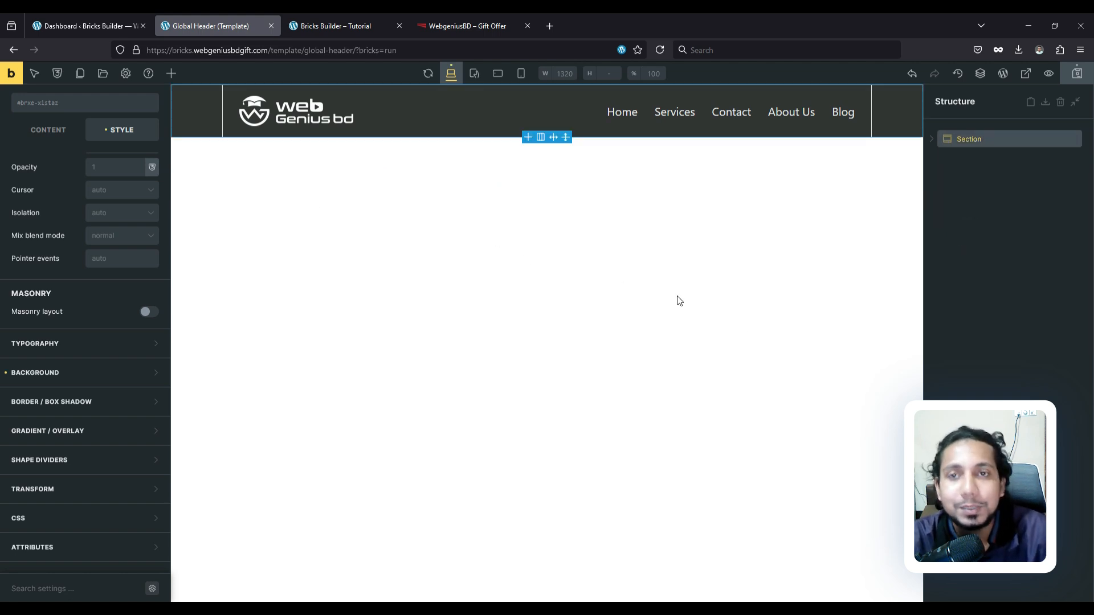
{"action": "left_click", "coordinate": [1076, 73]}
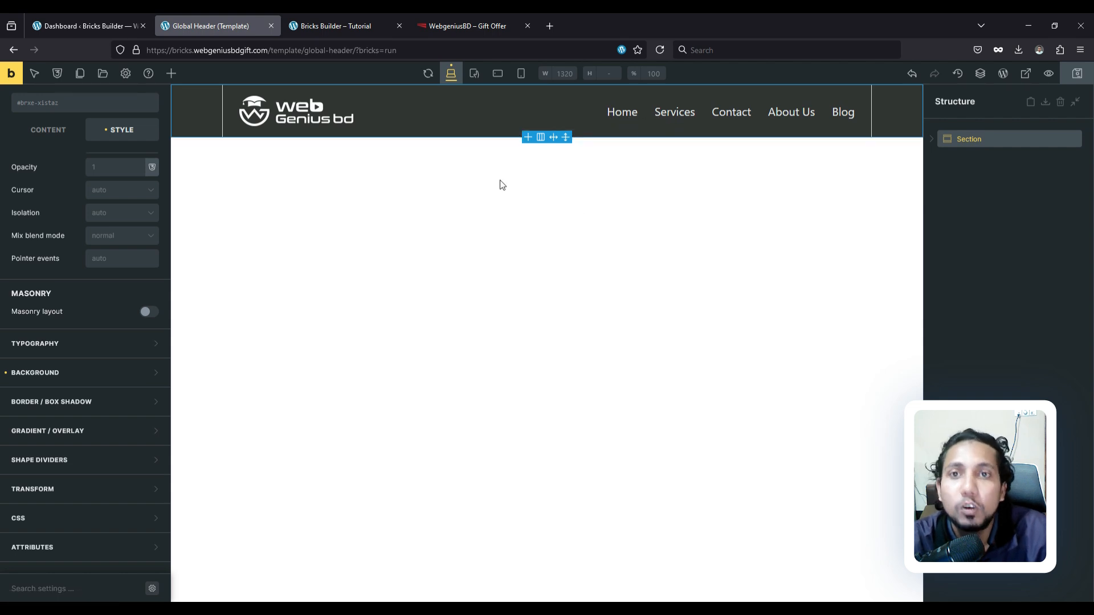
Open the Nav Menu's top-level content settings and switch them to the :hover pseudo-class
{"action": "left_click", "coordinate": [932, 139]}
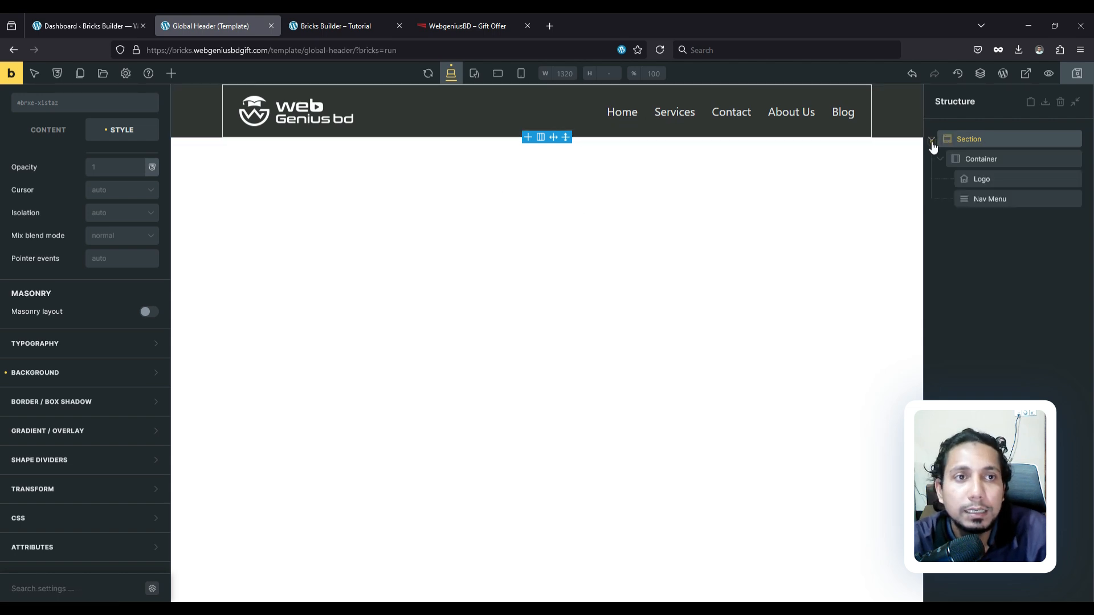
{"action": "left_click", "coordinate": [983, 199]}
{"action": "left_click", "coordinate": [49, 131]}
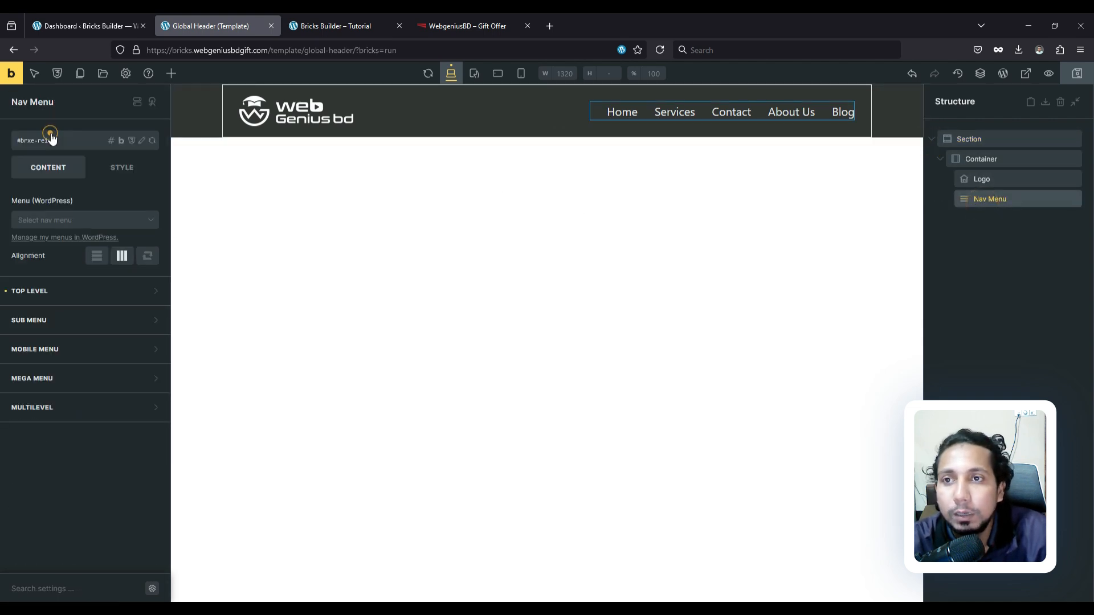
{"action": "left_click", "coordinate": [60, 294]}
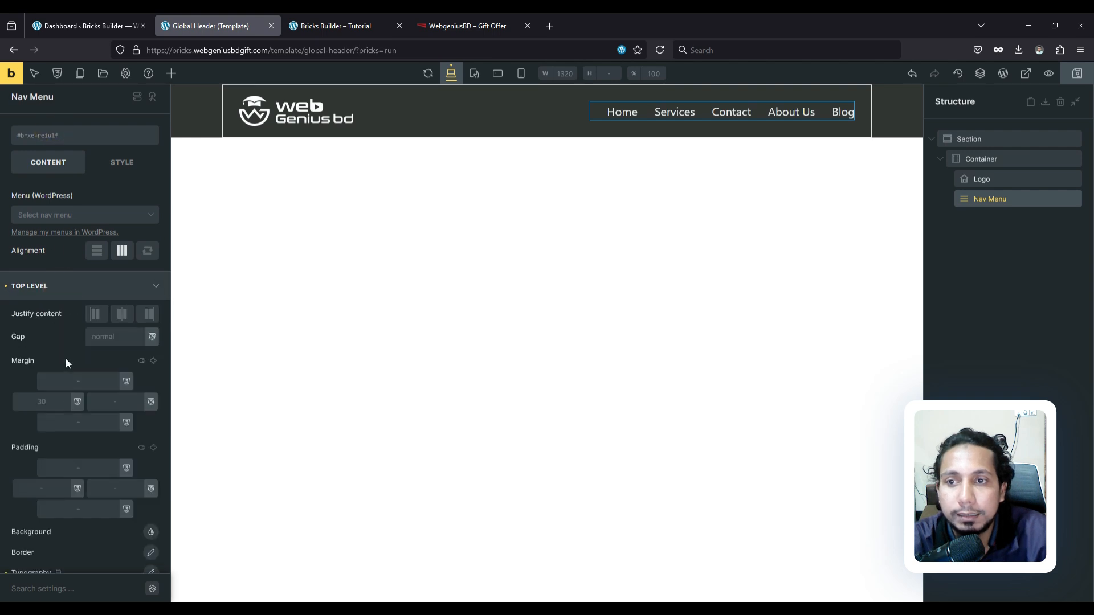
{"action": "scroll", "coordinate": [34, 319], "scroll_direction": "down", "scroll_amount": 5}
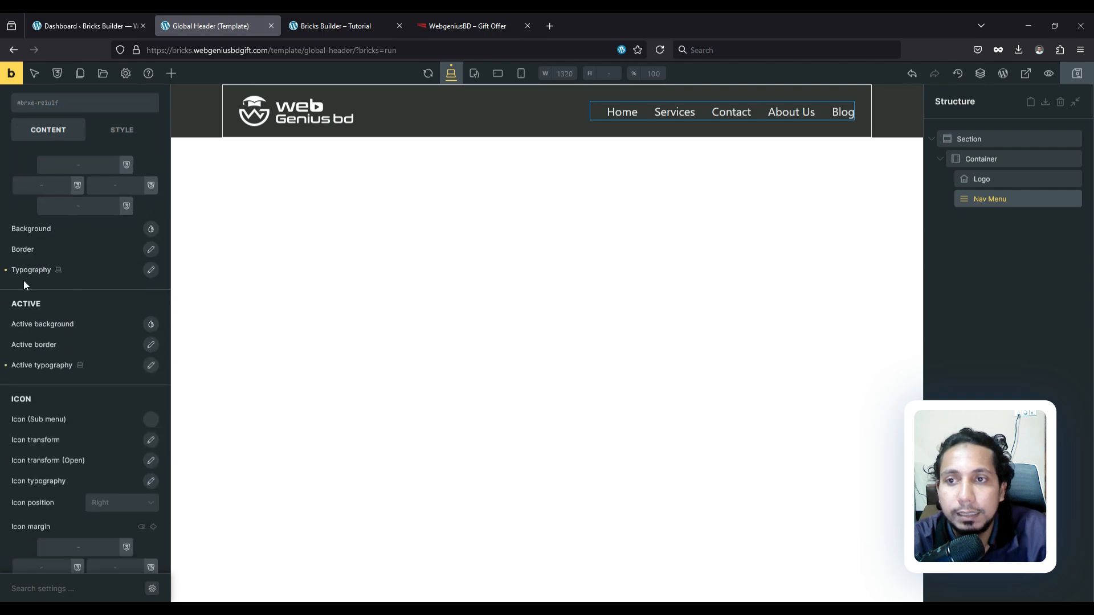
{"action": "left_click", "coordinate": [35, 76]}
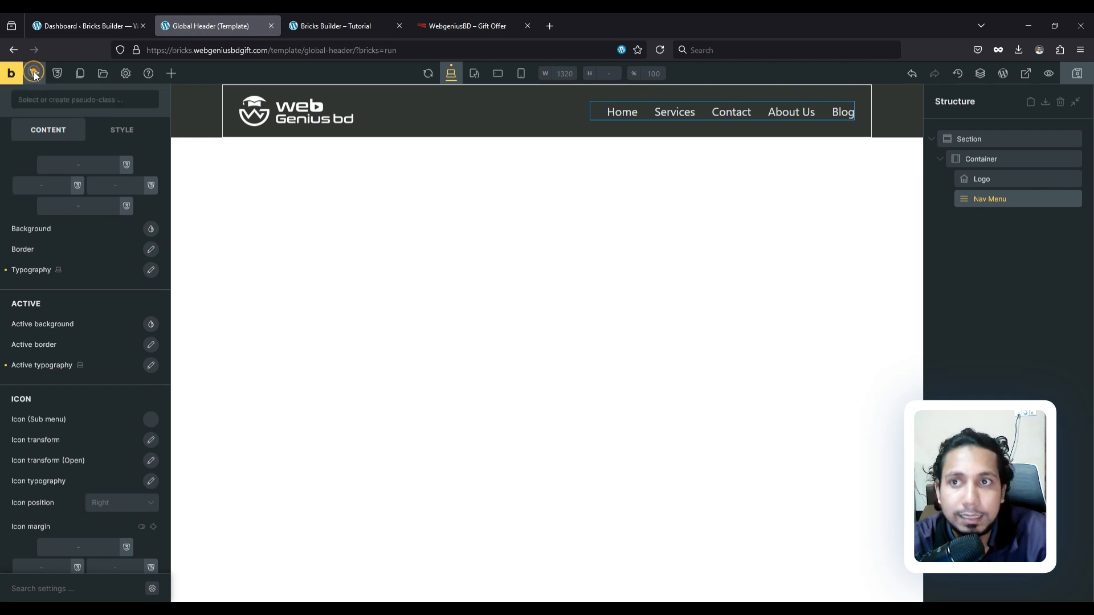
{"action": "left_click", "coordinate": [57, 100]}
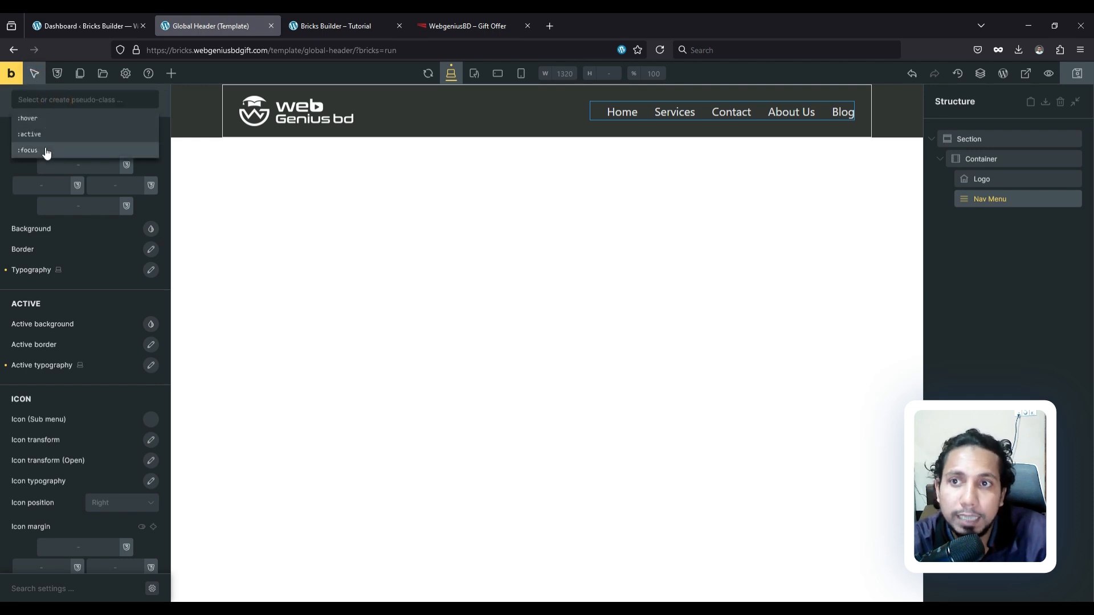
{"action": "left_click", "coordinate": [48, 123]}
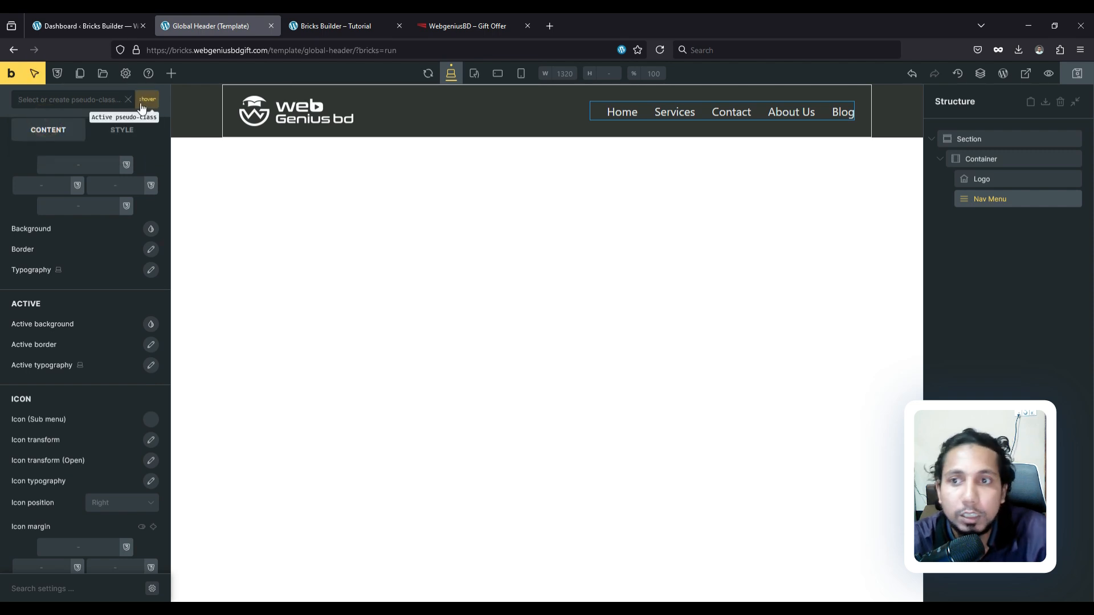
Set the hover typography color of the top-level menu items to orange #e67e22 and save the template
{"action": "scroll", "coordinate": [29, 227], "scroll_direction": "up", "scroll_amount": 2}
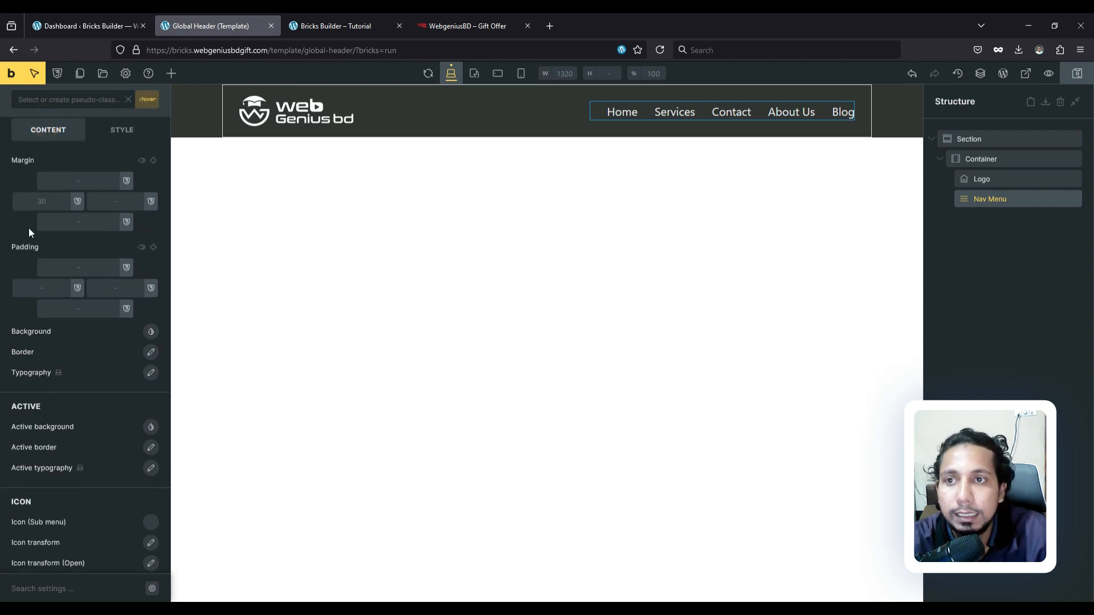
{"action": "scroll", "coordinate": [29, 256], "scroll_direction": "down", "scroll_amount": 2}
{"action": "left_click", "coordinate": [150, 270]}
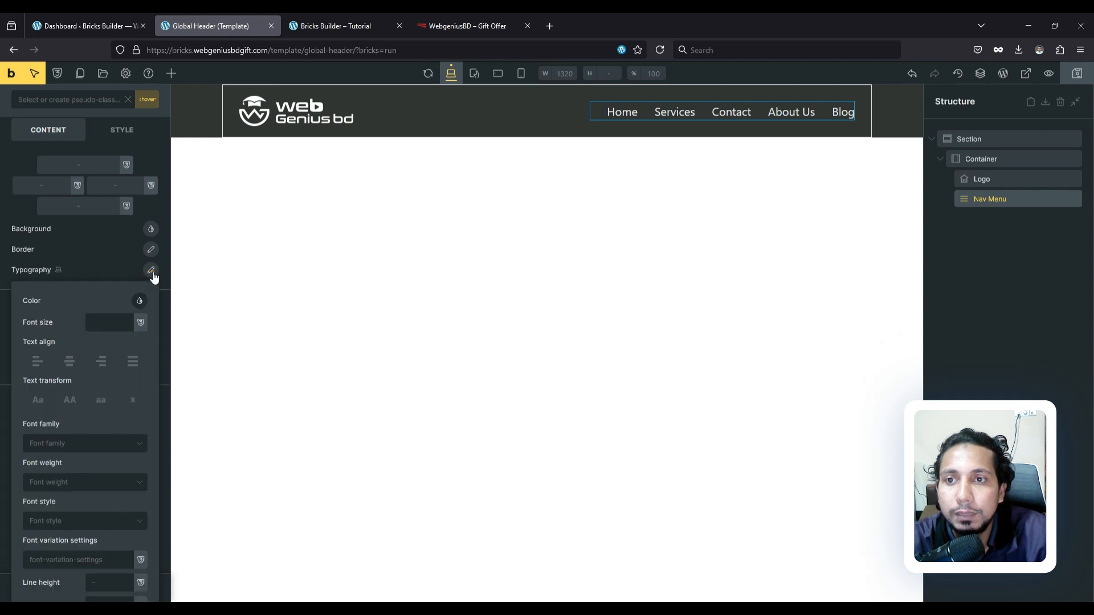
{"action": "left_click", "coordinate": [140, 301]}
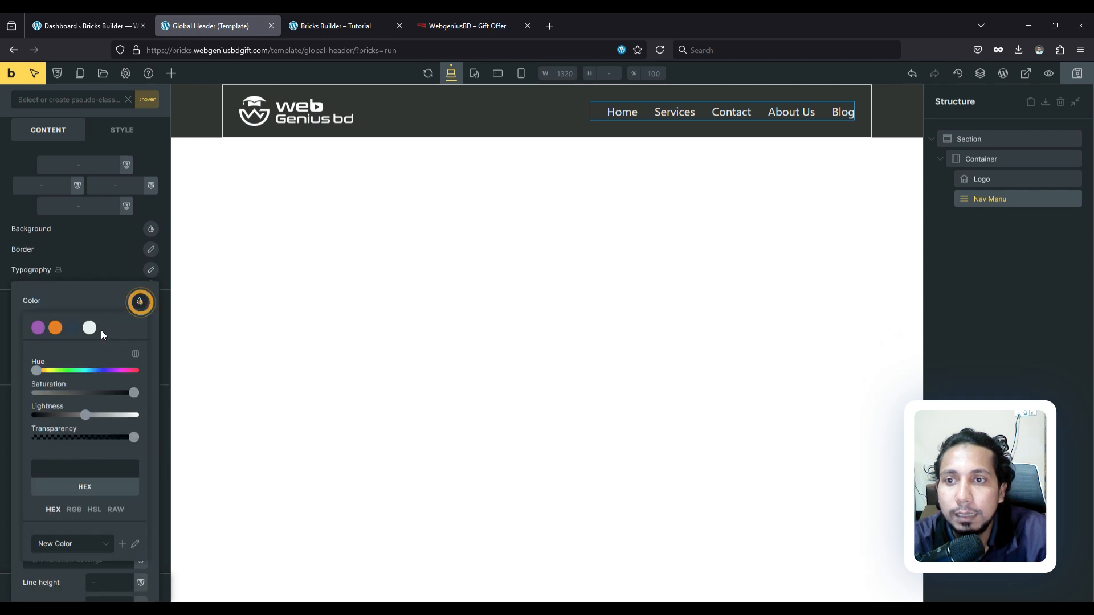
{"action": "left_click", "coordinate": [54, 329]}
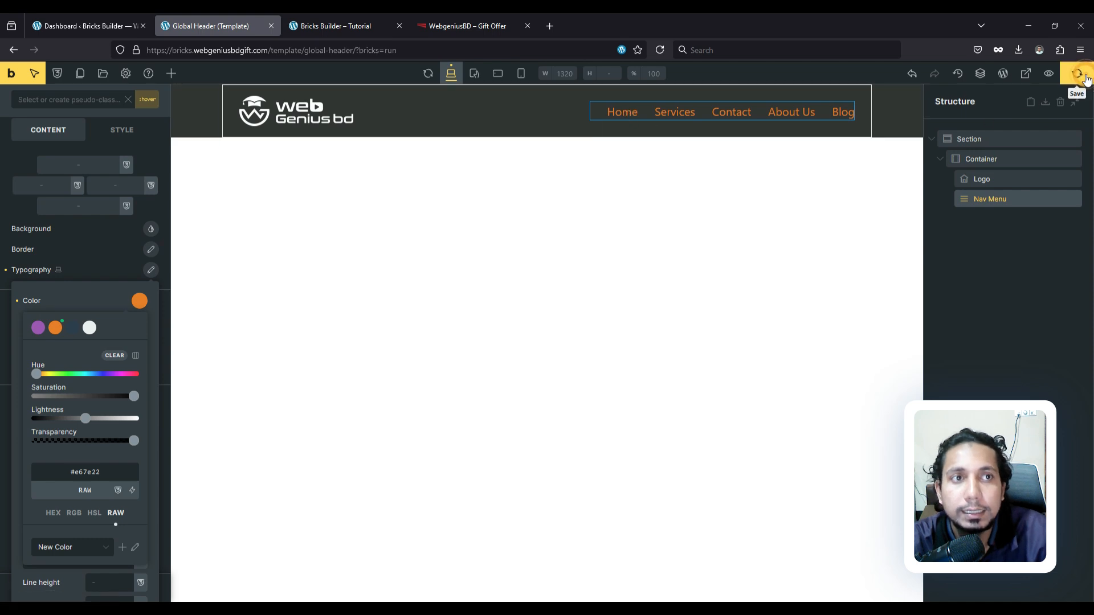
{"action": "left_click", "coordinate": [1076, 73]}
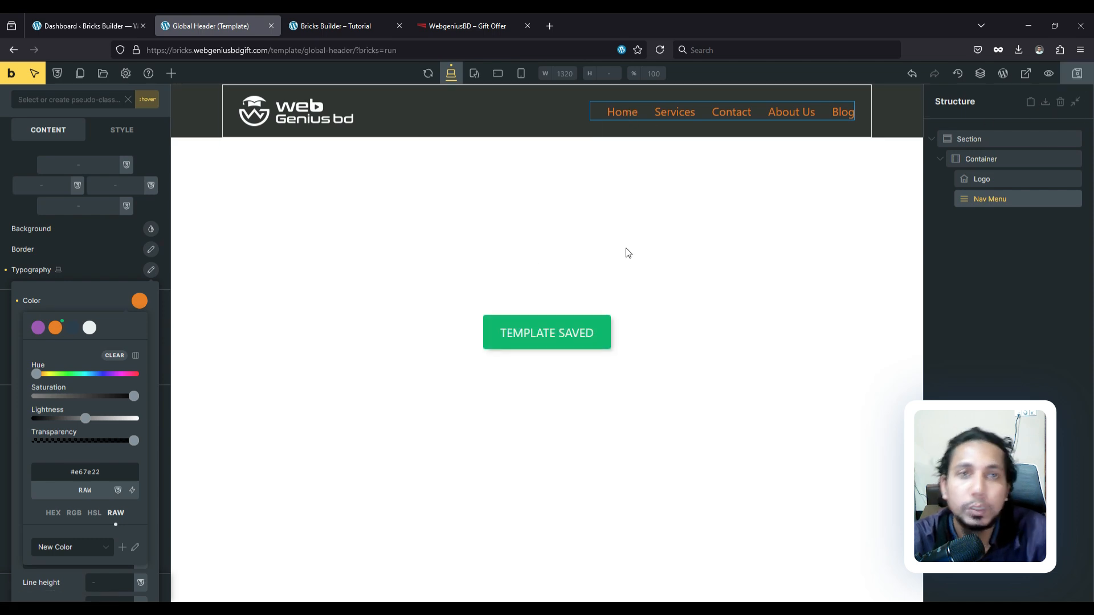
Examine how the header behaves while the WebgeniusBD demo page is scrolled, and return to the Global Header template
{"action": "left_click", "coordinate": [469, 27]}
{"action": "scroll", "coordinate": [528, 319], "scroll_direction": "down", "scroll_amount": 3}
{"action": "scroll", "coordinate": [528, 308], "scroll_direction": "down", "scroll_amount": 4}
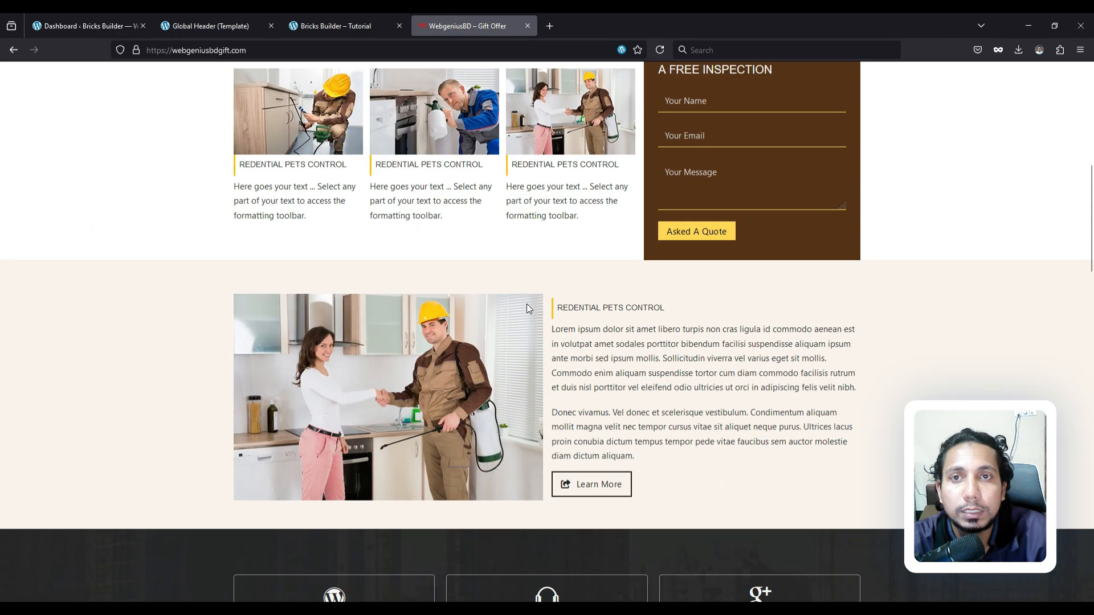
{"action": "scroll", "coordinate": [527, 308], "scroll_direction": "up", "scroll_amount": 2}
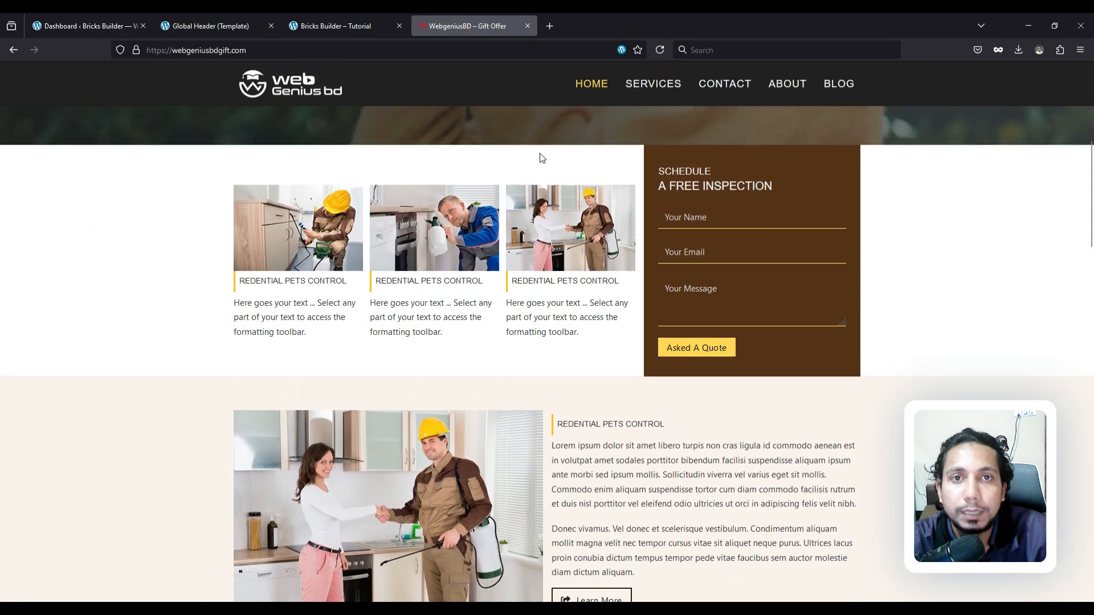
{"action": "scroll", "coordinate": [518, 159], "scroll_direction": "up", "scroll_amount": 6}
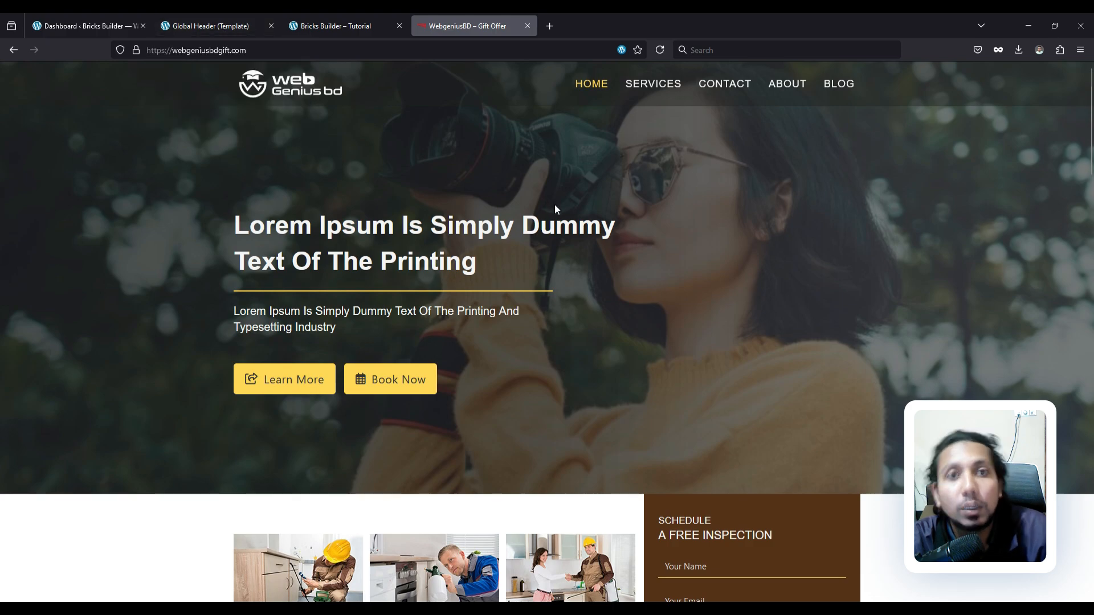
{"action": "scroll", "coordinate": [555, 204], "scroll_direction": "down", "scroll_amount": 10}
{"action": "scroll", "coordinate": [569, 195], "scroll_direction": "up", "scroll_amount": 7}
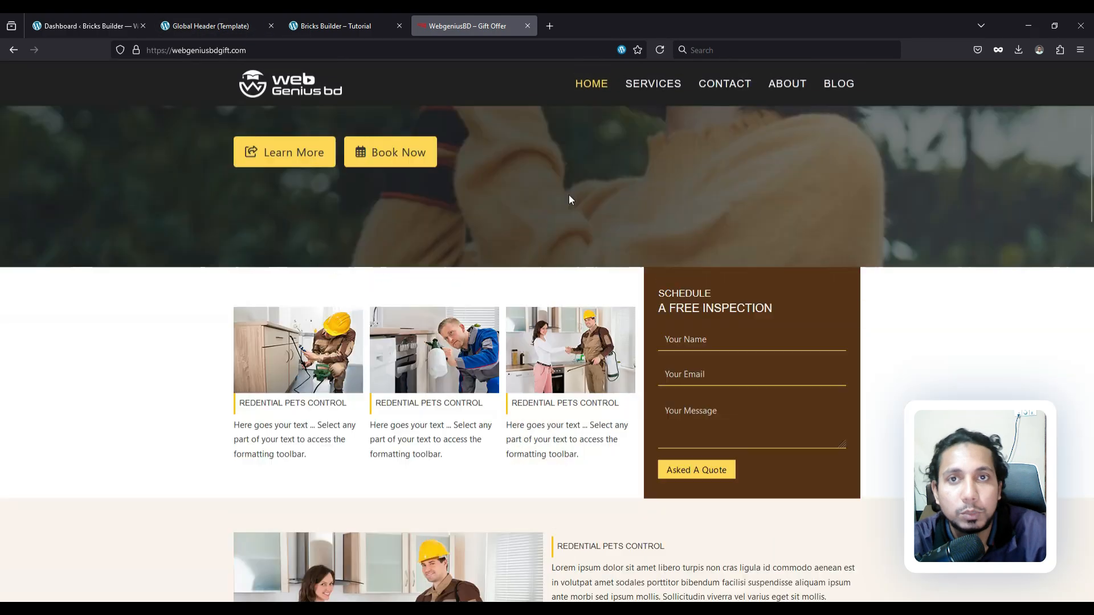
{"action": "left_click", "coordinate": [197, 26]}
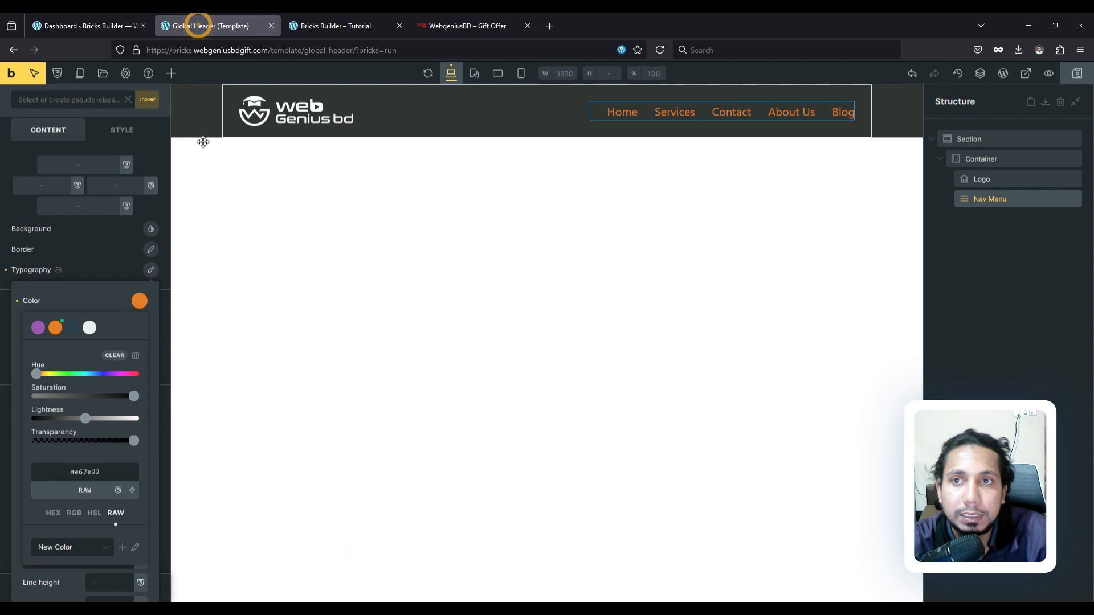
Enable Sticky header in the template's header settings and set Slide up after to 20 px
{"action": "left_click", "coordinate": [127, 74]}
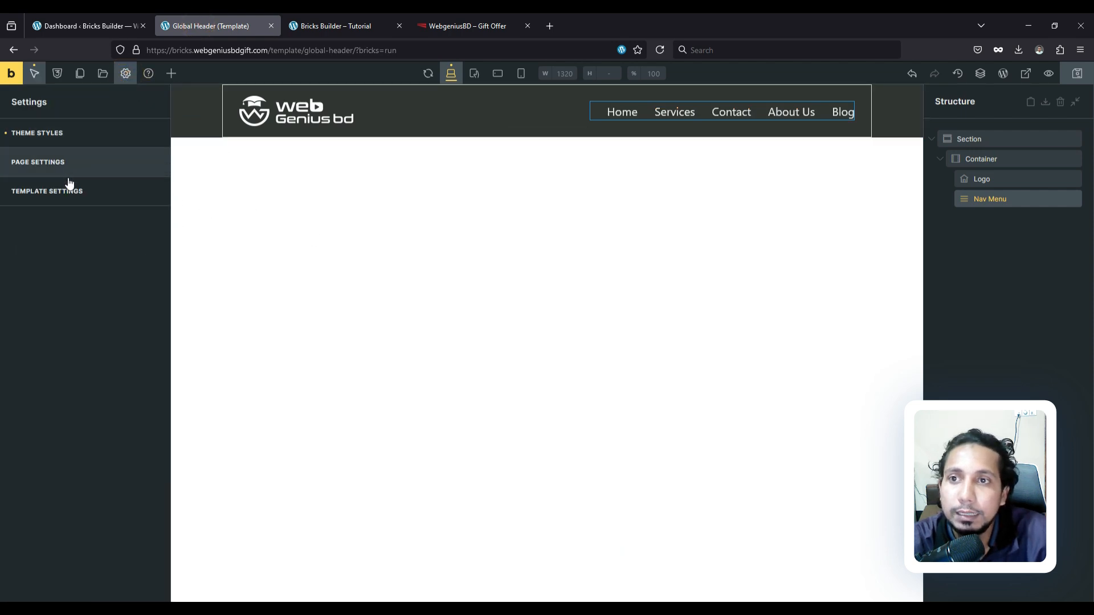
{"action": "left_click", "coordinate": [65, 199]}
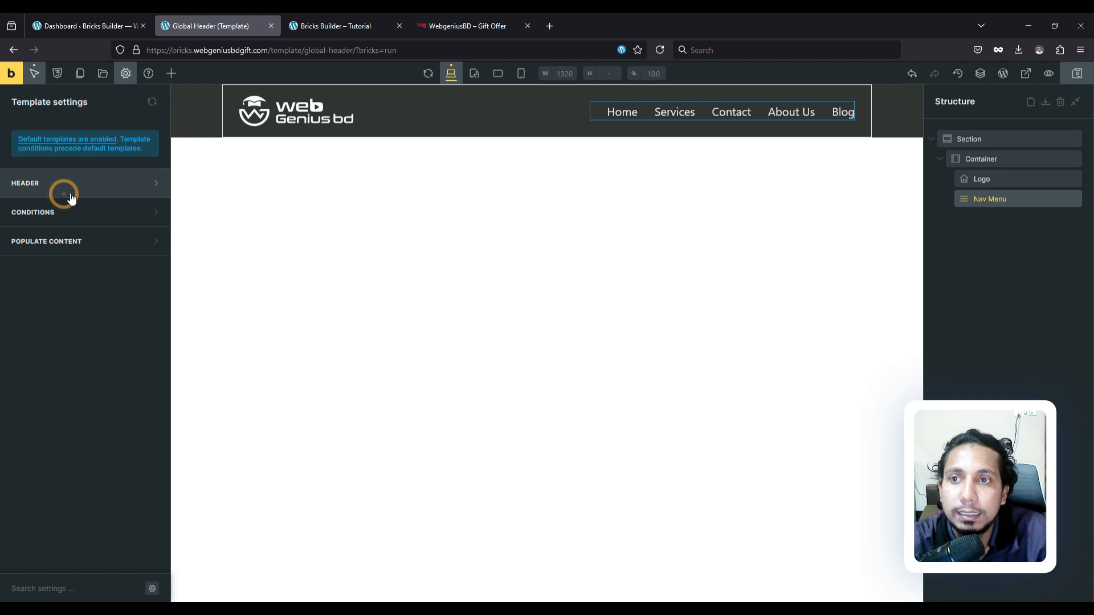
{"action": "left_click", "coordinate": [54, 194]}
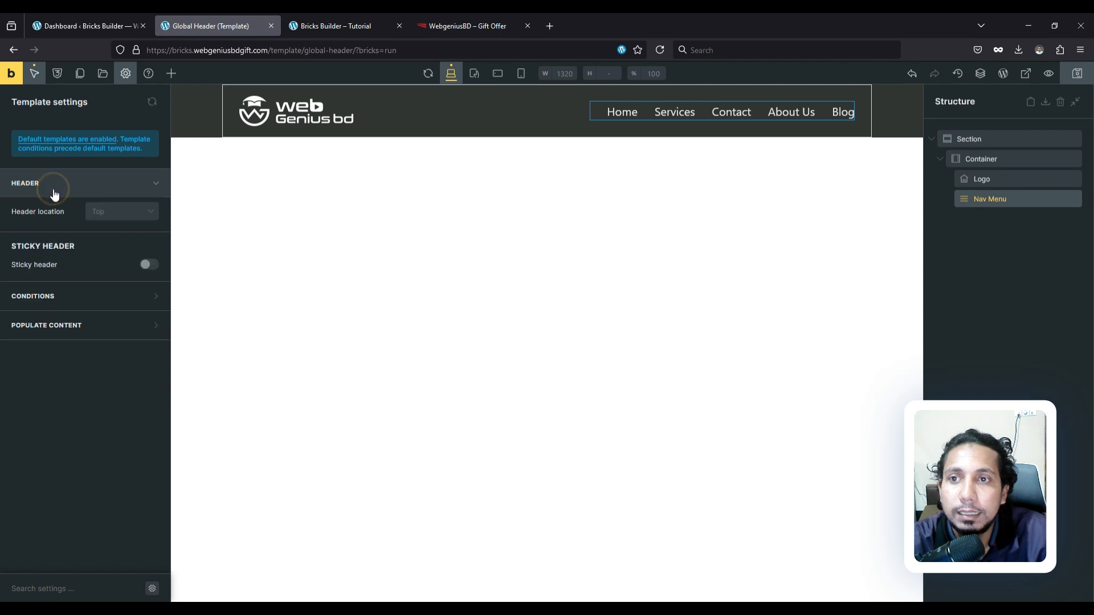
{"action": "left_click", "coordinate": [116, 216]}
{"action": "left_click", "coordinate": [115, 213]}
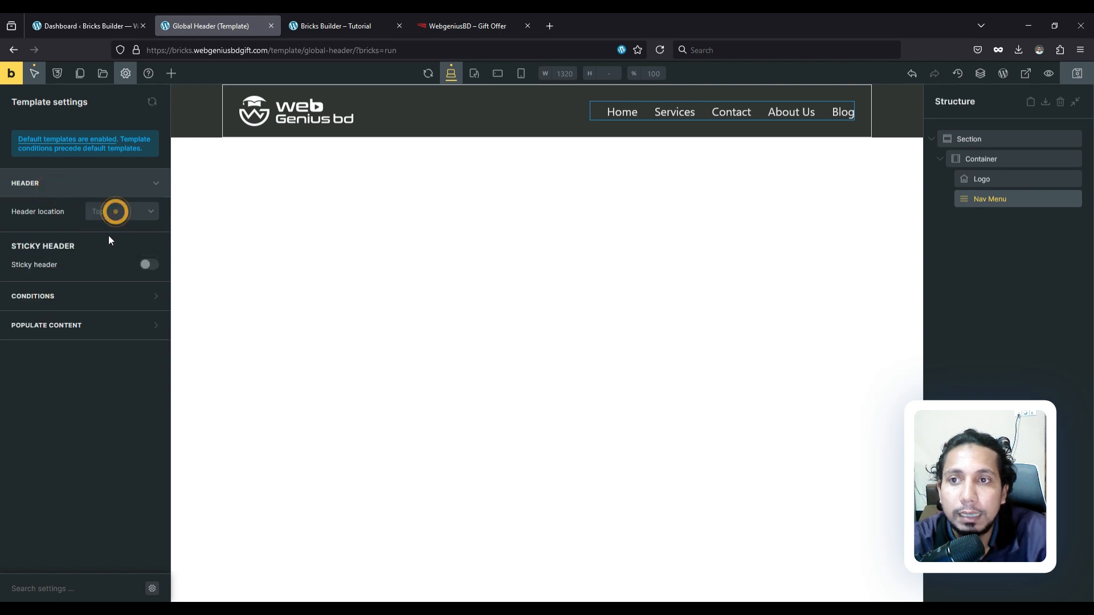
{"action": "left_click_drag", "start_coordinate": [32, 247], "coordinate": [73, 247]}
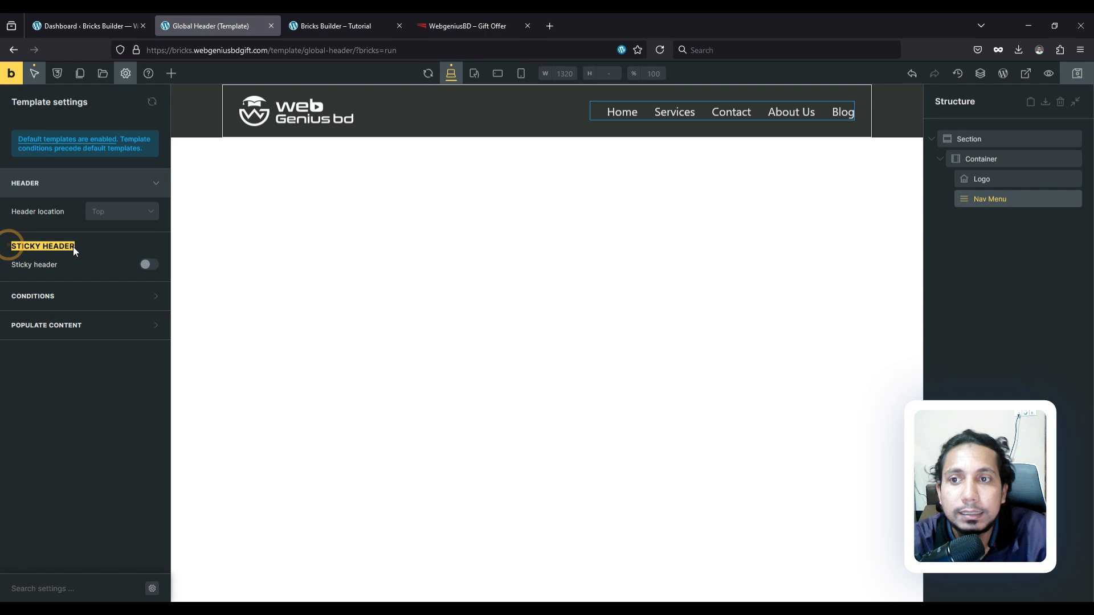
{"action": "left_click", "coordinate": [29, 246]}
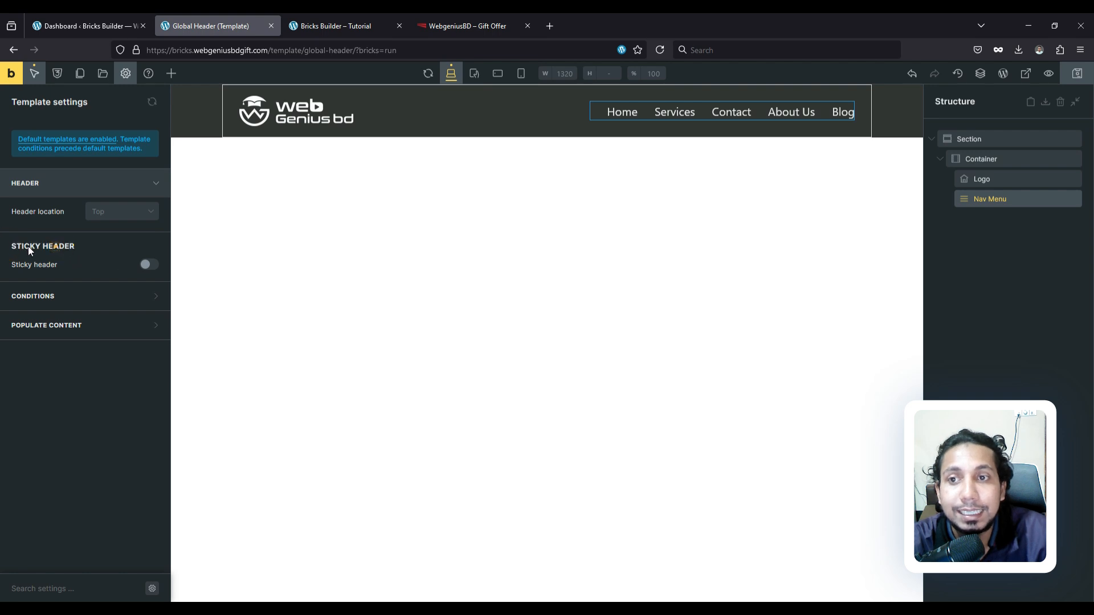
{"action": "left_click", "coordinate": [145, 265]}
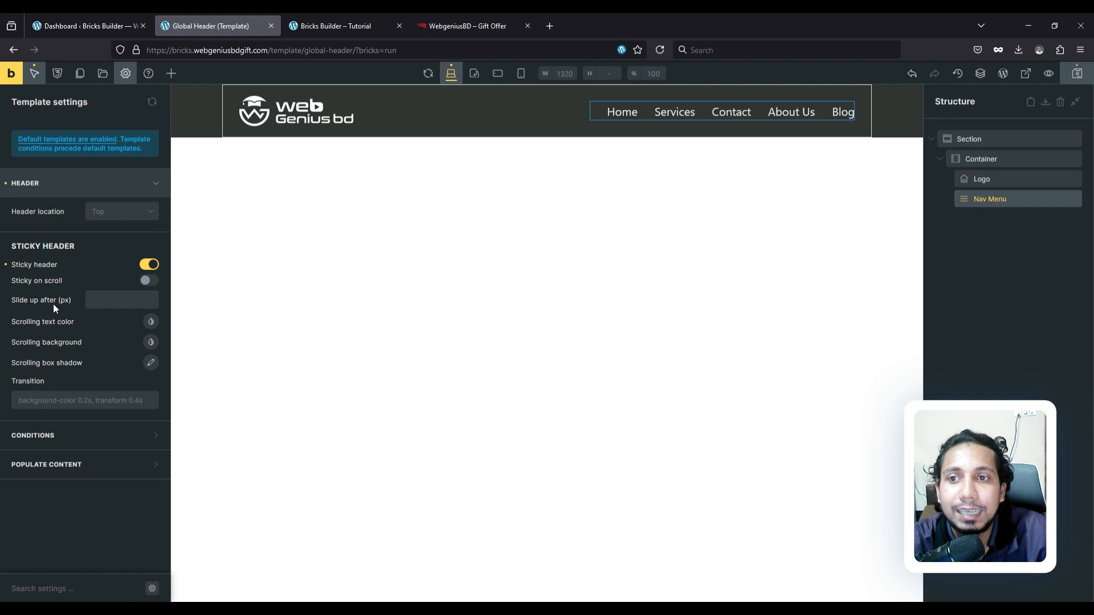
{"action": "left_click", "coordinate": [108, 300]}
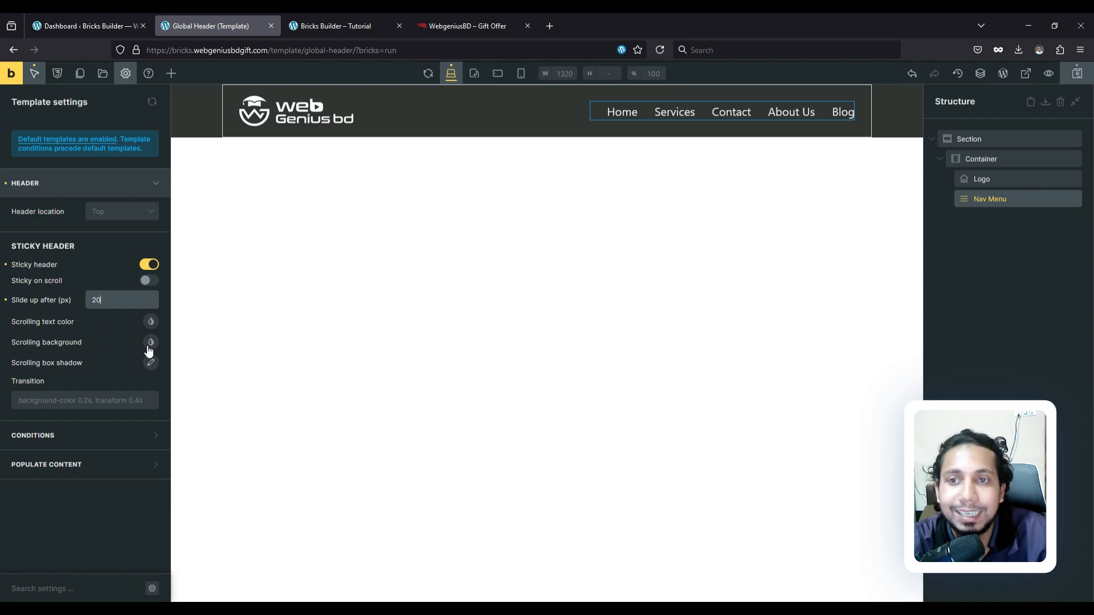
Compare with the demo site's scrolled header and set the sticky header's scrolling background color to #2c3e50
{"action": "left_click", "coordinate": [468, 23]}
{"action": "scroll", "coordinate": [474, 308], "scroll_direction": "down", "scroll_amount": 5}
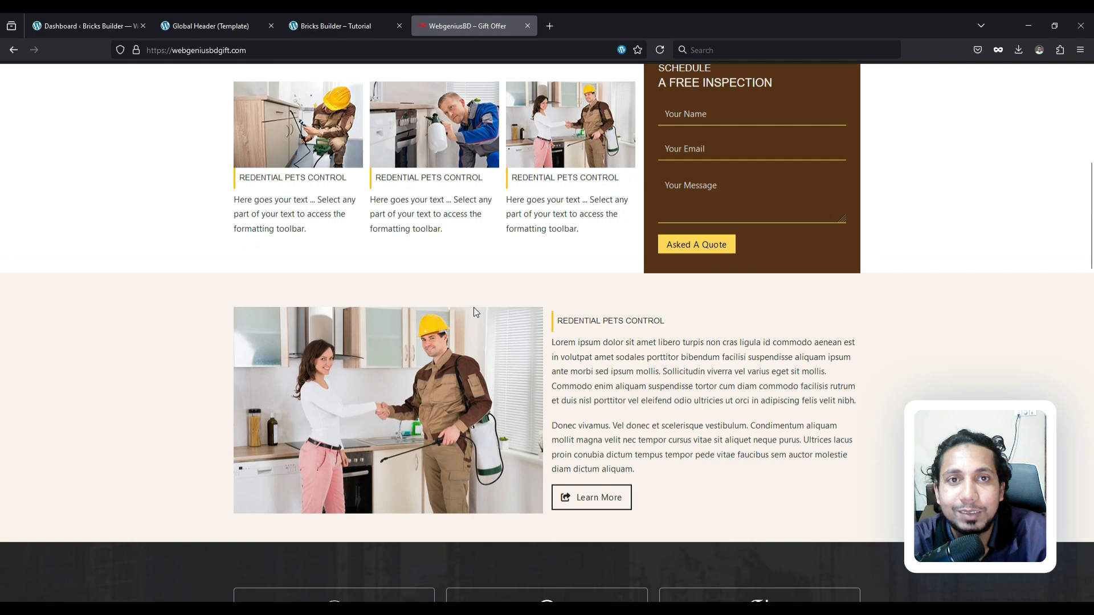
{"action": "scroll", "coordinate": [475, 308], "scroll_direction": "up", "scroll_amount": 6}
{"action": "left_click", "coordinate": [211, 26]}
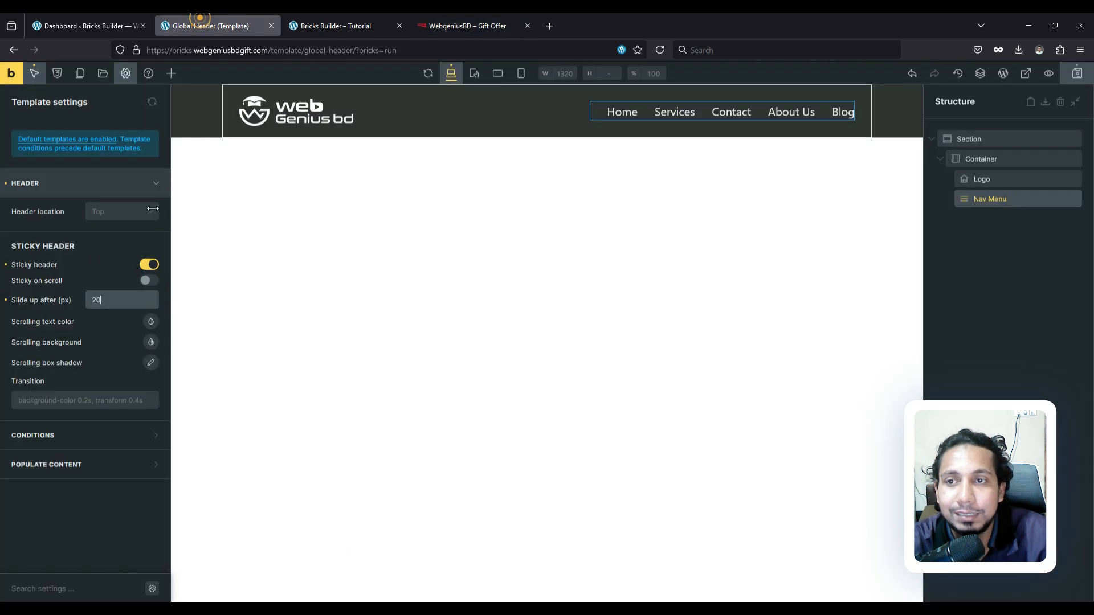
{"action": "left_click", "coordinate": [151, 341]}
{"action": "left_click", "coordinate": [143, 378]}
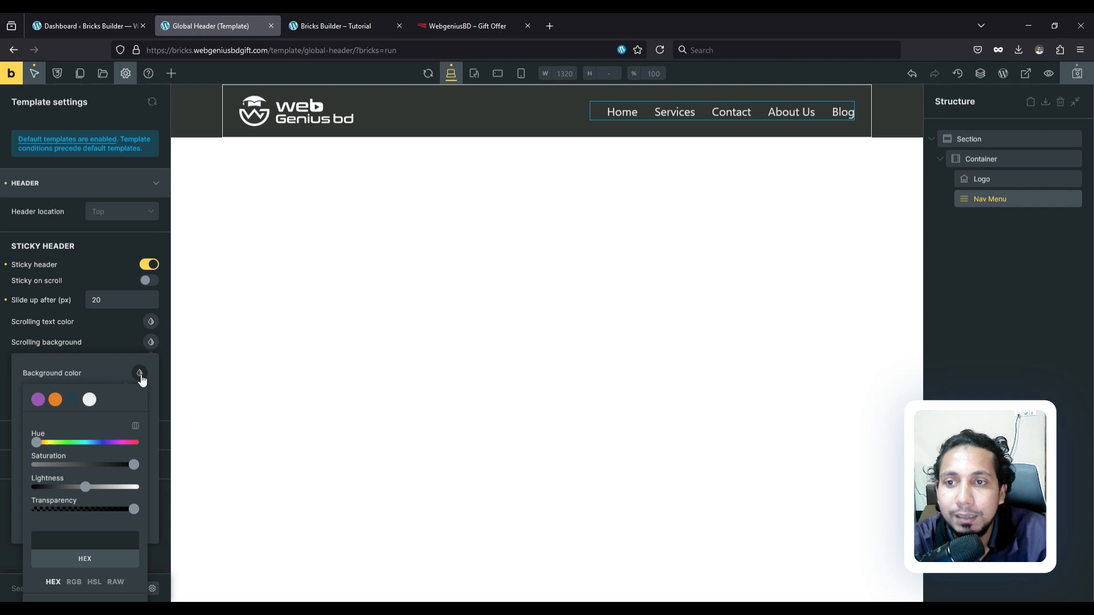
{"action": "left_click", "coordinate": [72, 399]}
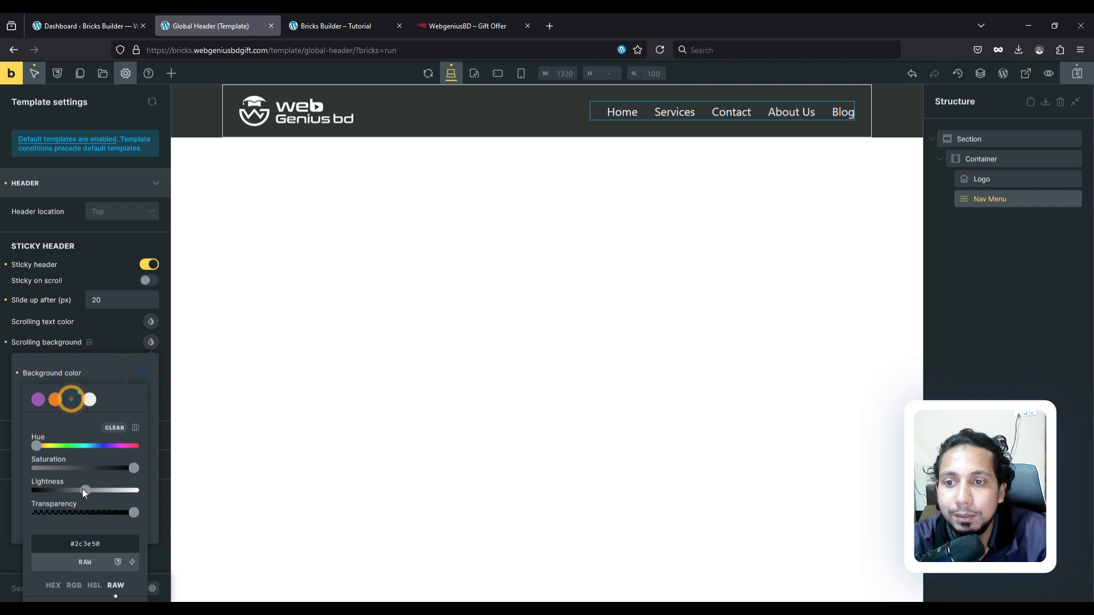
{"action": "left_click", "coordinate": [92, 336]}
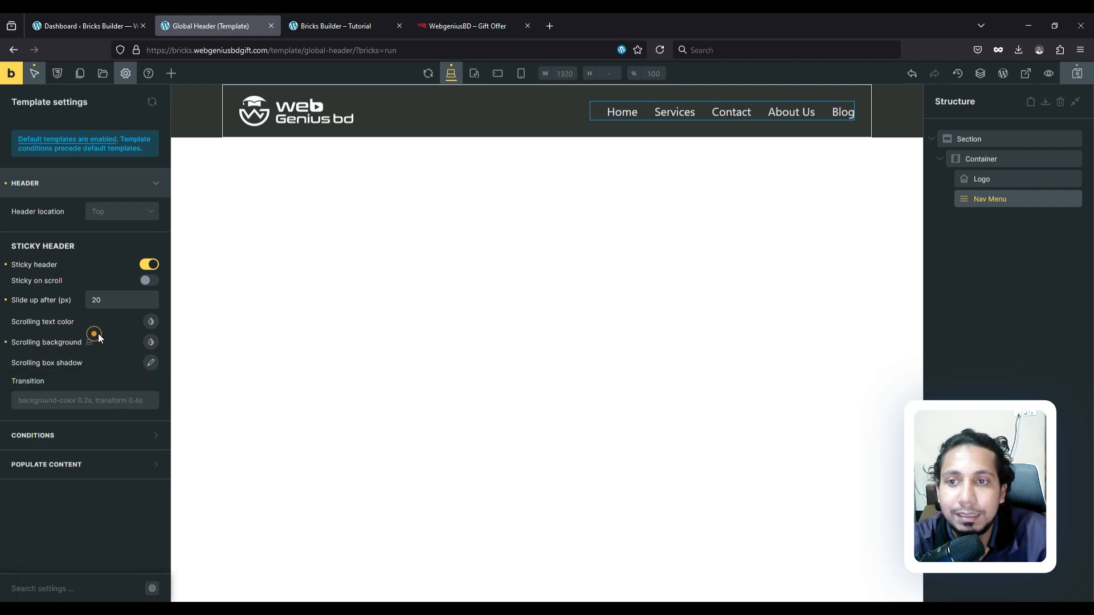
{"action": "left_click", "coordinate": [150, 322]}
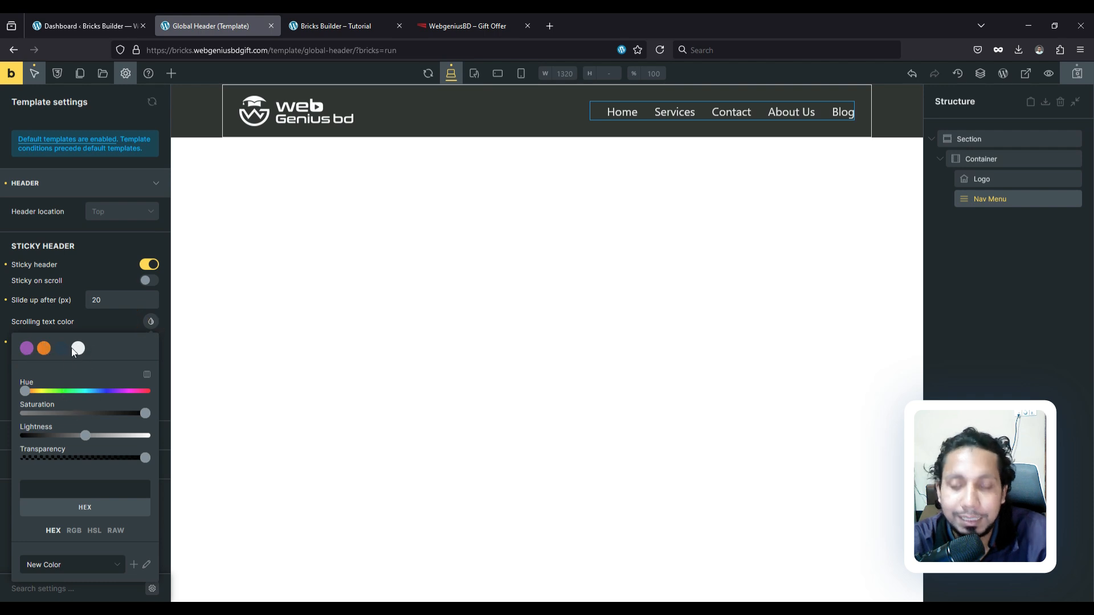
{"action": "left_click", "coordinate": [102, 322]}
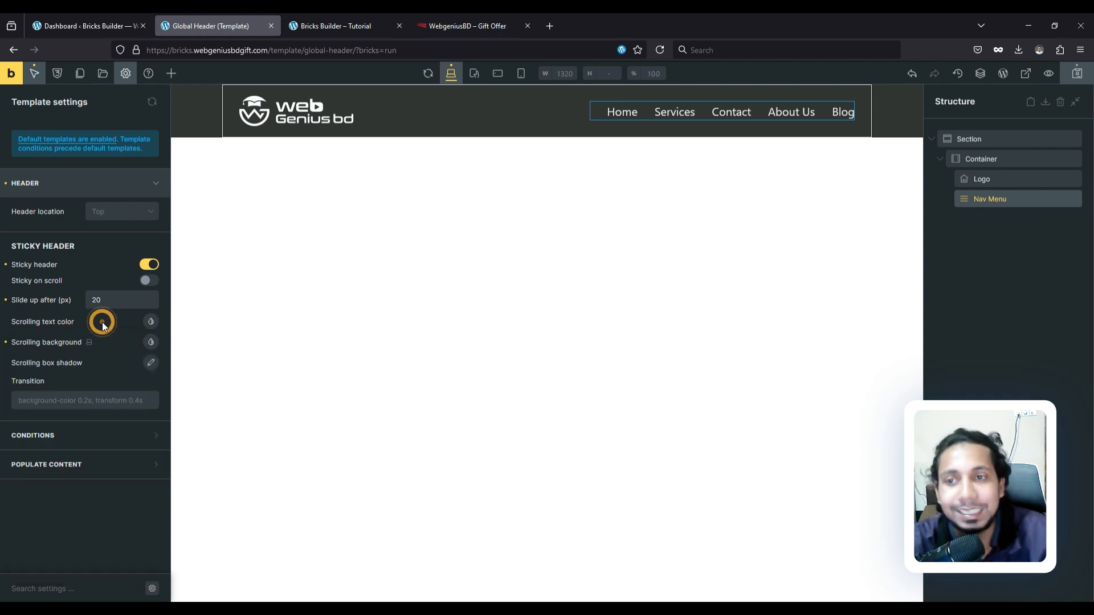
{"action": "left_click", "coordinate": [151, 342]}
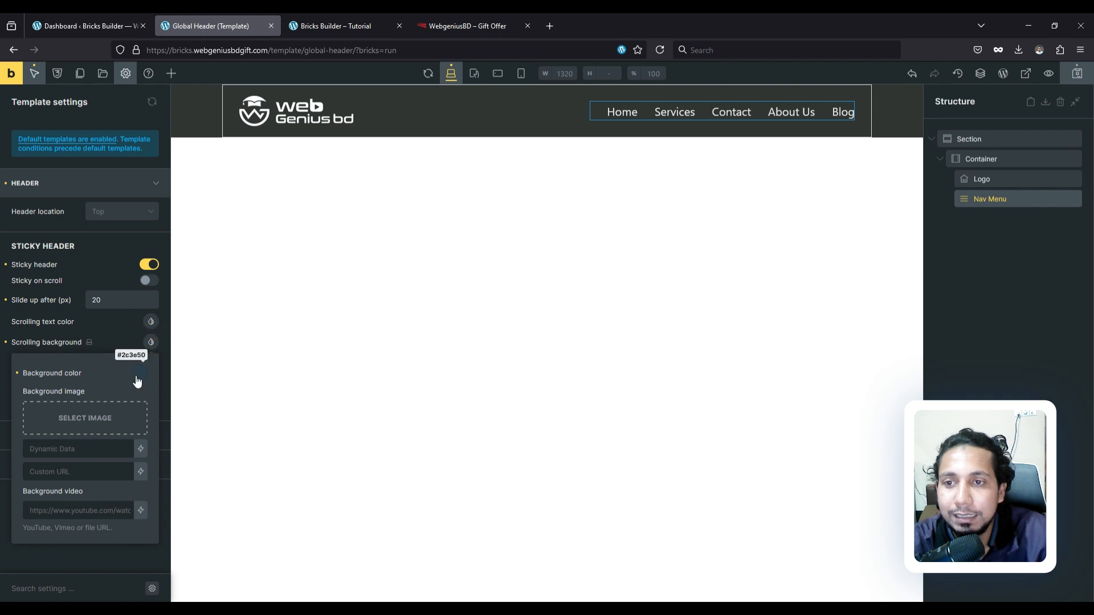
{"action": "left_click", "coordinate": [105, 335]}
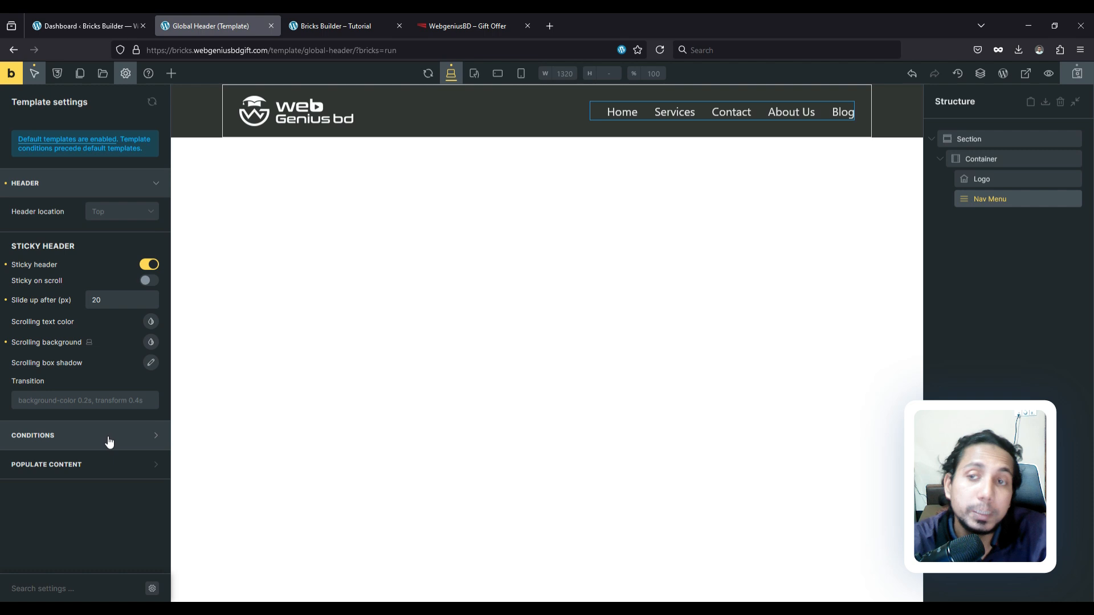
Add a template condition that shows the header on the entire website and save the template
{"action": "left_click", "coordinate": [54, 437]}
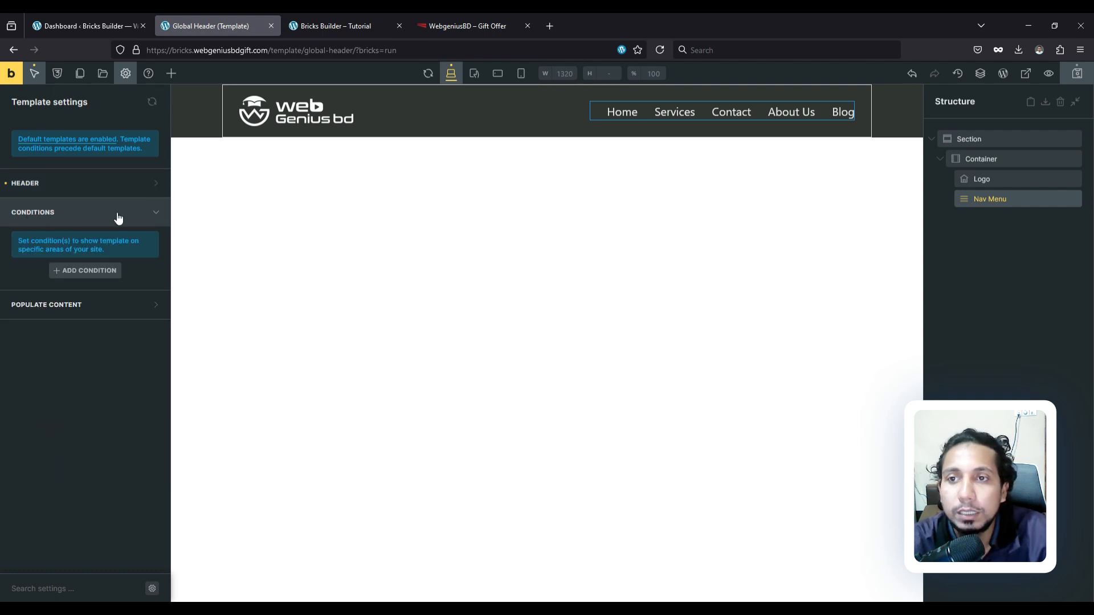
{"action": "left_click", "coordinate": [86, 270]}
{"action": "left_click", "coordinate": [77, 300]}
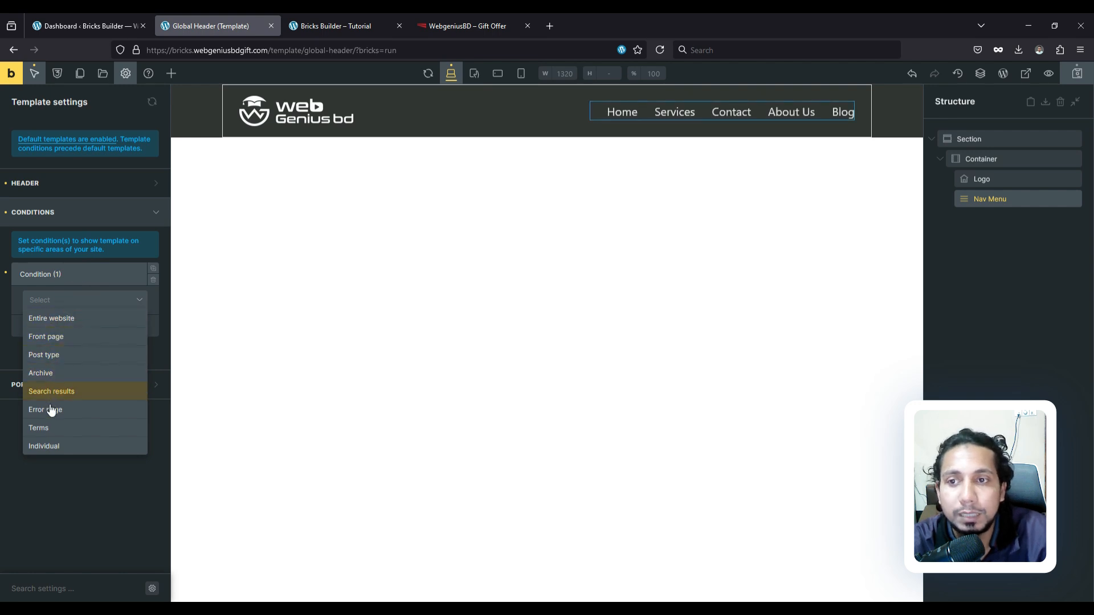
{"action": "left_click", "coordinate": [63, 318]}
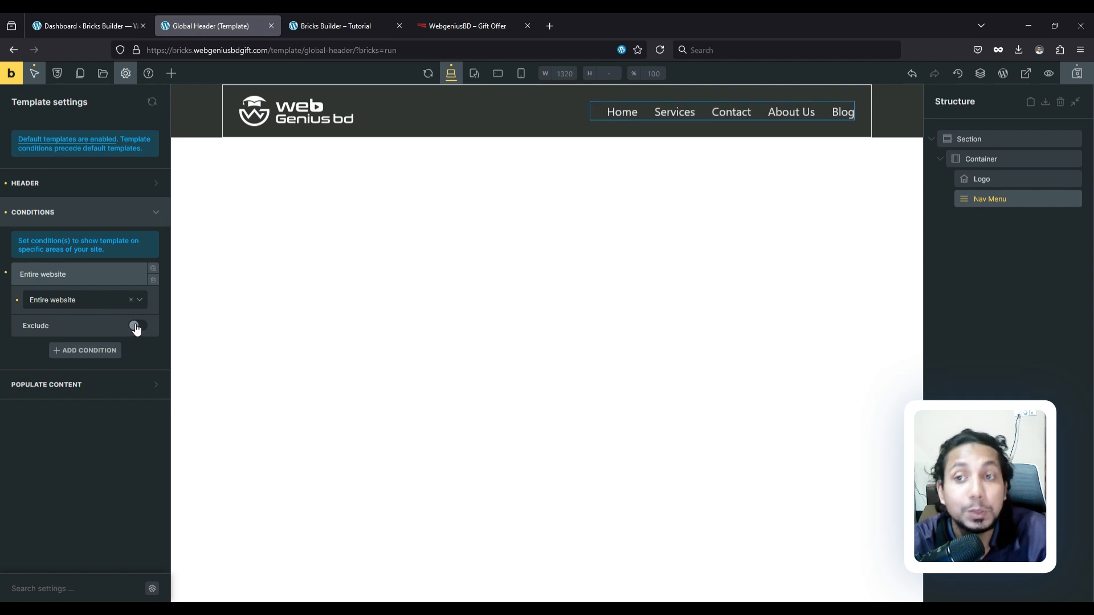
{"action": "left_click", "coordinate": [46, 274]}
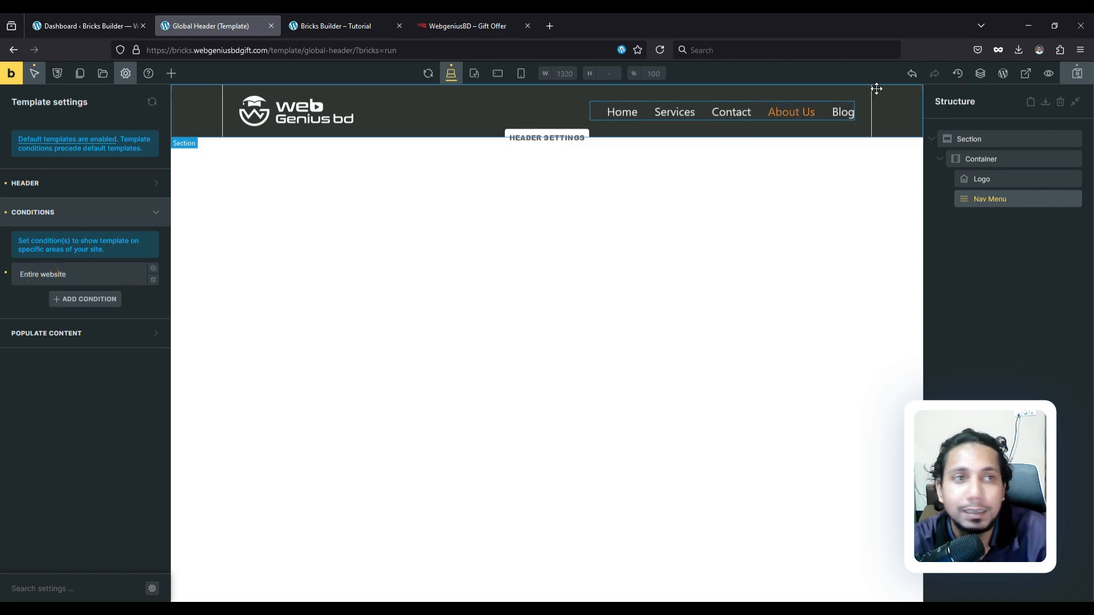
{"action": "left_click", "coordinate": [1076, 72]}
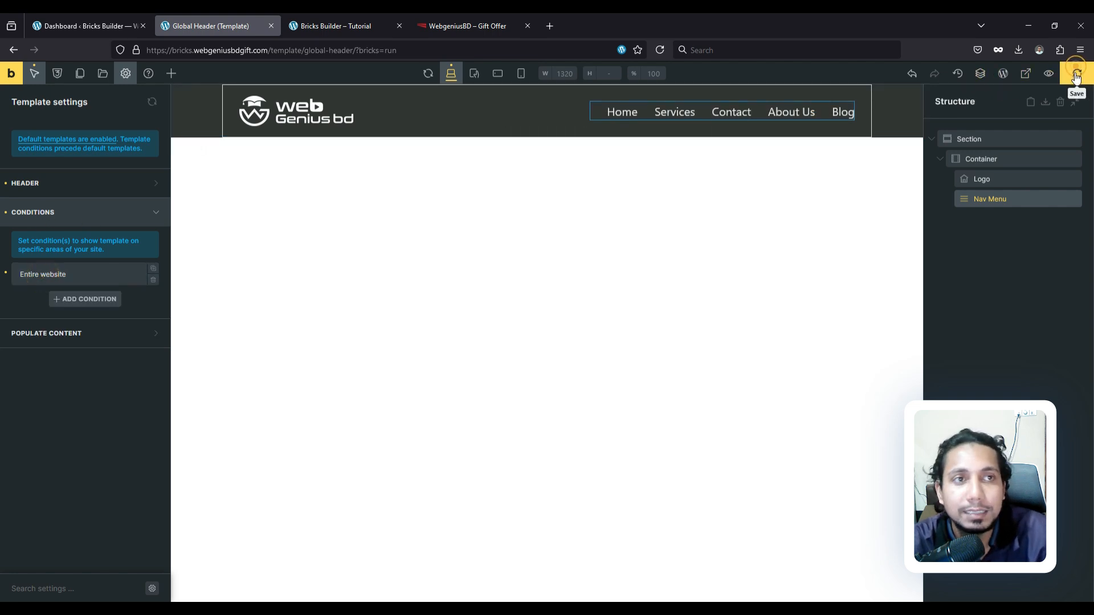
Reload the tutorial site's home page to check its header and menu, and compare it with the WebgeniusBD demo page's header while scrolling
{"action": "left_click", "coordinate": [311, 30]}
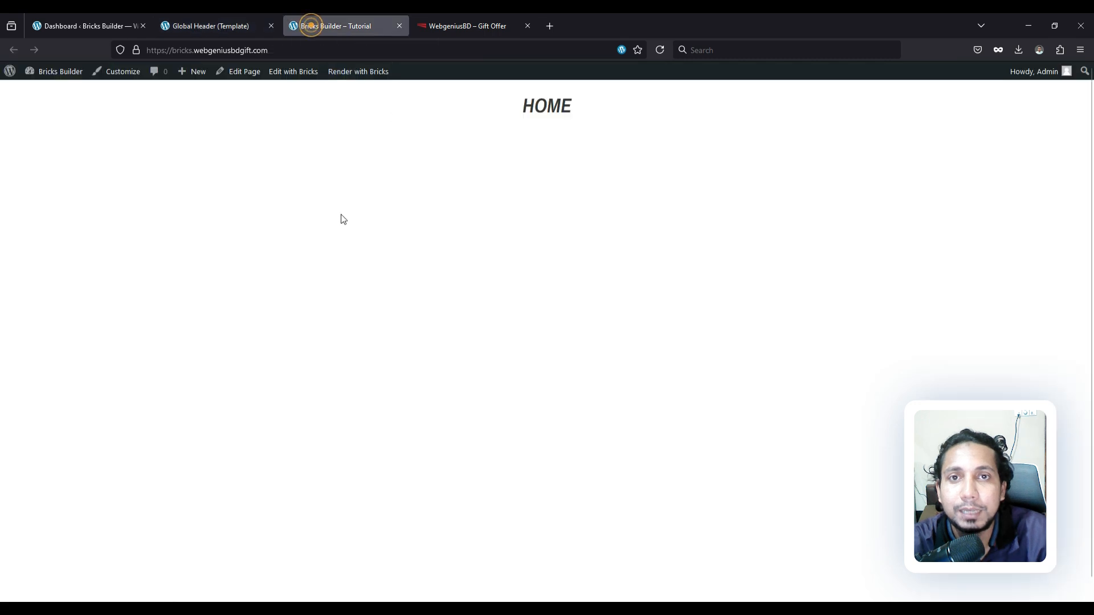
{"action": "left_click", "coordinate": [659, 50]}
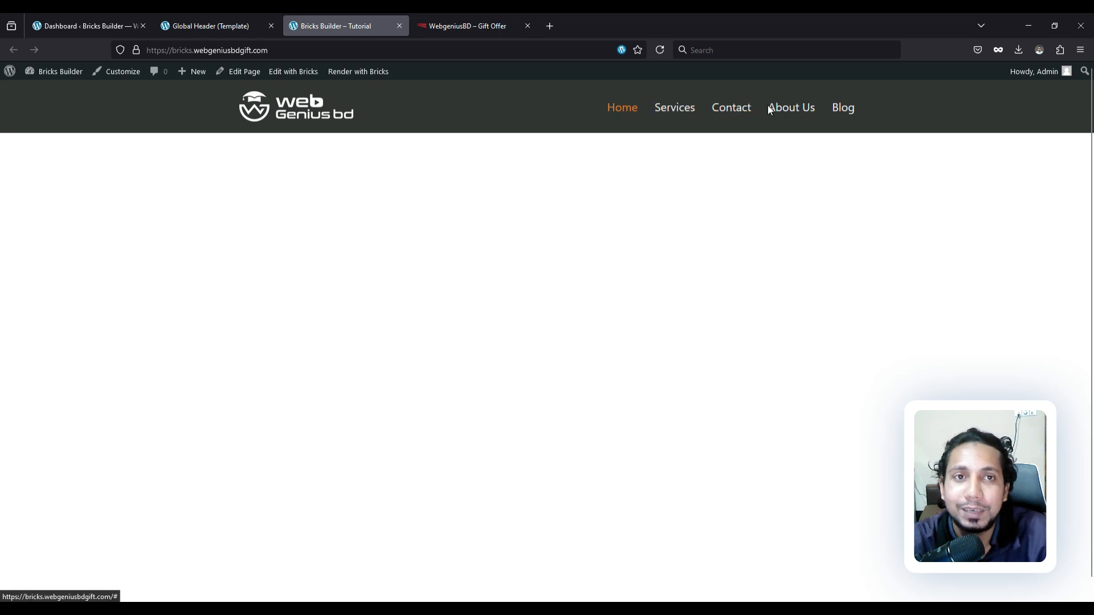
{"action": "left_click", "coordinate": [681, 111]}
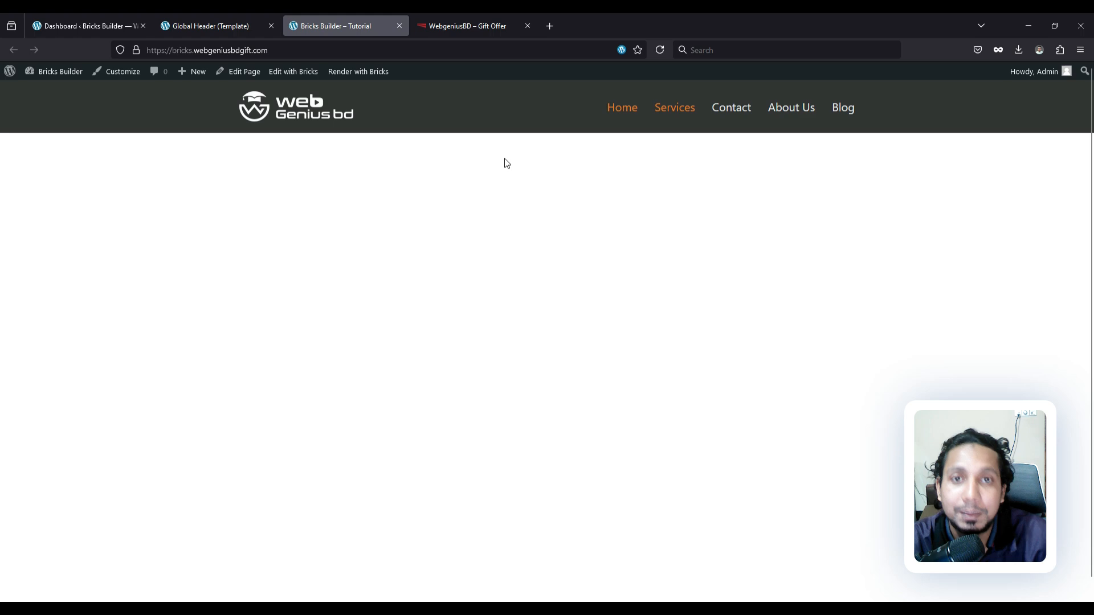
{"action": "left_click", "coordinate": [478, 28]}
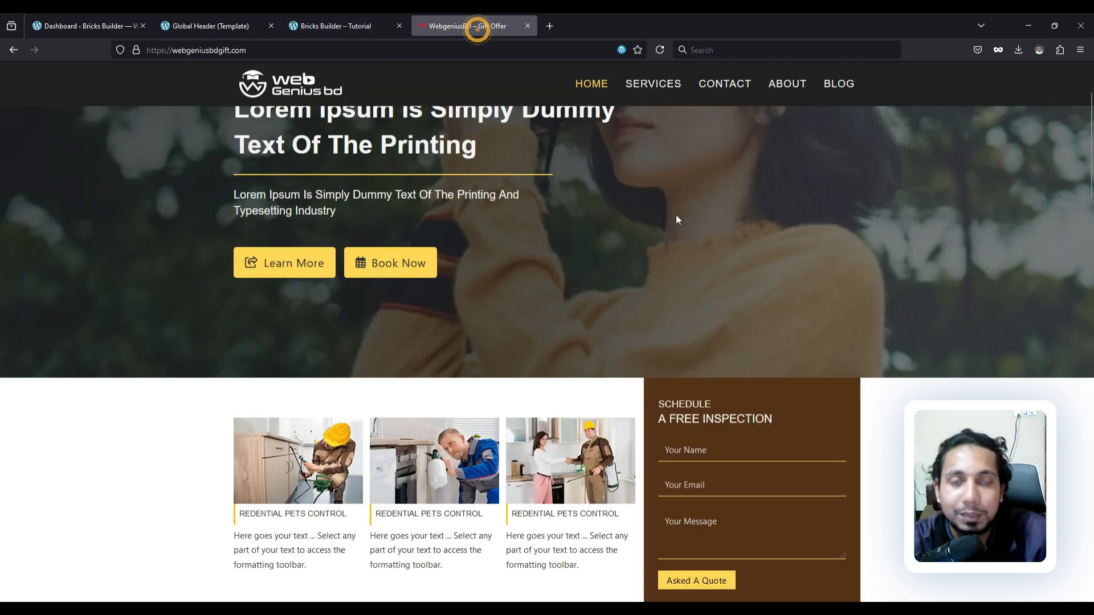
{"action": "scroll", "coordinate": [676, 214], "scroll_direction": "up", "scroll_amount": 2}
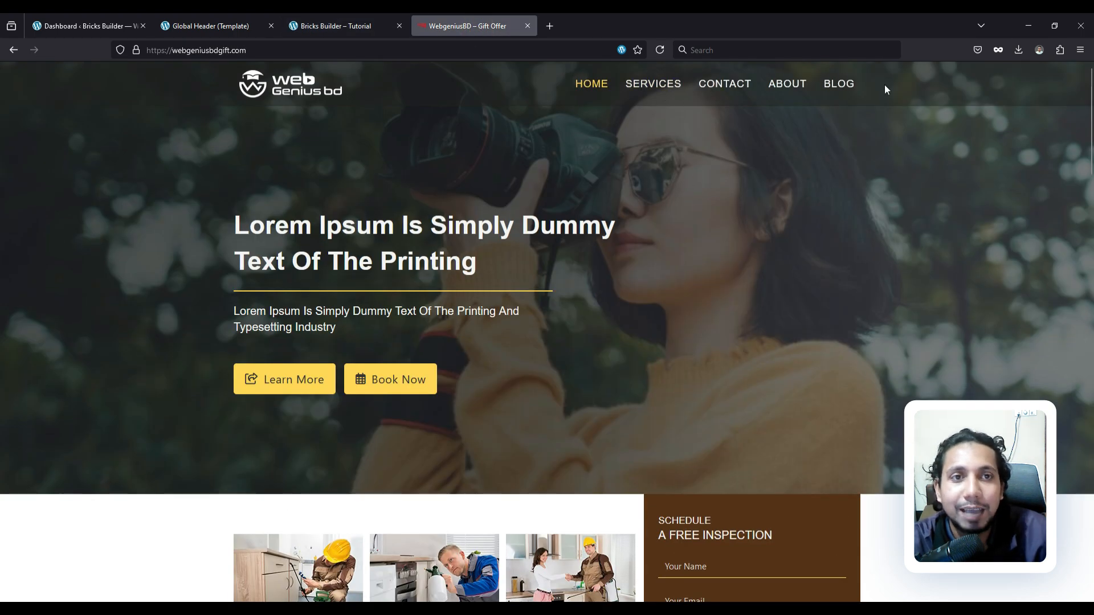
{"action": "scroll", "coordinate": [710, 241], "scroll_direction": "down", "scroll_amount": 5}
{"action": "scroll", "coordinate": [603, 235], "scroll_direction": "up", "scroll_amount": 5}
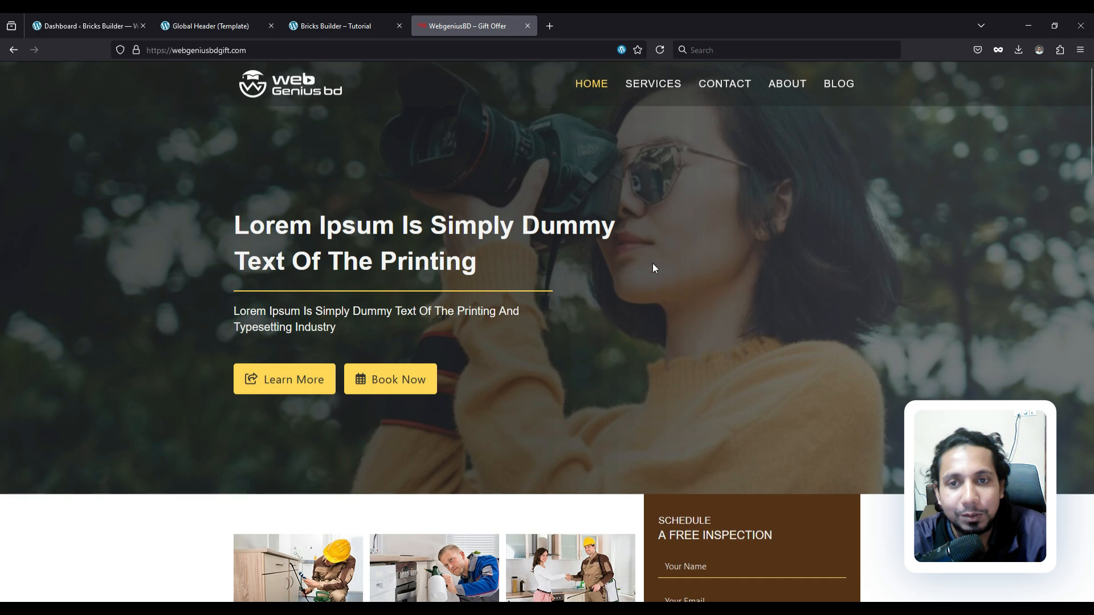
{"action": "left_click", "coordinate": [338, 29]}
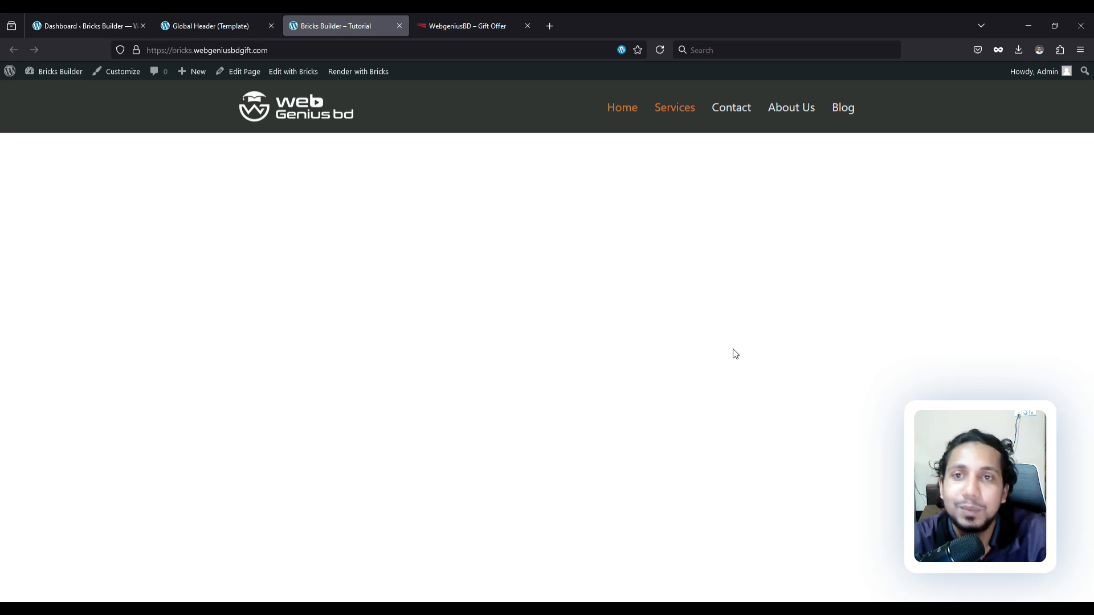
Open Facebook in a new browser tab, go to the Bricks Builder Bangladesh (BBB) group from the shortcuts and look through its page
{"action": "left_click", "coordinate": [550, 25]}
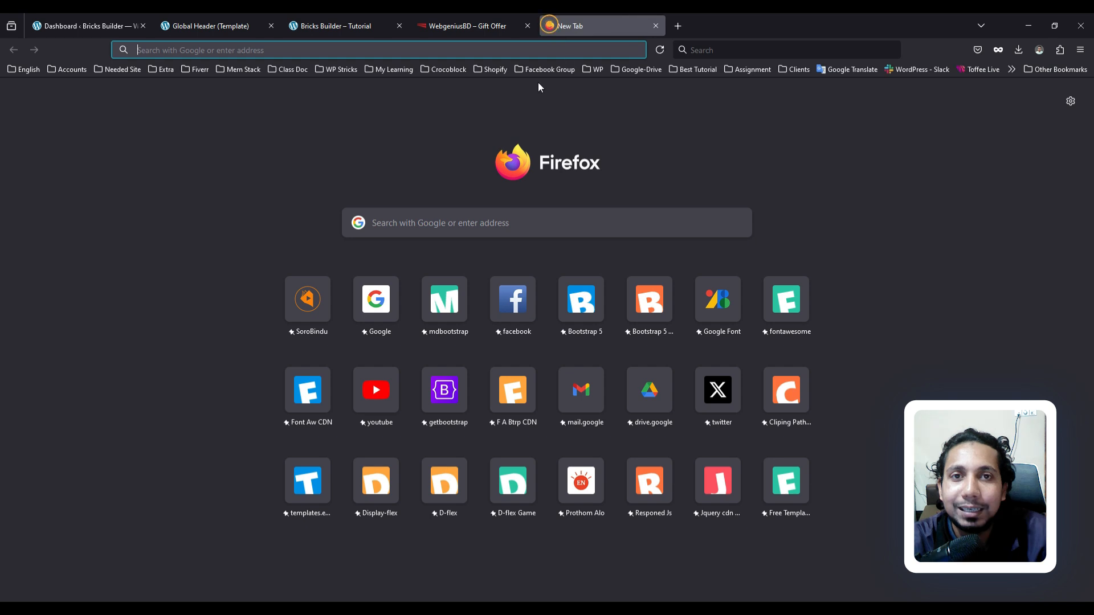
{"action": "left_click", "coordinate": [512, 299]}
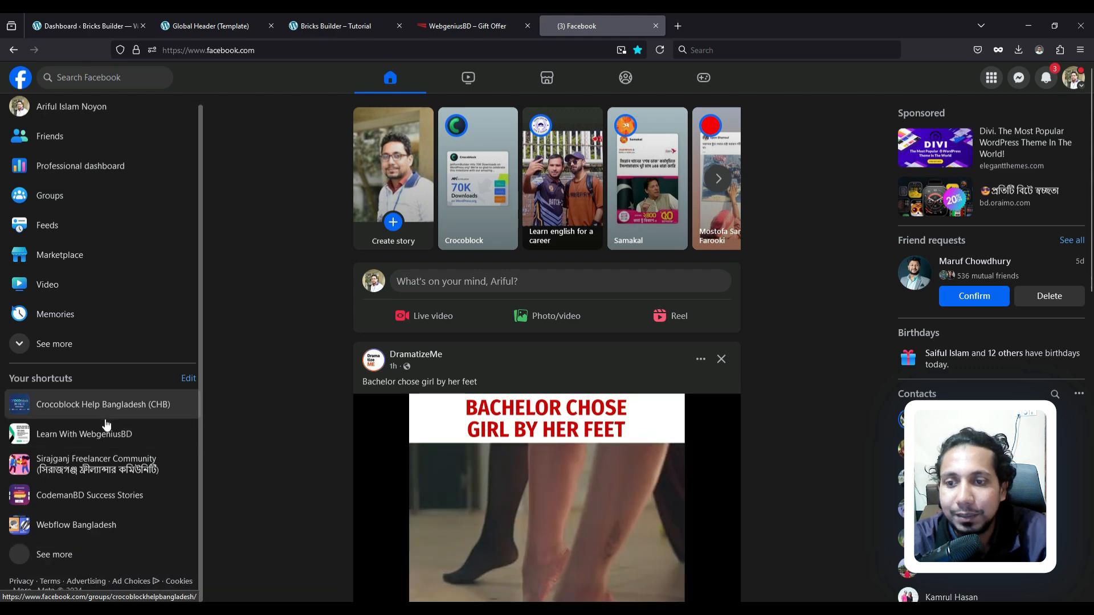
{"action": "left_click", "coordinate": [51, 556]}
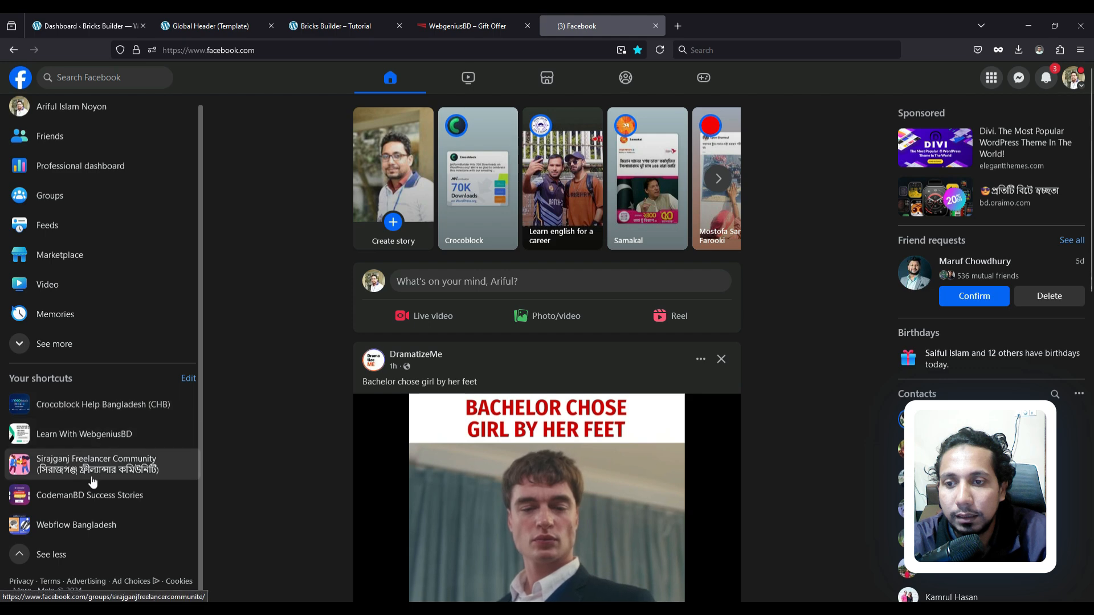
{"action": "scroll", "coordinate": [114, 416], "scroll_direction": "down", "scroll_amount": 5}
{"action": "scroll", "coordinate": [114, 287], "scroll_direction": "up", "scroll_amount": 3}
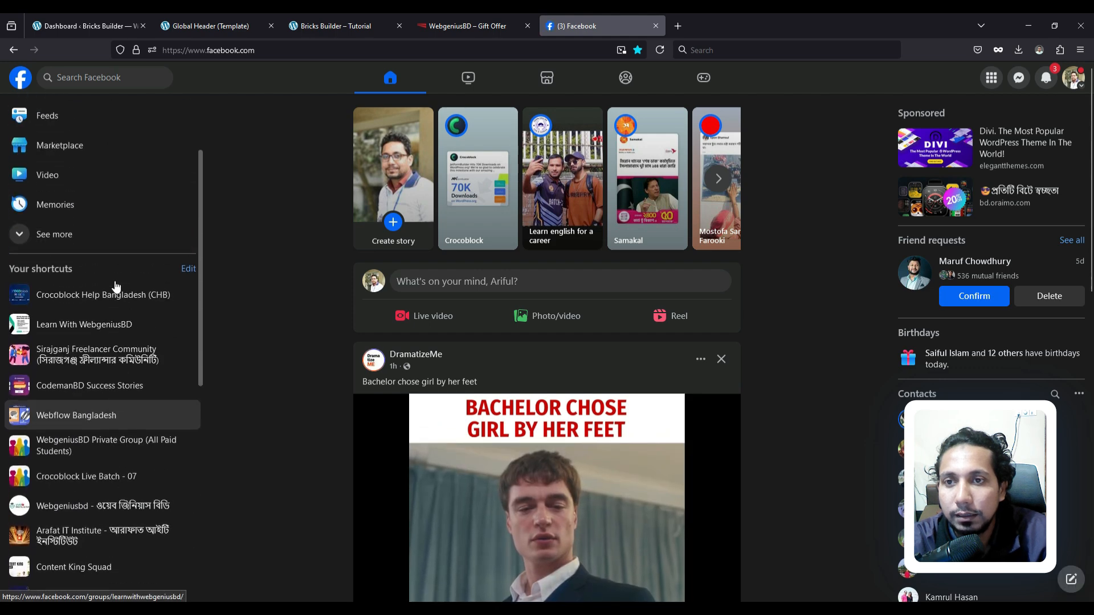
{"action": "scroll", "coordinate": [119, 371], "scroll_direction": "down", "scroll_amount": 5}
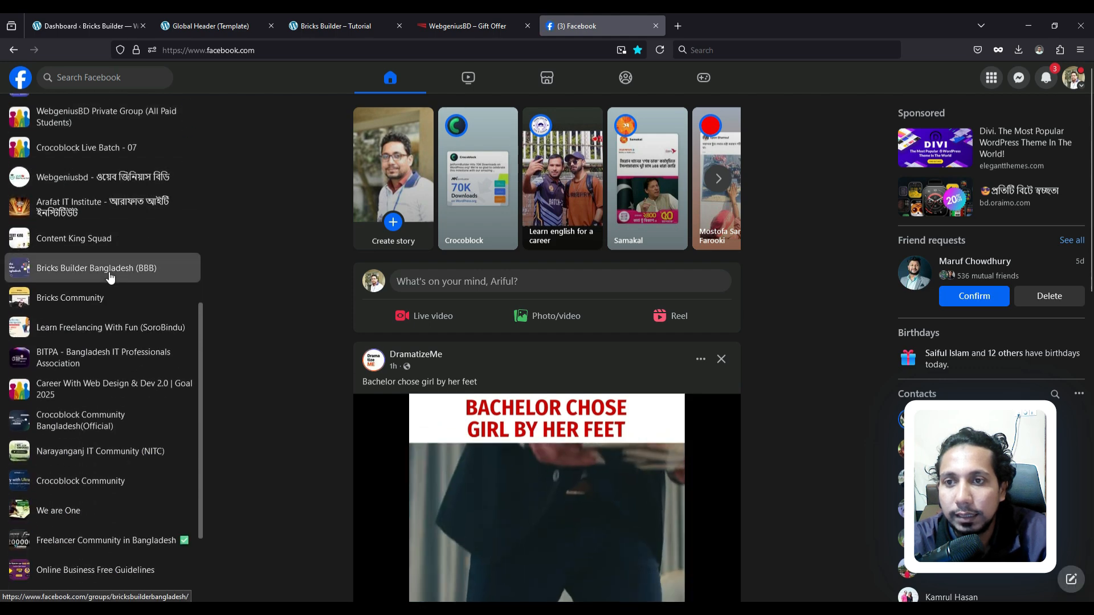
{"action": "left_click", "coordinate": [109, 272]}
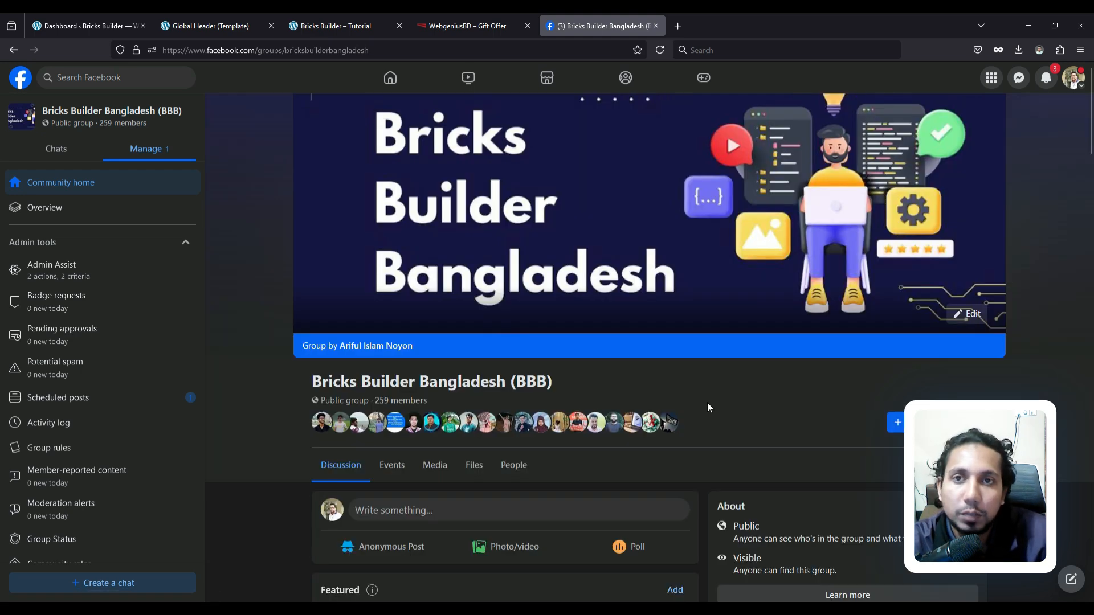
{"action": "scroll", "coordinate": [685, 410], "scroll_direction": "down", "scroll_amount": 10}
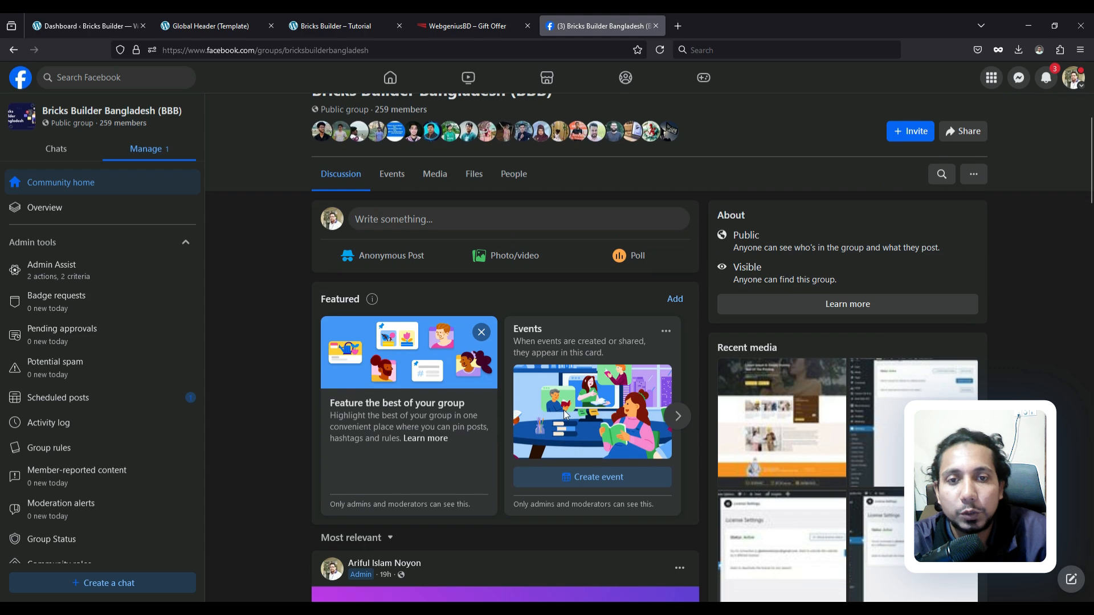
{"action": "scroll", "coordinate": [514, 417], "scroll_direction": "up", "scroll_amount": 10}
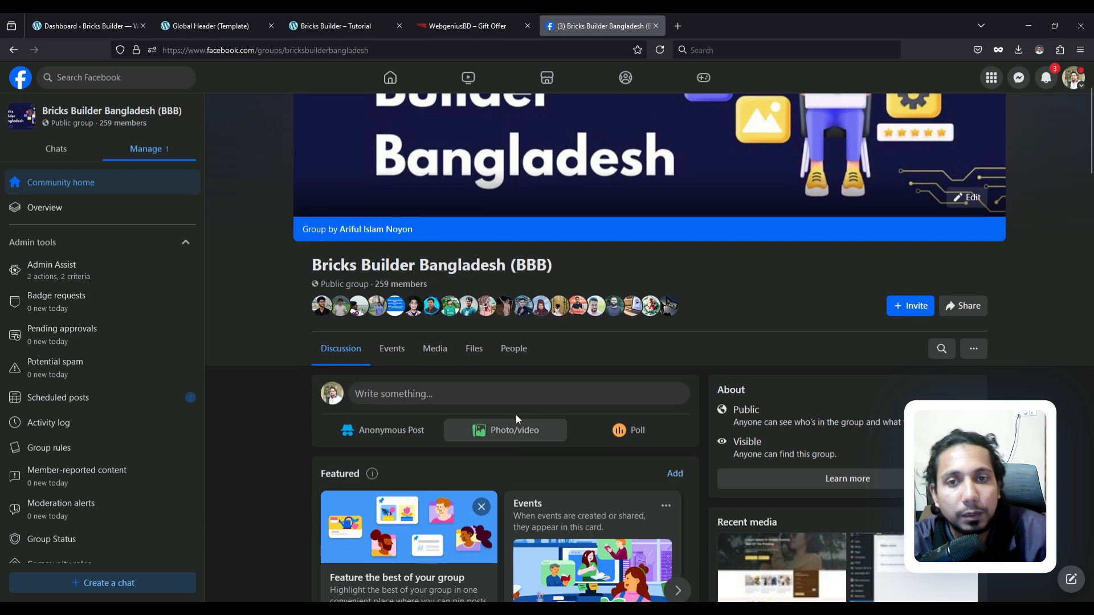